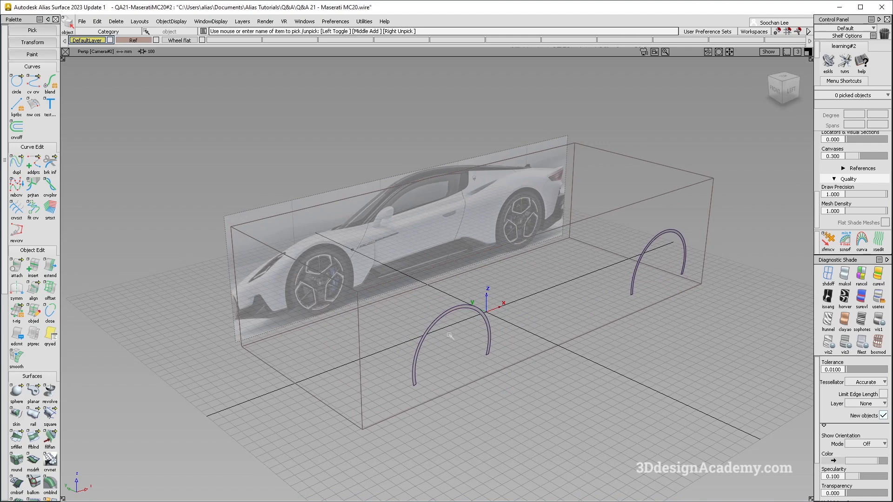
alt+shift+drag(520, 391, 378, 366)
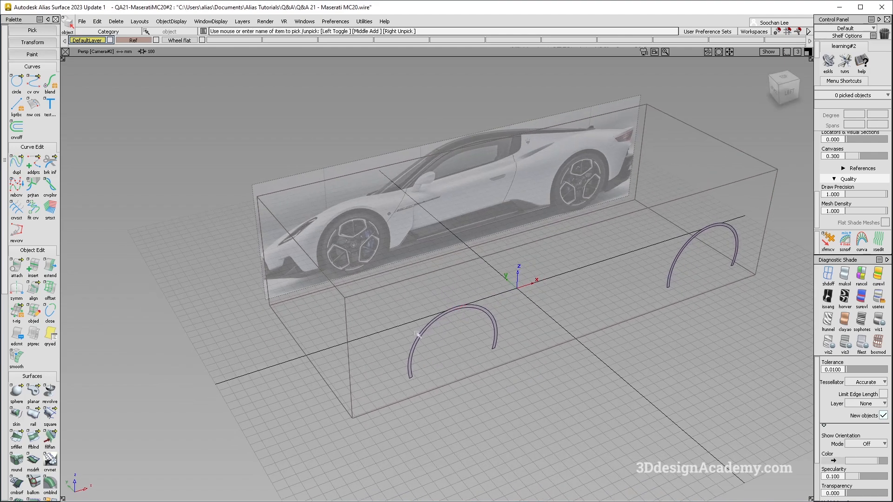
alt+shift+drag(569, 234, 498, 345)
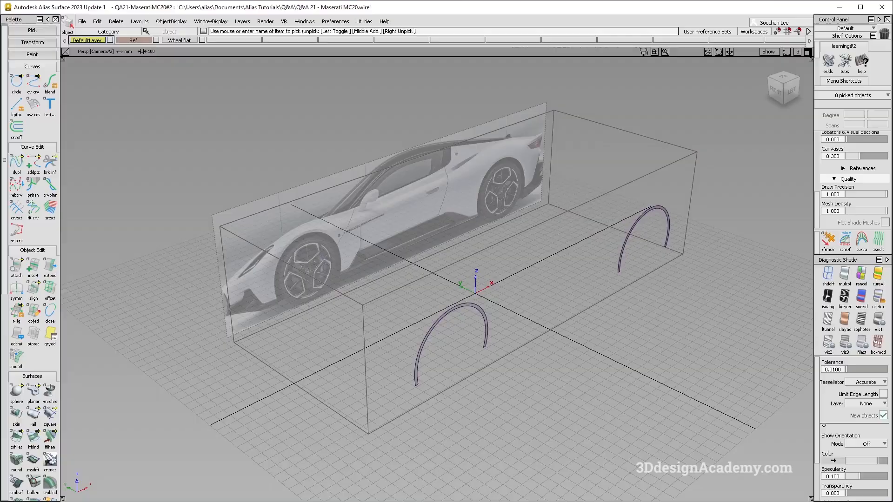
alt+shift+drag(431, 357, 409, 335)
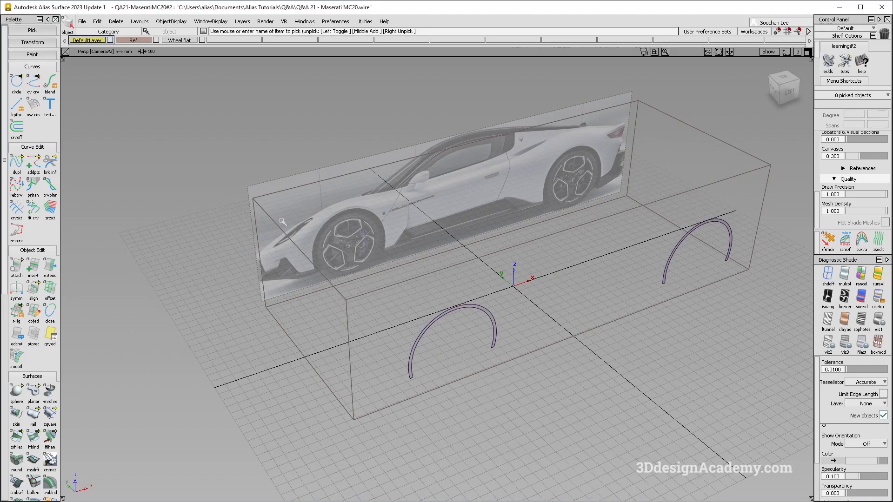
Step: In the side view of the front wheel, set up the edit point curve tool with curve degree 2
key(F6)
alt+shift+right_drag(573, 270, 509, 272)
alt+shift+middle_drag(604, 213, 394, 249)
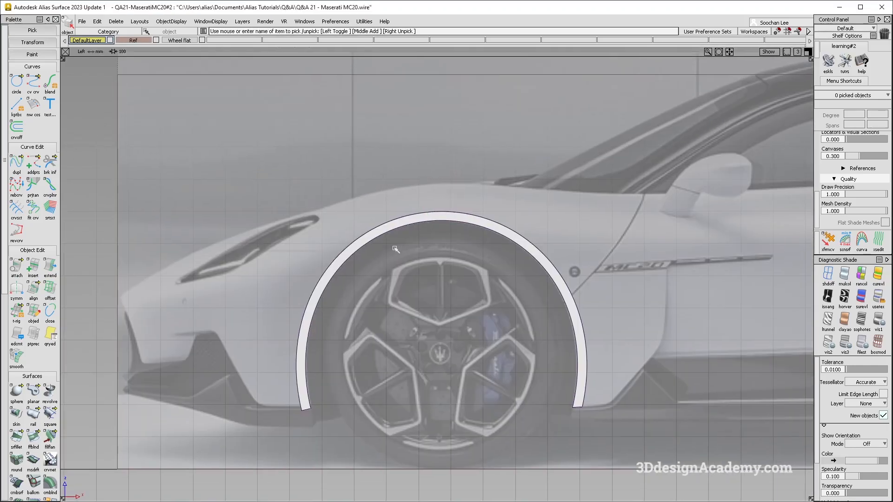
click(32, 84)
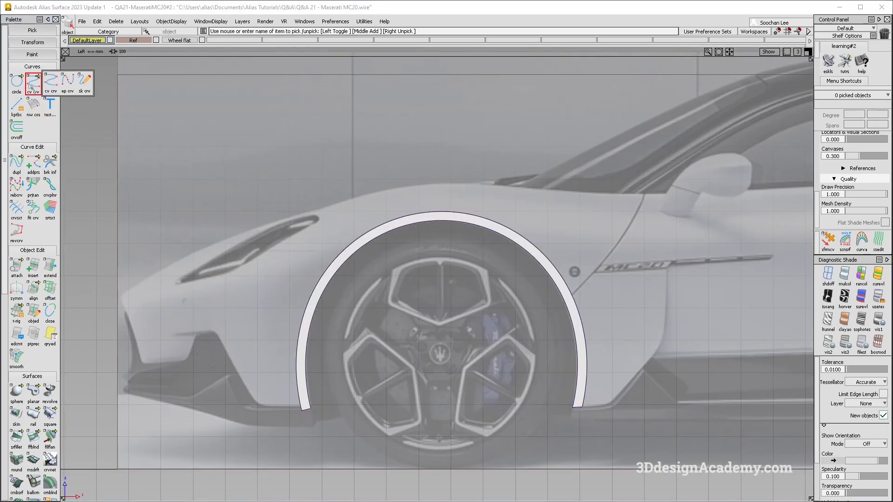
click(67, 82)
double_click(33, 83)
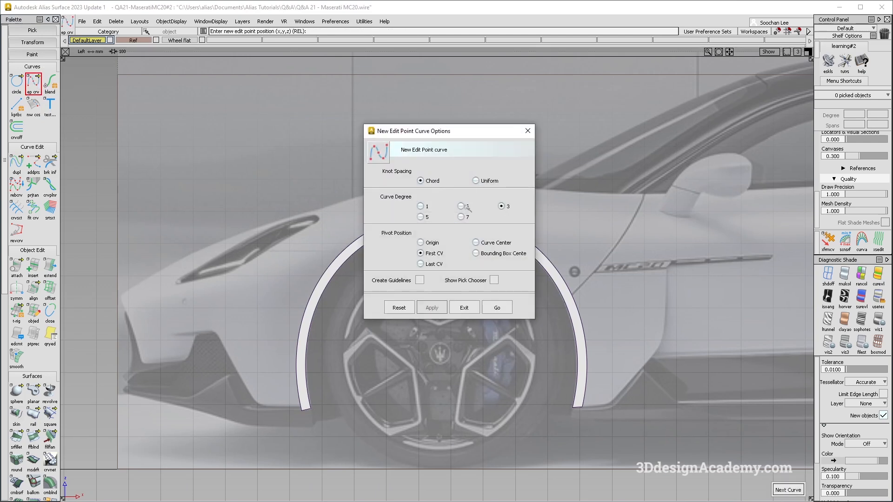
click(496, 308)
Step: Draw two connected edit point curves along the fender silhouette, from the headlight to above the wheel and on to the door mirror
click(234, 280)
click(443, 191)
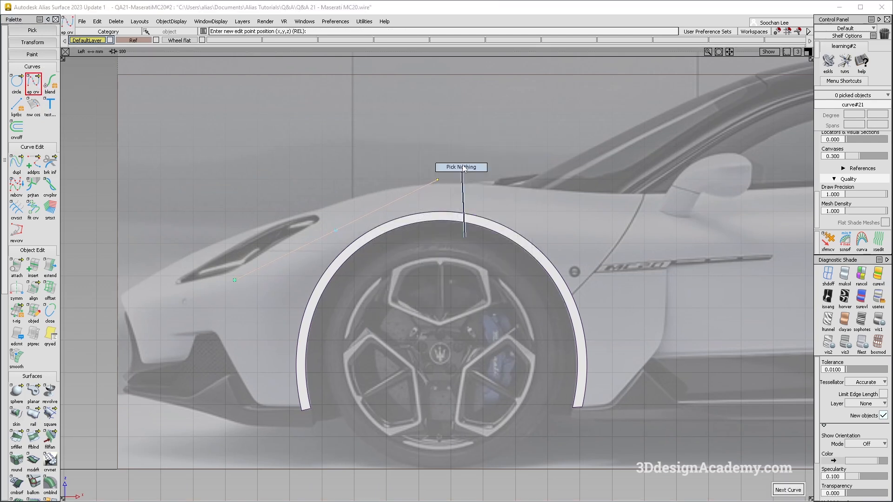
click(646, 198)
Step: Check the MC20 reference photo, and move the middle CVs of both curves to follow the fender's top outline
ctrl+shift+drag(543, 278, 509, 250)
key(alt+Tab)
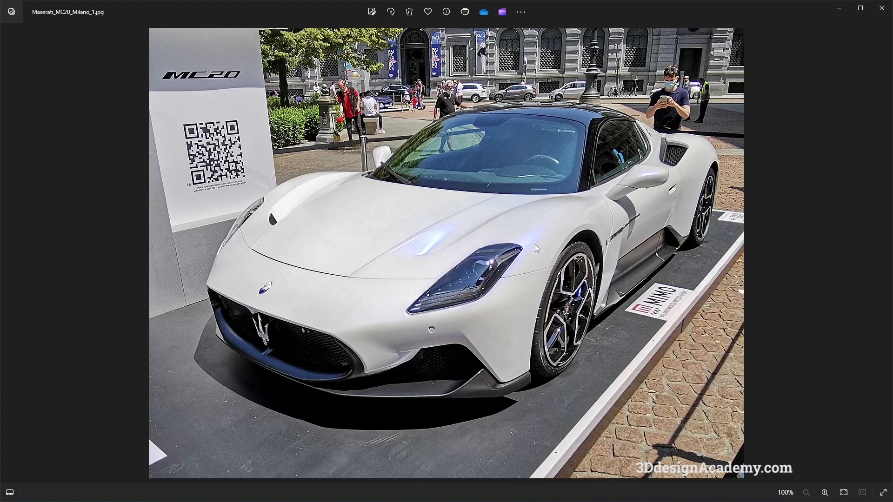
key(alt+Tab)
click(336, 229)
mouse_move(365, 268)
mouse_down()
mouse_move(363, 242)
mouse_move(354, 256)
mouse_up()
ctrl+shift+right_drag(354, 256, 390, 323)
drag(378, 290, 362, 259)
drag(543, 189, 546, 184)
ctrl+shift+drag(470, 276, 456, 191)
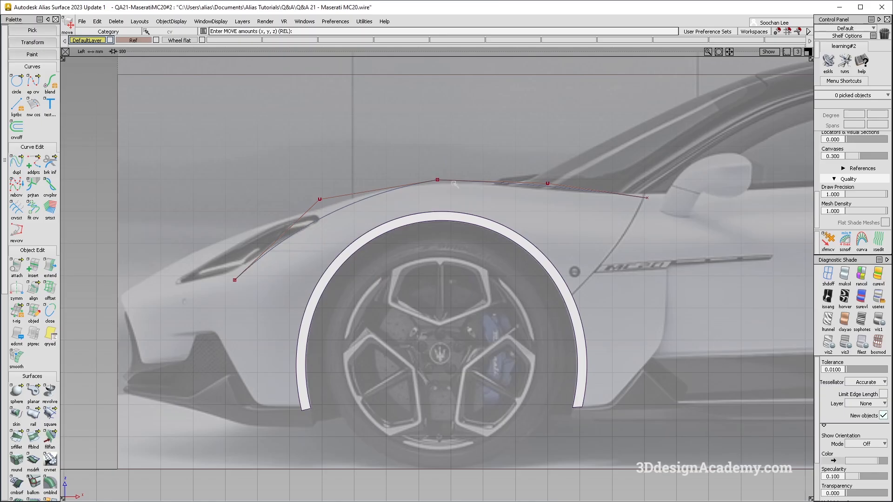
Step: Recheck the reference photo and stretch both curves so their junction above the wheel follows the fender crown
key(alt+Tab)
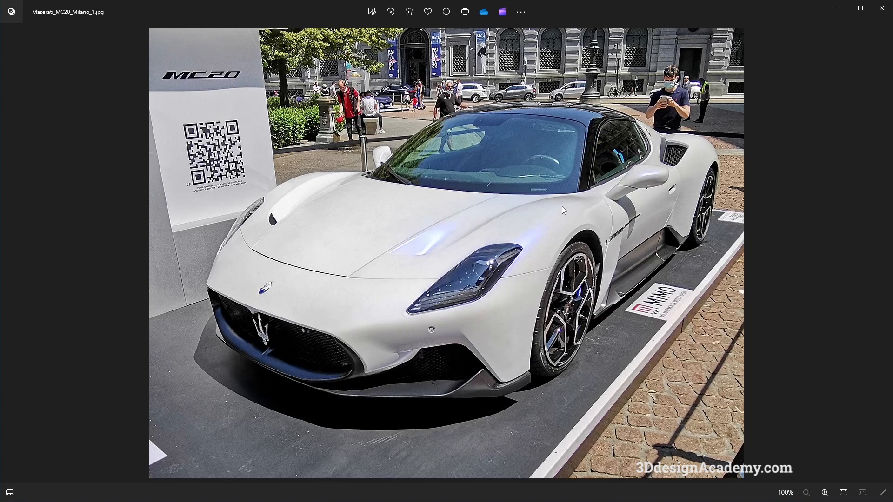
key(alt+Tab)
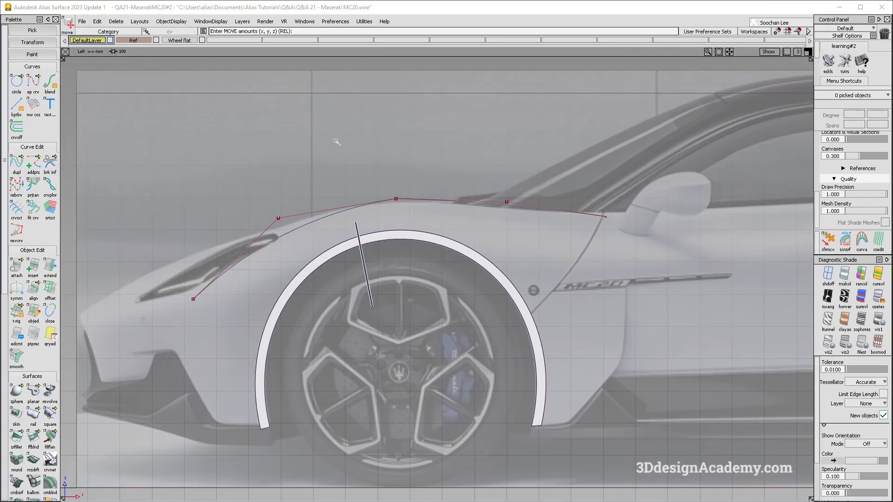
drag(34, 169, 87, 172)
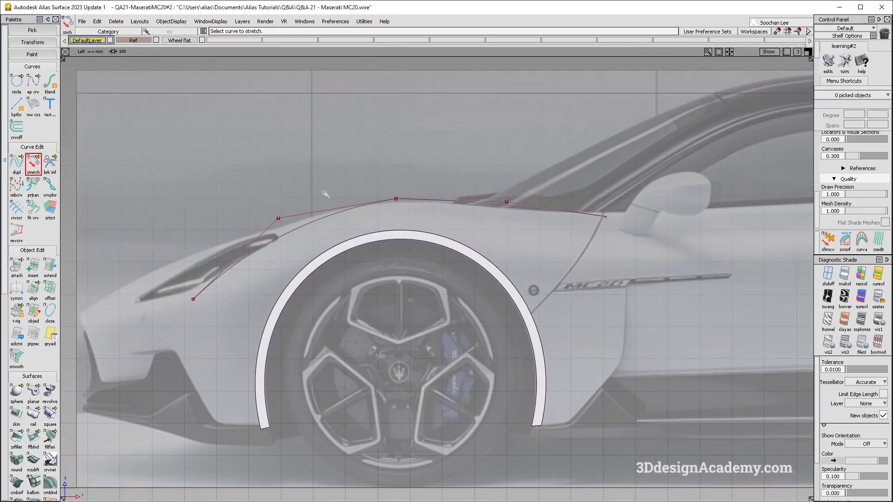
click(368, 203)
drag(396, 199, 394, 200)
click(402, 184)
click(402, 200)
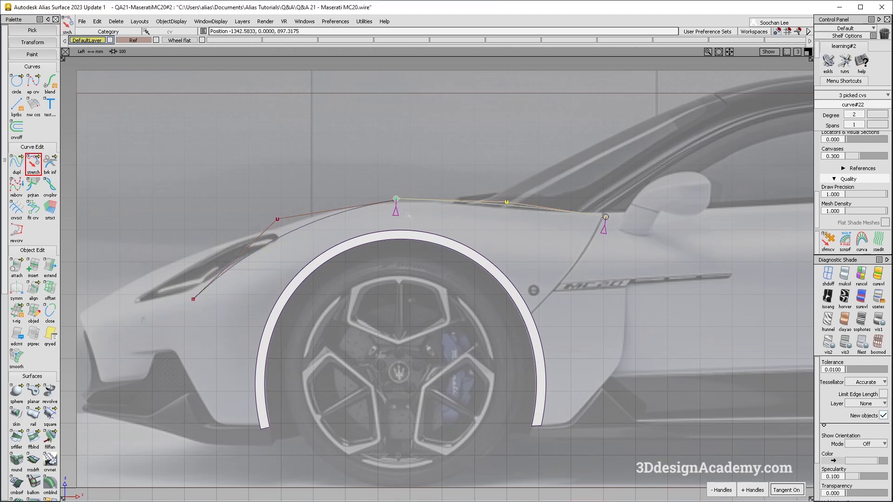
drag(393, 191, 394, 200)
Step: Stretch the rear end of the rear fender curve slightly down below the base of the mirror
ctrl+shift+drag(520, 272, 526, 215)
drag(588, 216, 588, 225)
click(557, 229)
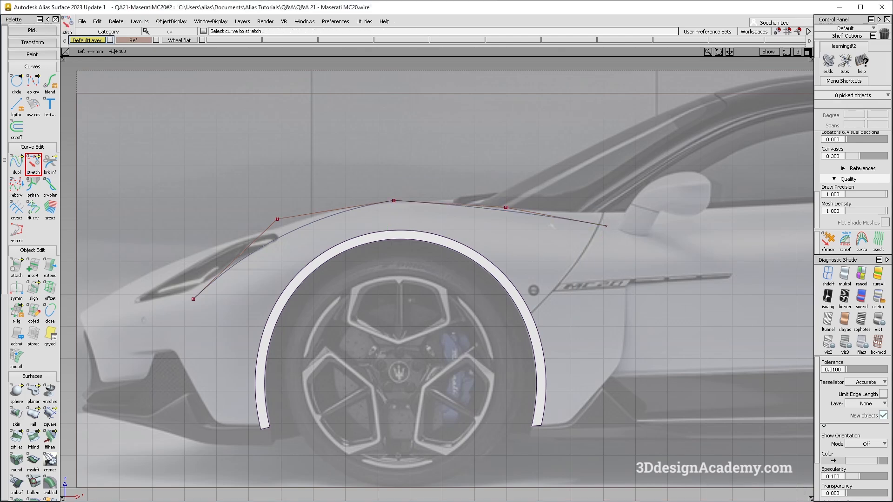
Step: Fine-tune the front end CV of the front fender curve beside the headlight
alt+shift+right_drag(388, 238, 342, 262)
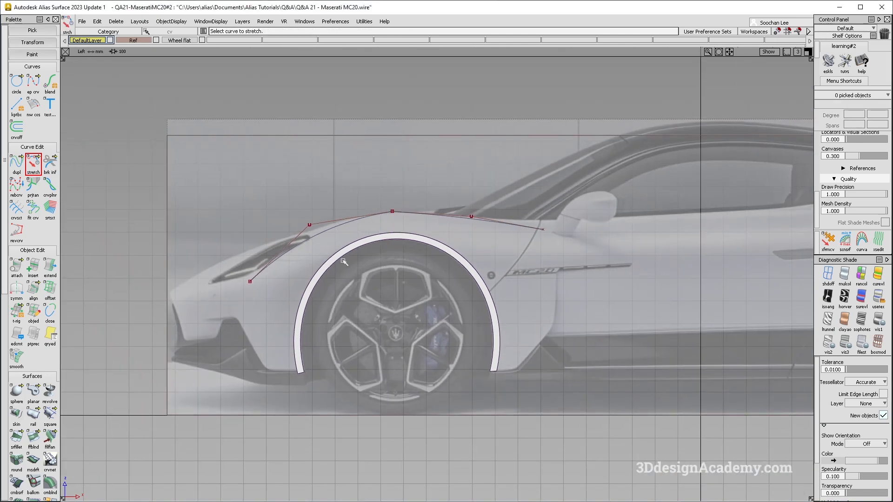
alt+shift+right_drag(298, 236, 393, 242)
alt+shift+middle_drag(393, 241, 272, 242)
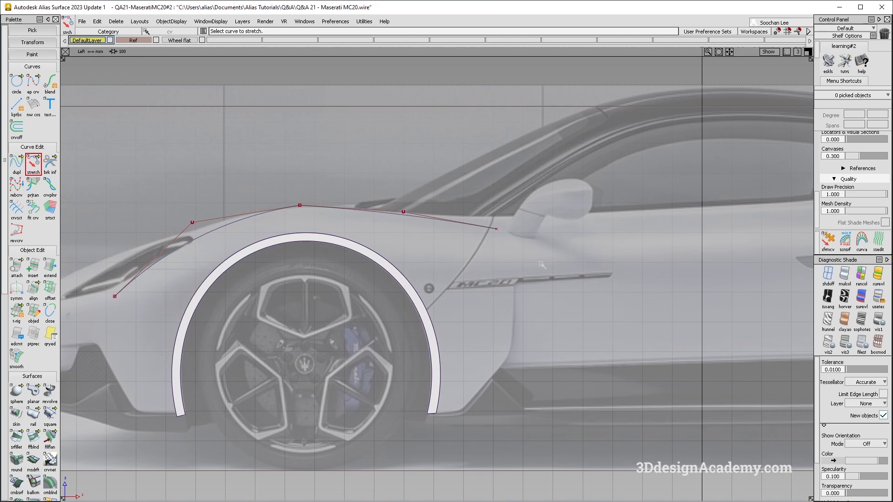
alt+shift+right_drag(542, 264, 482, 239)
alt+shift+middle_drag(179, 239, 340, 242)
ctrl+shift+drag(390, 228, 415, 216)
drag(274, 285, 309, 302)
mouse_move(319, 293)
ctrl+shift+mouse_down()
mouse_move(324, 332)
mouse_move(319, 291)
ctrl+shift+mouse_up()
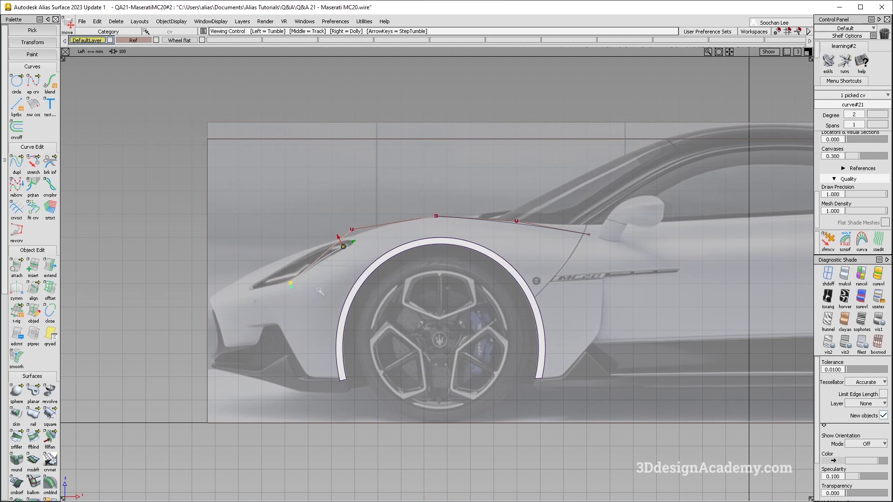
alt+shift+right_drag(338, 239, 359, 274)
alt+shift+middle_drag(359, 274, 360, 295)
ctrl+shift+drag(378, 307, 374, 220)
mouse_move(292, 242)
ctrl+shift+mouse_down()
mouse_move(314, 232)
mouse_move(370, 262)
ctrl+shift+mouse_up()
ctrl+shift+drag(404, 255, 405, 199)
Step: Pick both fender curves and move them about 759 mm outward along Y, toward the wheel arch
key(F8)
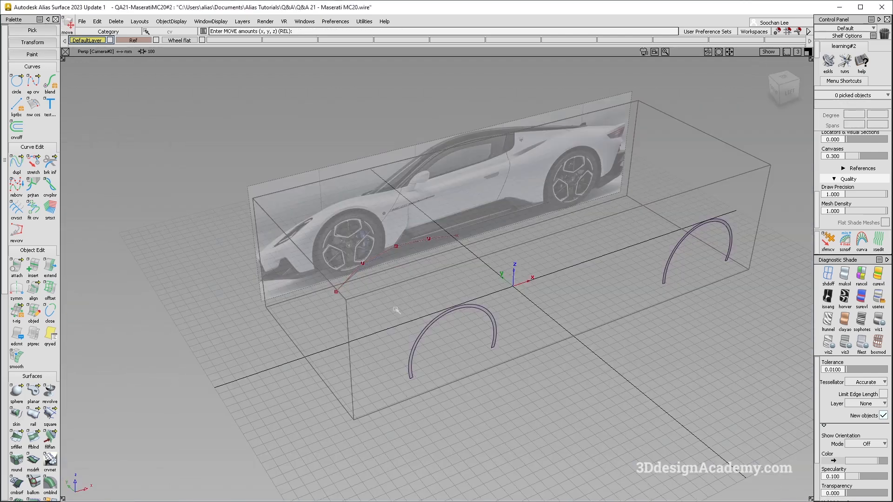
ctrl+shift+drag(342, 220, 421, 278)
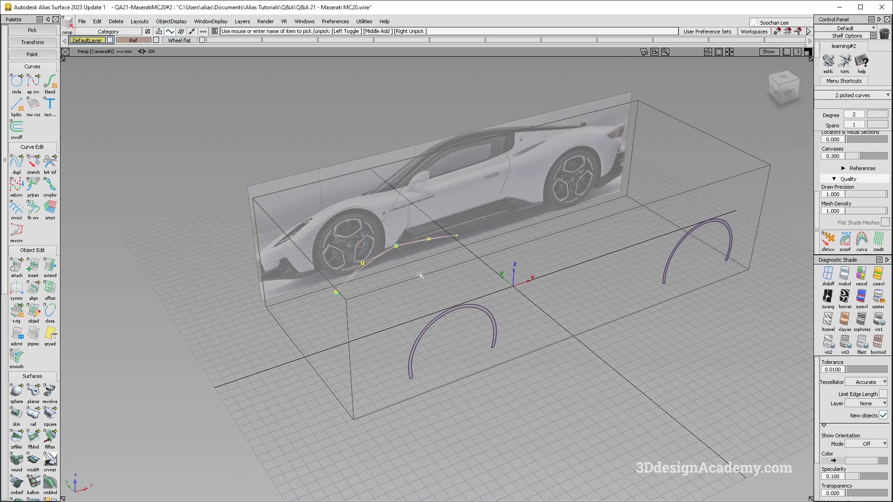
key(F5)
ctrl+shift+middle_drag(514, 362, 515, 273)
right_drag(481, 247, 481, 448)
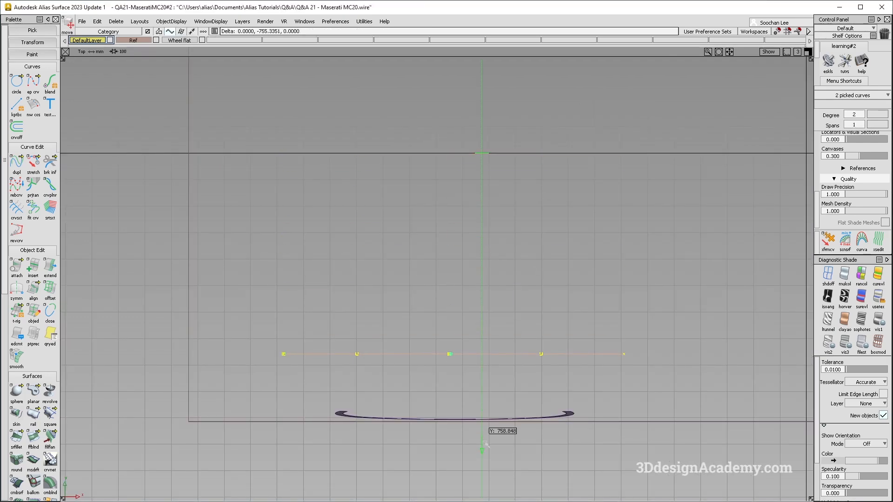
Step: Move both fender curves further outward along Y, nearer to the front wheel arch
key(F8)
mouse_move(418, 239)
alt+shift+mouse_down()
mouse_move(487, 309)
mouse_move(447, 299)
alt+shift+mouse_up()
key(F5)
ctrl+shift+middle_drag(491, 354, 492, 263)
right_drag(491, 261, 488, 290)
ctrl+shift+drag(506, 355, 508, 289)
Step: Consult the reference photo and move the front curve's front end CV slightly inward in the top view
key(alt+Tab)
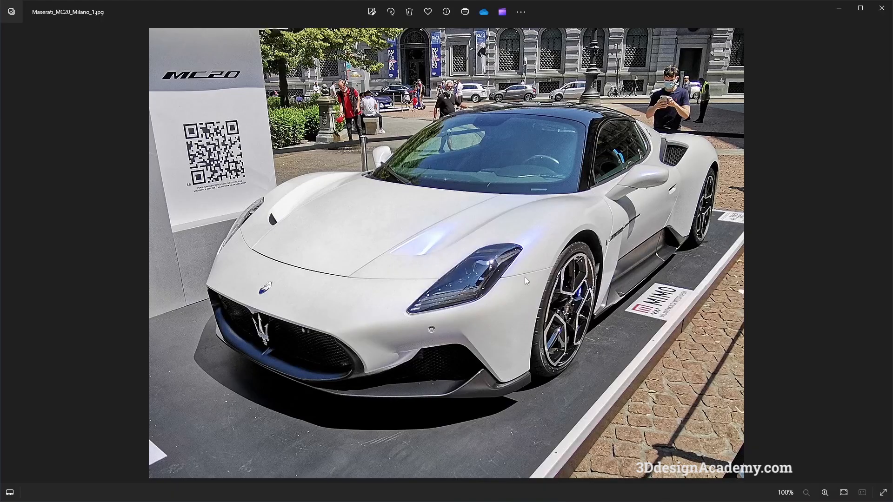
key(alt+Tab)
alt+shift+middle_drag(319, 343, 345, 329)
ctrl+shift+drag(345, 329, 284, 284)
drag(271, 277, 354, 336)
ctrl+shift+middle_drag(333, 407, 335, 370)
right_drag(336, 370, 336, 366)
ctrl+shift+drag(271, 384, 229, 225)
Step: Stretch the front fender curve slightly inward to give it a gentle bend in plan
click(39, 166)
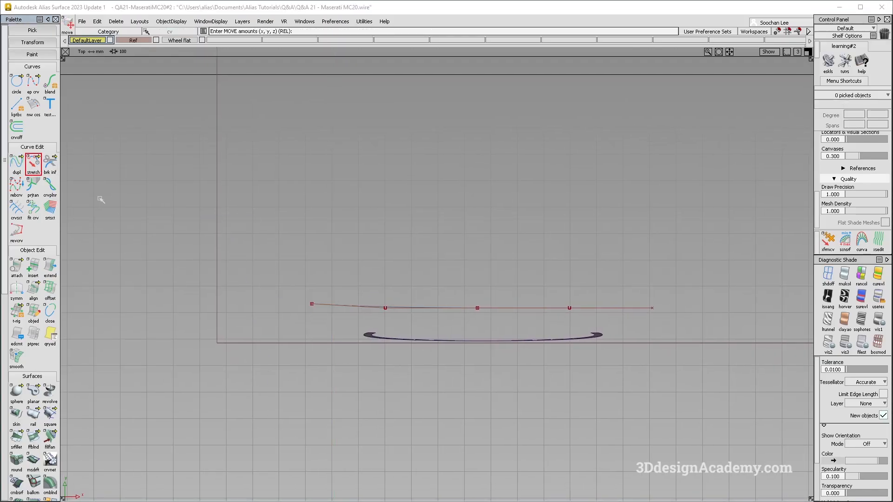
click(332, 308)
right_drag(408, 293, 411, 288)
Step: Move the rear curve's rear end CV slightly inward along Y in the top view
alt+shift+middle_drag(634, 345, 508, 325)
mouse_move(508, 324)
ctrl+shift+mouse_down()
mouse_move(511, 292)
mouse_move(501, 275)
ctrl+shift+mouse_up()
drag(501, 272, 565, 350)
ctrl+shift+middle_drag(555, 376, 540, 354)
right_drag(532, 353, 532, 348)
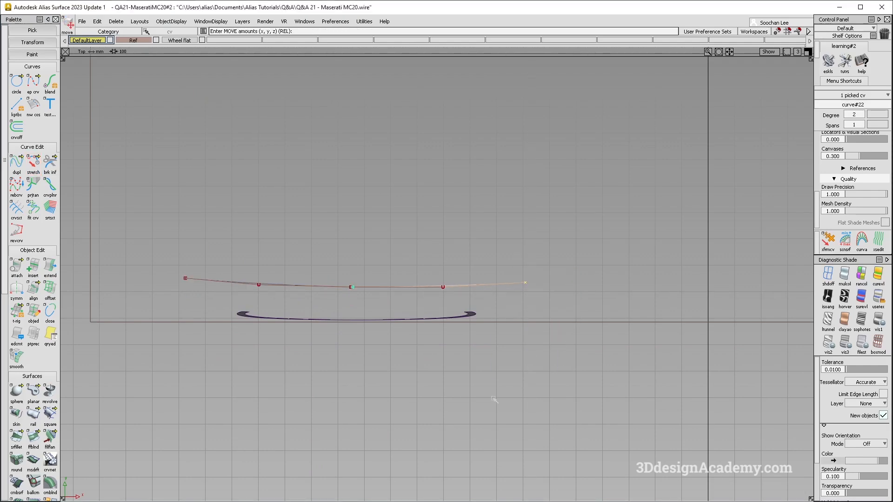
ctrl+shift+drag(518, 367, 441, 318)
Step: Start a Freeform Blend in the perspective view and set the continuity of both sides to G0 Position
key(F8)
alt+shift+right_drag(454, 304, 453, 308)
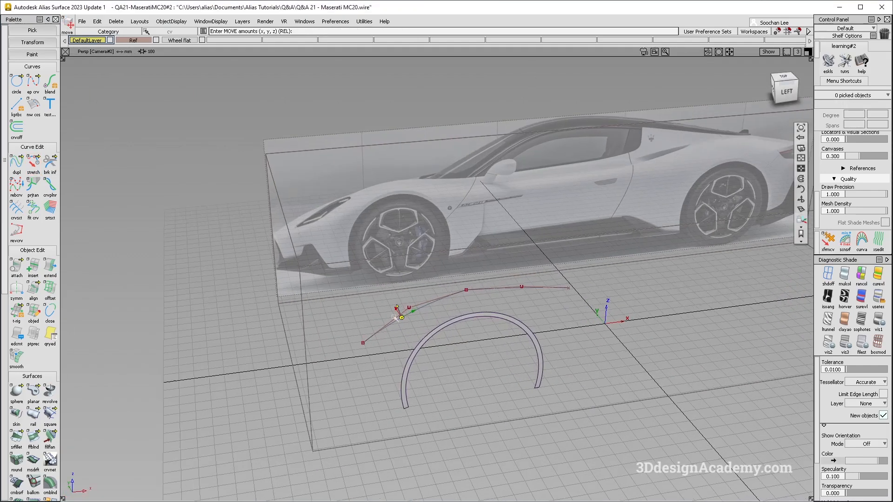
alt+shift+drag(452, 309, 499, 307)
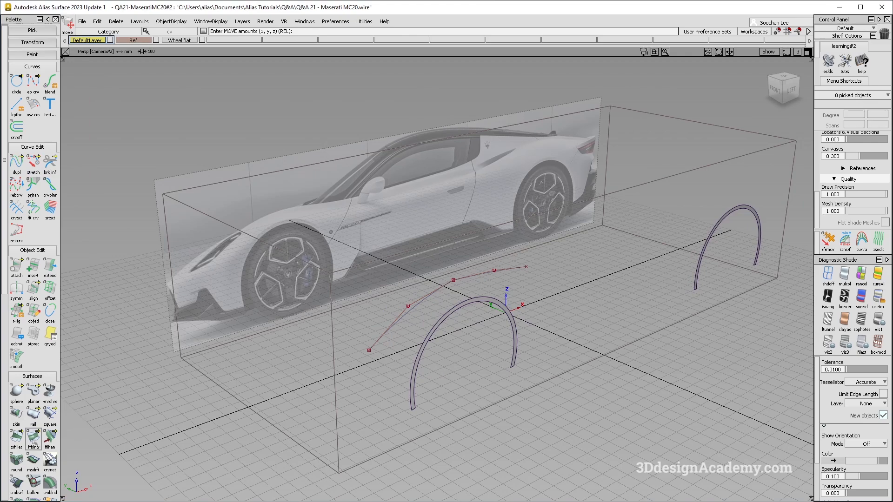
click(33, 437)
click(648, 250)
click(660, 263)
click(659, 263)
click(660, 271)
Step: Create a freeform blend surface between the front fender curve and the outer edge of the front wheel arch
alt+shift+drag(511, 290, 460, 316)
alt+shift+middle_drag(460, 316, 420, 272)
click(395, 263)
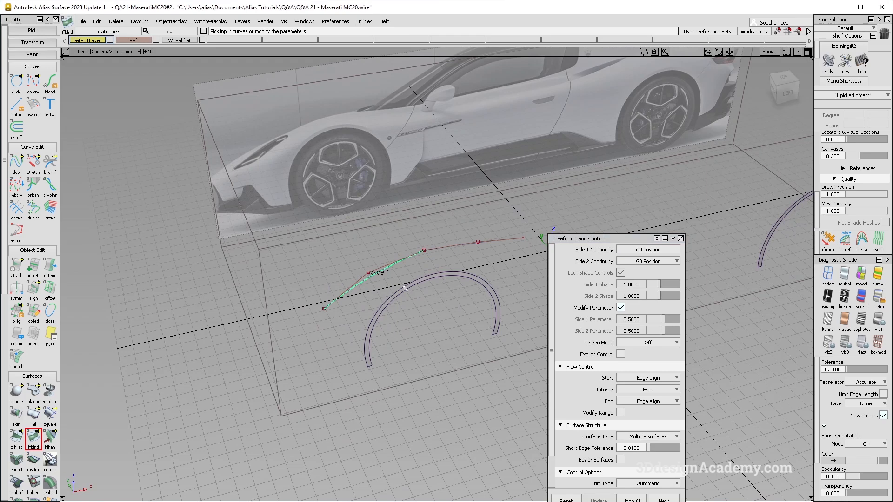
click(404, 287)
alt+shift+drag(442, 326, 507, 344)
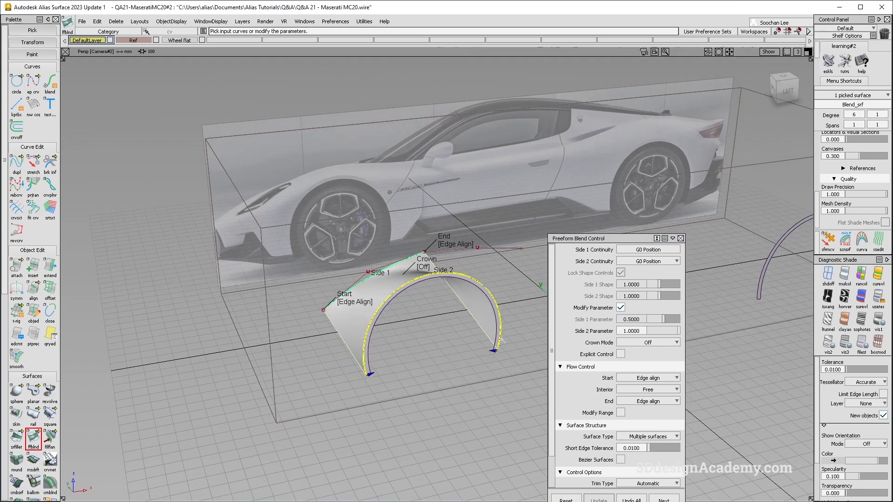
Step: Set the blend's flow control to Connect ends at the start and Default at the end, and turn off Modify Parameter
click(464, 246)
click(464, 246)
alt+shift+drag(372, 276, 363, 305)
click(362, 305)
click(621, 307)
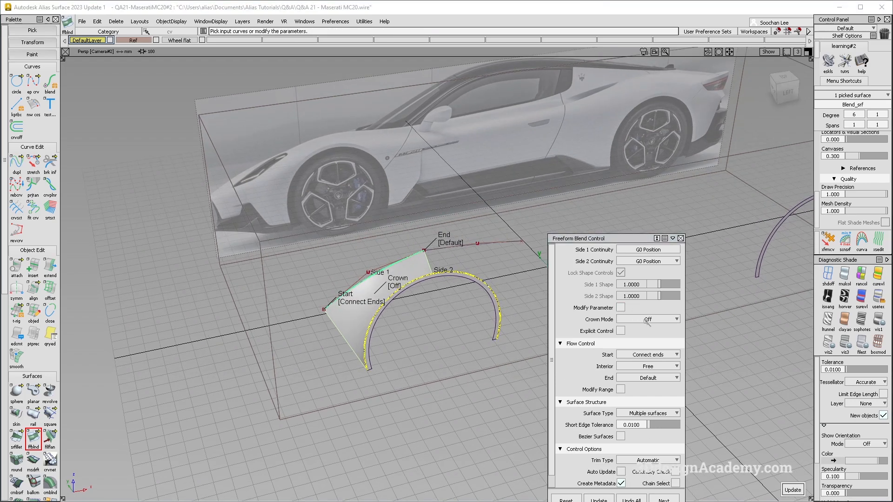
Step: Give the blend surface a Proportional crown with a value of 0.01 and Crown Flip enabled
click(647, 320)
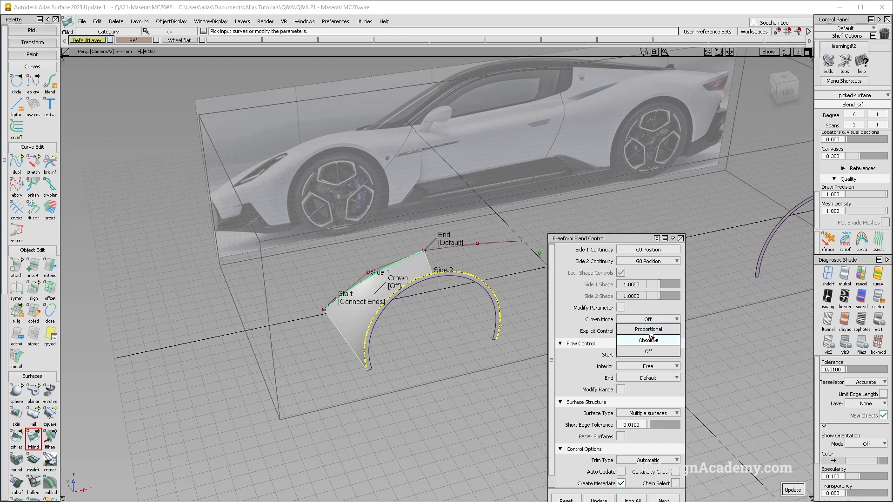
click(650, 330)
alt+shift+drag(349, 301, 391, 267)
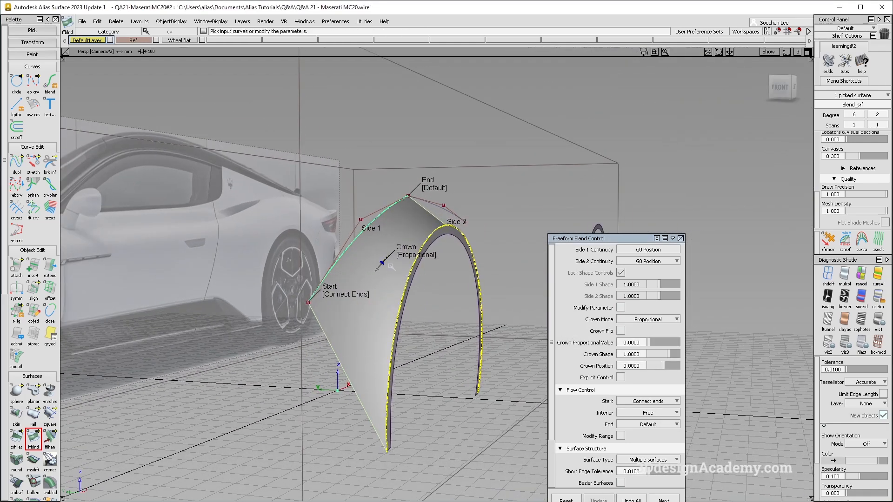
click(389, 258)
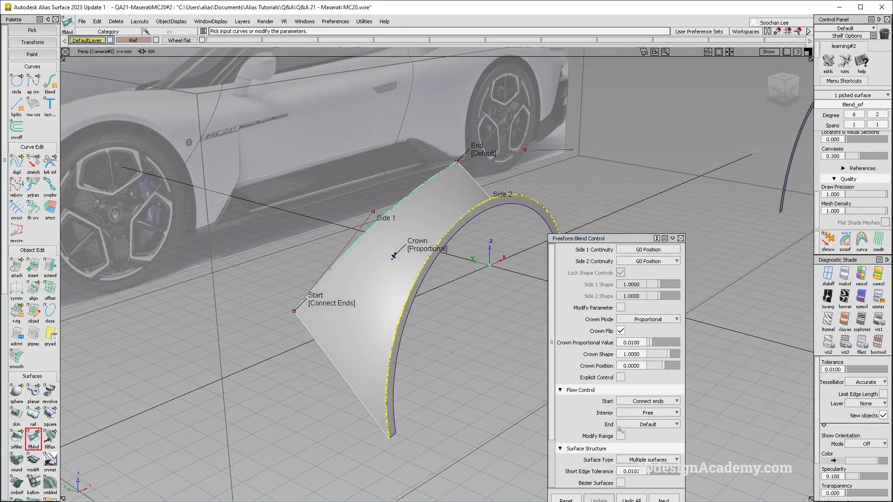
Step: Enable Modify Range, raise the blend's Side 2 Start along the arch edge to about 0.376, and deselect the surface
scroll(616, 366, down, 3)
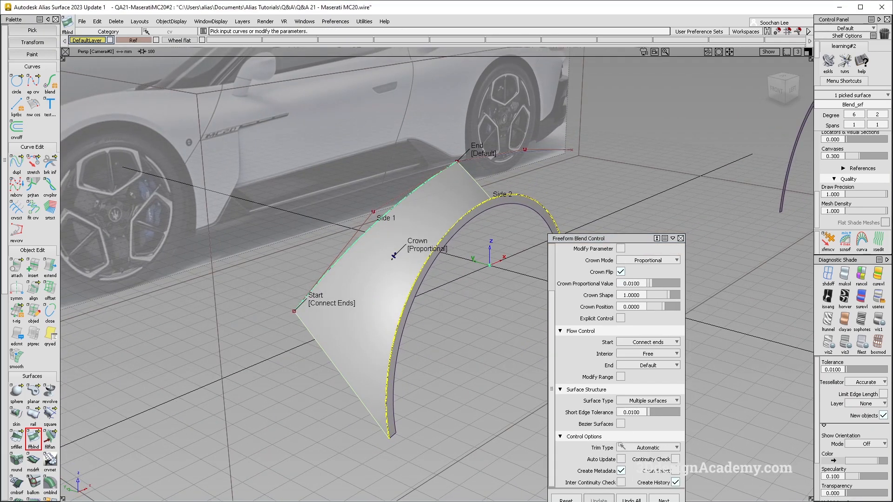
click(620, 377)
drag(388, 435, 394, 331)
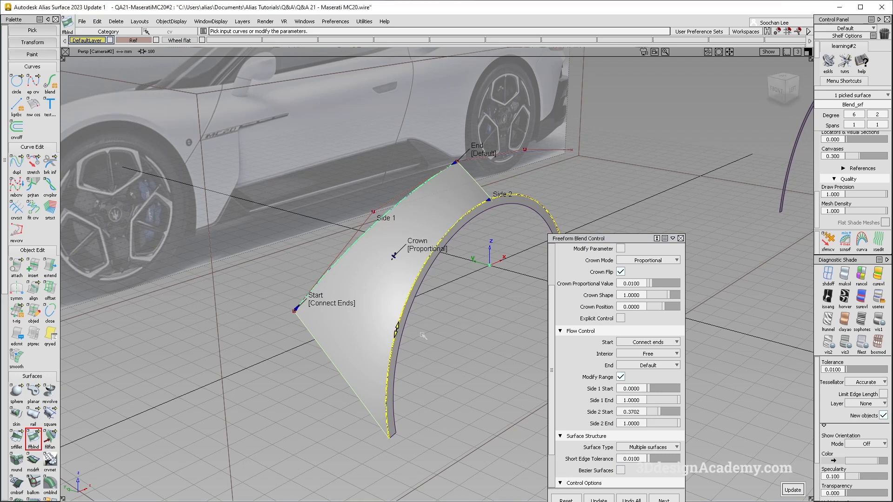
alt+shift+drag(493, 293, 468, 276)
alt+shift+middle_drag(469, 276, 420, 275)
alt+shift+drag(419, 275, 432, 321)
ctrl+shift+drag(444, 348, 449, 228)
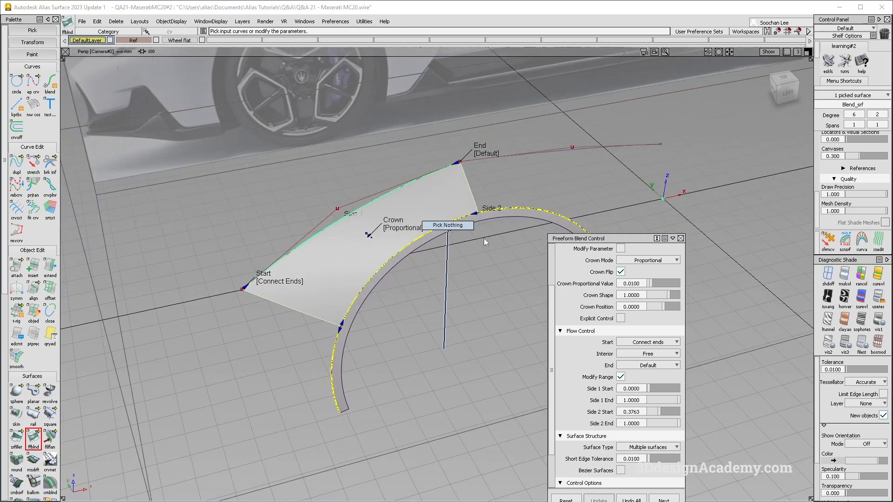
alt+shift+middle_drag(450, 227, 385, 238)
alt+shift+drag(516, 219, 471, 238)
alt+shift+middle_drag(444, 234, 368, 218)
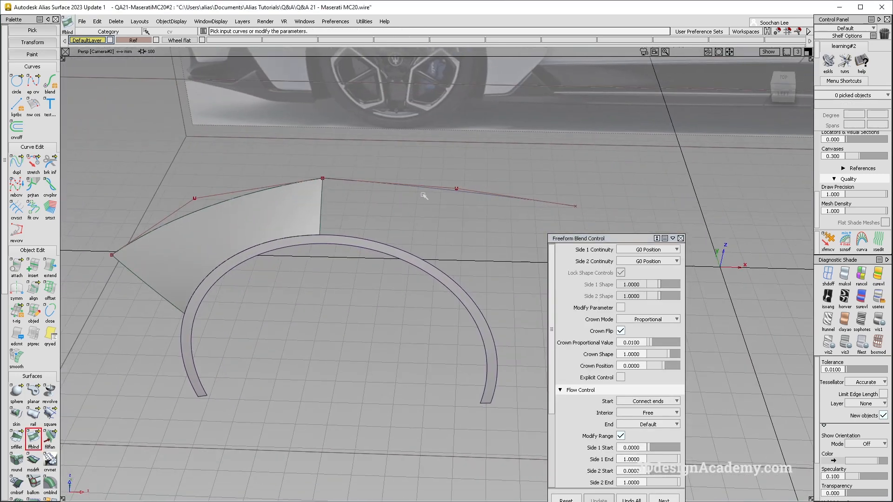
Step: Build a freeform blend surface between the rear fender curve and the outer edge of the front wheel arch
click(431, 186)
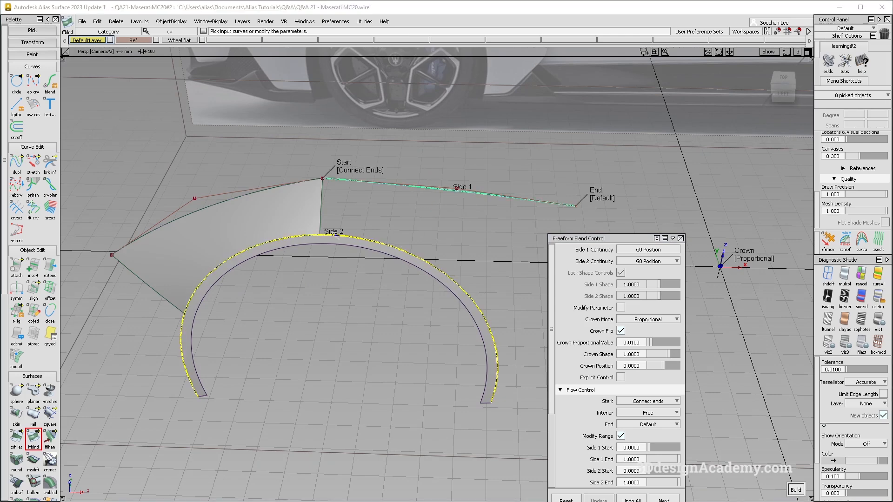
key(space)
alt+shift+right_drag(516, 275, 449, 291)
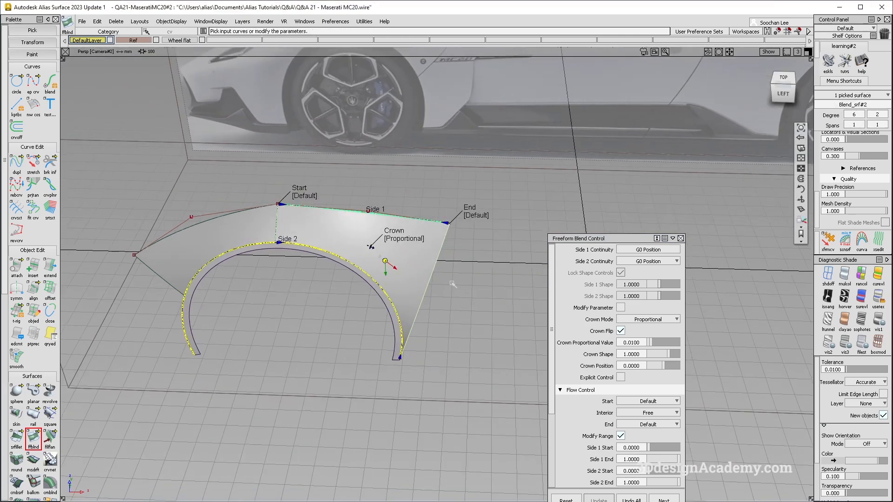
Step: Set the rear blend's end flow control to Connect ends and shorten its Side 2 end along the arch edge
click(475, 217)
click(481, 215)
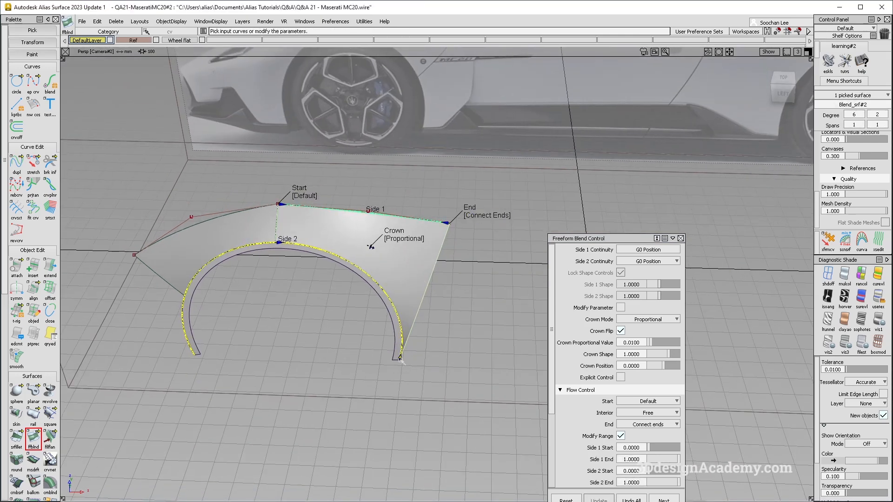
drag(381, 289, 409, 336)
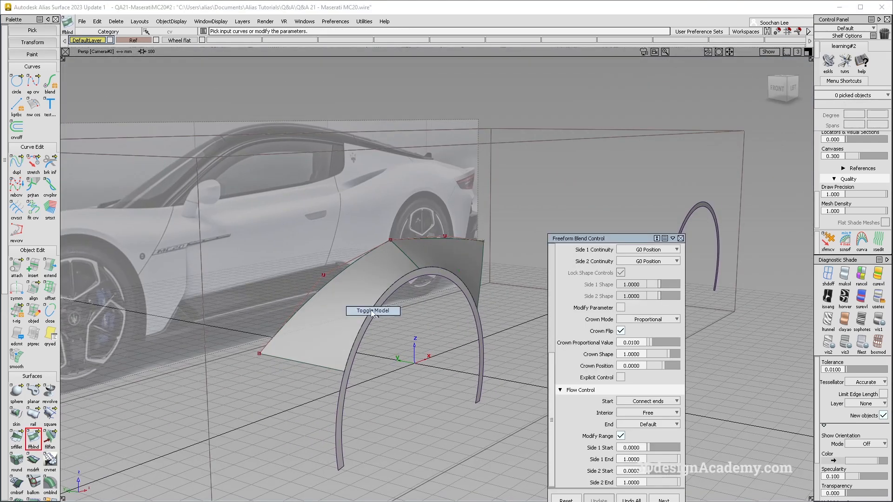
Step: Examine both fender blend surfaces from several angles with the model edges toggled, and close the blend settings
alt+shift+drag(406, 279, 479, 247)
alt+shift+middle_drag(385, 275, 403, 252)
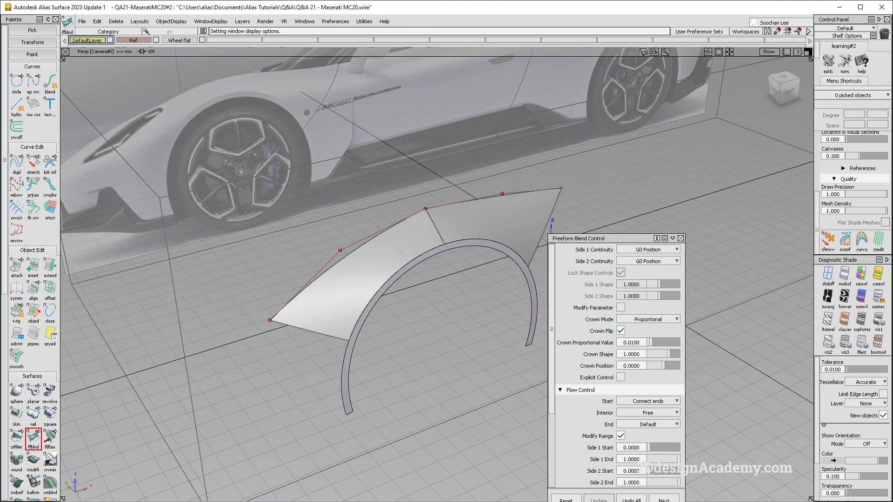
alt+shift+middle_drag(401, 268, 442, 253)
alt+shift+right_drag(442, 253, 466, 241)
mouse_move(466, 241)
alt+shift+mouse_down()
mouse_move(463, 249)
mouse_move(428, 252)
mouse_move(424, 294)
mouse_move(483, 274)
mouse_move(453, 288)
alt+shift+mouse_up()
ctrl+shift+drag(454, 331, 446, 254)
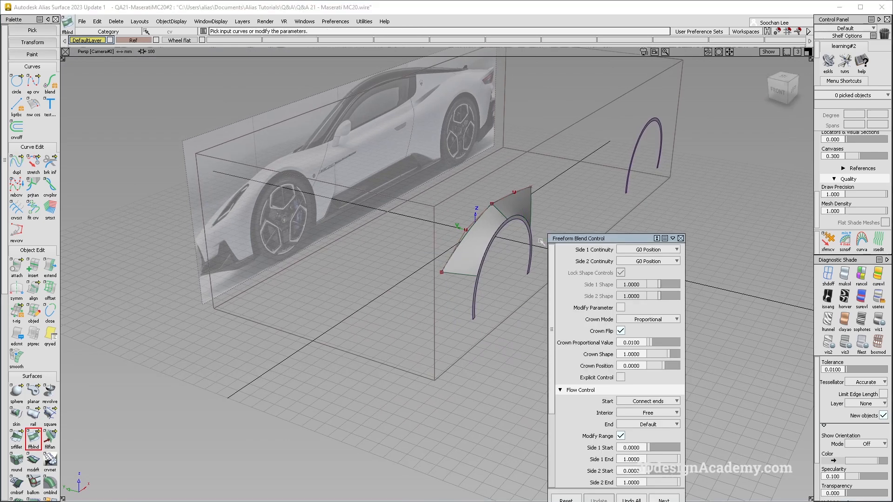
click(681, 238)
alt+shift+drag(680, 238, 274, 226)
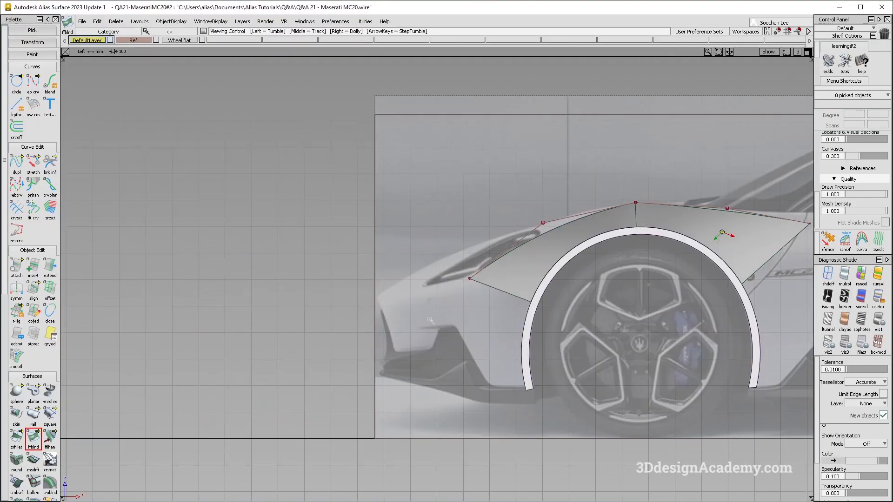
Step: Draw a straight two-point edit point curve running crosswise near the car's front in the top view
click(33, 82)
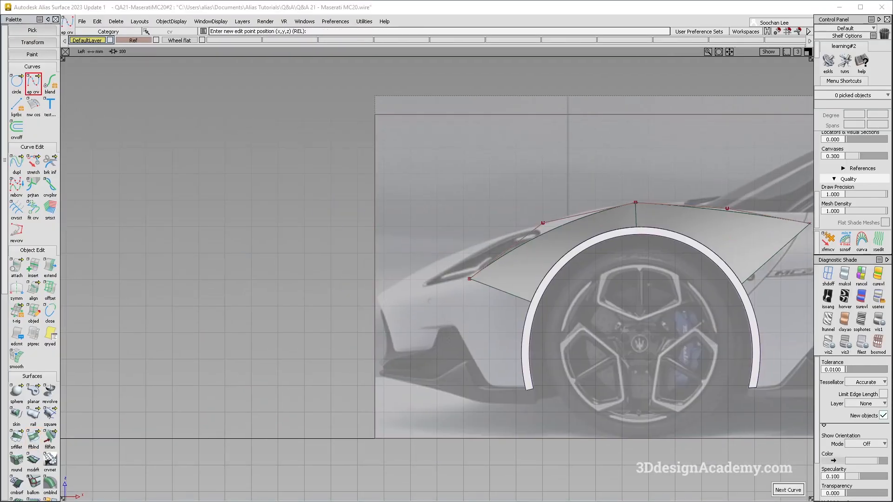
key(F5)
mouse_move(407, 152)
alt+shift+middle_down()
mouse_move(389, 350)
mouse_move(493, 429)
alt+shift+middle_up()
click(372, 182)
right_click(384, 389)
alt+shift+right_drag(493, 429, 410, 405)
ctrl+shift+drag(375, 289, 498, 384)
click(466, 374)
ctrl+shift+middle_drag(491, 371, 539, 376)
ctrl+shift+drag(485, 373, 448, 369)
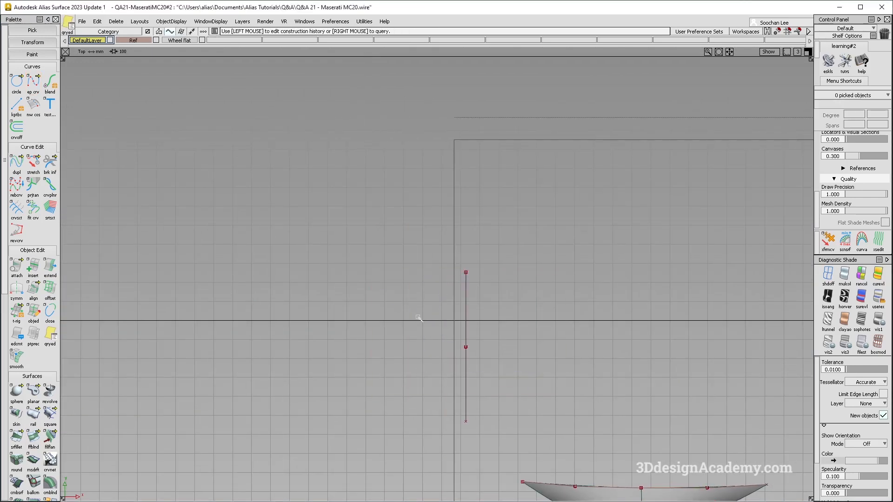
Step: Center the pivot of the crosswise nose curve and move it onto the centreline at the front edge of the reference box
ctrl+shift+drag(420, 319, 545, 400)
click(466, 381)
alt+shift+middle_drag(520, 363, 419, 350)
ctrl+shift+drag(296, 226, 385, 316)
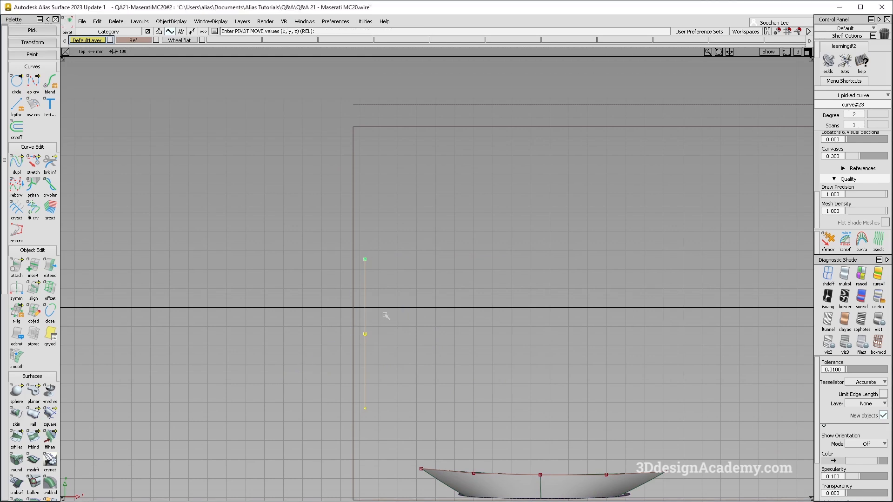
ctrl+shift+drag(384, 375, 385, 313)
mouse_move(381, 312)
alt+middle_down()
mouse_move(346, 310)
mouse_move(359, 310)
alt+middle_up()
alt+right_click(365, 312)
ctrl+shift+drag(398, 355, 402, 294)
middle_drag(409, 292, 403, 292)
alt+shift+middle_drag(522, 331, 478, 322)
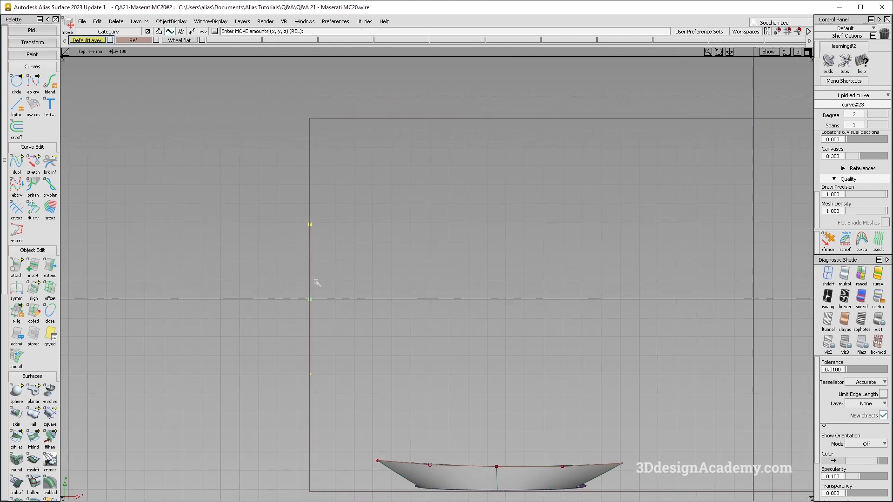
Step: Change the nose curve to degree 3, make it symmetric about the centreline, and select its end control point
click(863, 115)
click(863, 167)
mouse_move(338, 315)
ctrl+shift+mouse_down()
mouse_move(245, 256)
mouse_move(260, 266)
ctrl+shift+mouse_up()
click(22, 294)
mouse_move(311, 314)
ctrl+shift+mouse_down()
mouse_move(262, 260)
mouse_move(317, 319)
ctrl+shift+mouse_up()
drag(367, 327, 341, 346)
drag(274, 372, 336, 394)
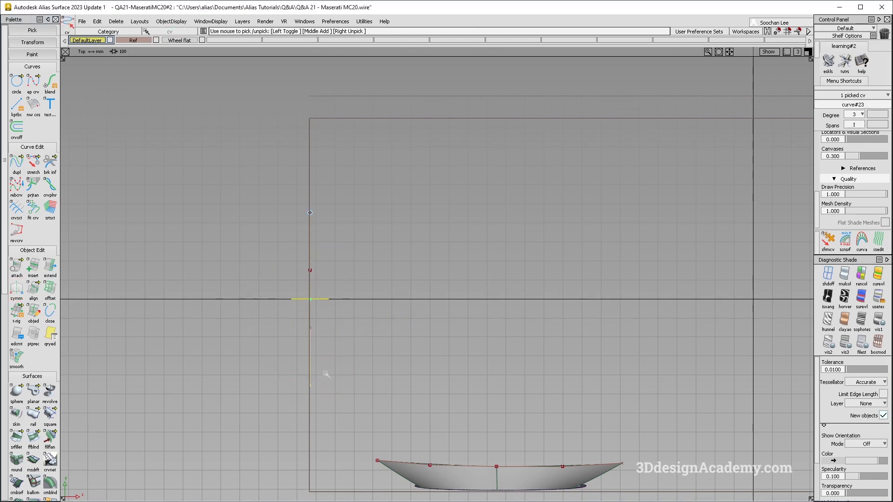
Step: Raise the nose curve to the height of the car's nose in the side view
key(F6)
ctrl+shift+drag(322, 413, 358, 442)
ctrl+shift+right_drag(360, 440, 600, 294)
ctrl+shift+drag(180, 388, 180, 414)
ctrl+shift+drag(138, 338, 235, 344)
key(F8)
ctrl+shift+drag(316, 305, 332, 238)
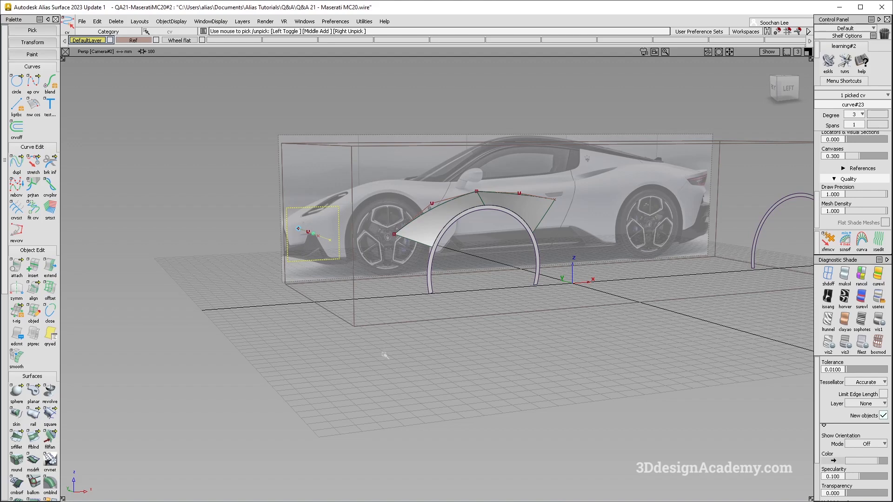
Step: Bow the nose curve in the top view by moving its end control points rearward and its inner ones forward
key(F5)
alt+shift+middle_drag(305, 321, 391, 239)
alt+shift+right_drag(390, 239, 390, 303)
middle_drag(390, 334, 410, 333)
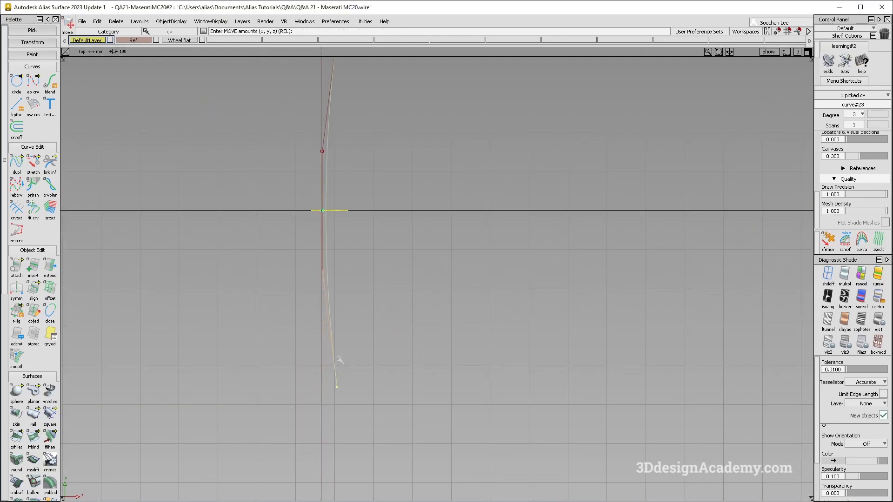
ctrl+shift+drag(338, 358, 337, 321)
drag(287, 229, 338, 263)
mouse_move(309, 288)
ctrl+shift+right_down()
mouse_move(358, 233)
mouse_move(338, 197)
ctrl+shift+right_up()
middle_drag(340, 198, 321, 203)
alt+shift+right_drag(400, 181, 384, 197)
key(F8)
alt+shift+drag(366, 162, 349, 212)
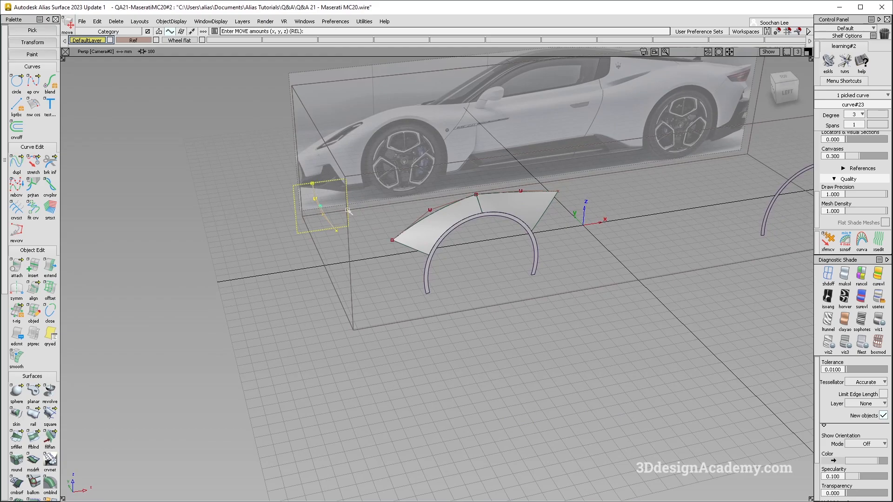
Step: Check the Maserati MC20 reference photo and slightly adjust the height of the nose curve's end control point
key(F6)
key(alt+Tab)
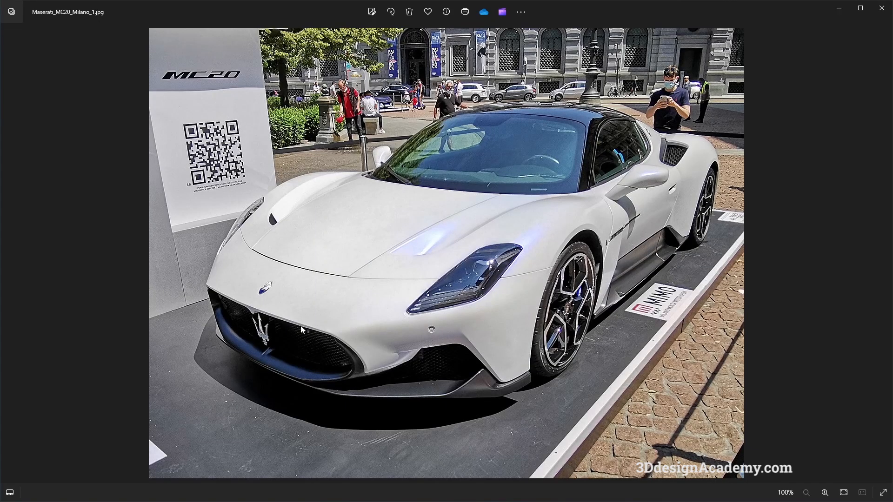
key(alt+Tab)
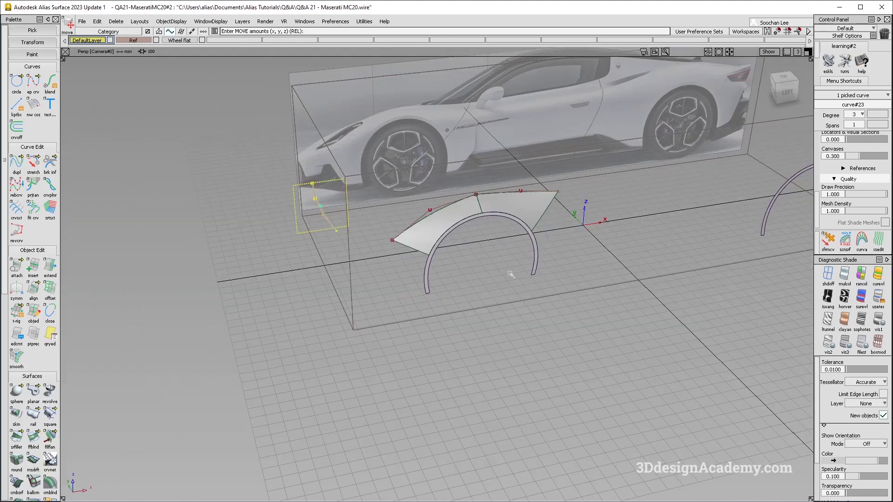
key(F8)
alt+shift+drag(235, 214, 400, 181)
ctrl+shift+drag(409, 223, 420, 251)
drag(427, 265, 472, 301)
ctrl+shift+middle_drag(475, 323, 483, 287)
right_drag(483, 288, 481, 291)
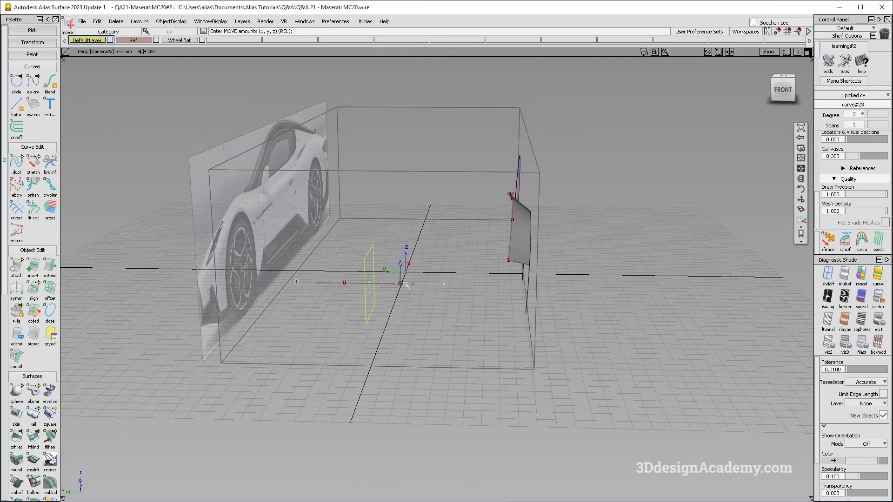
Step: Move the nose curve's inner control points outward from the centreline
alt+shift+right_drag(403, 286, 393, 305)
ctrl+shift+drag(392, 305, 372, 276)
ctrl+shift+drag(363, 265, 421, 324)
ctrl+shift+middle_drag(424, 327, 421, 304)
middle_drag(399, 310, 419, 311)
mouse_move(419, 312)
alt+shift+mouse_down()
mouse_move(400, 311)
mouse_move(471, 309)
mouse_move(420, 305)
alt+shift+mouse_up()
key(alt+Tab)
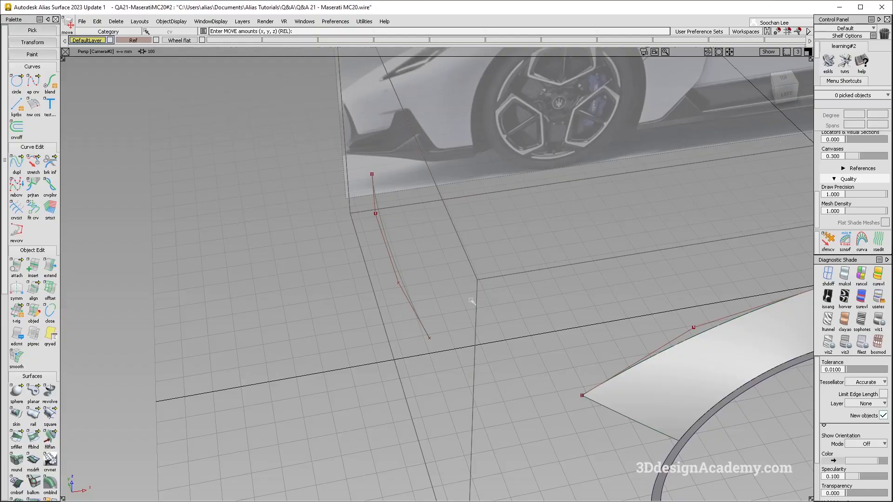
Step: Duplicate the front and rear fender curves and offset the copies inward toward the car's centreline
click(532, 388)
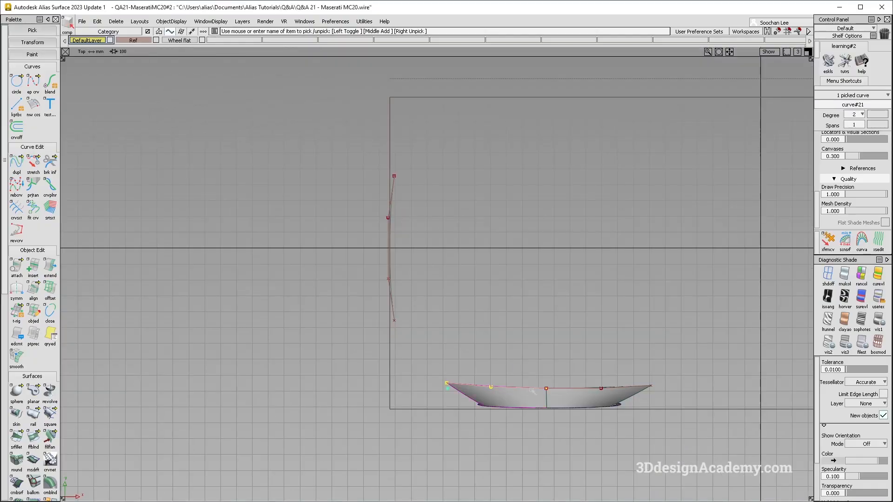
click(583, 390)
ctrl+shift+right_drag(577, 372, 562, 362)
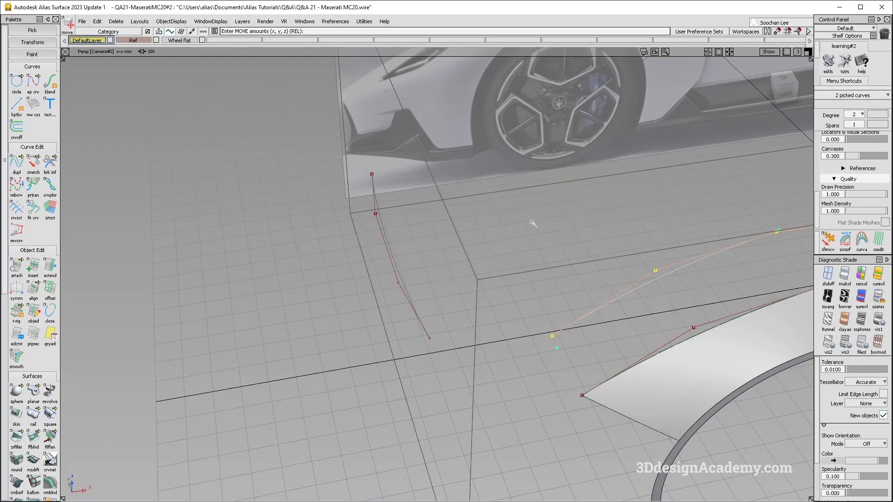
alt+shift+drag(532, 223, 598, 318)
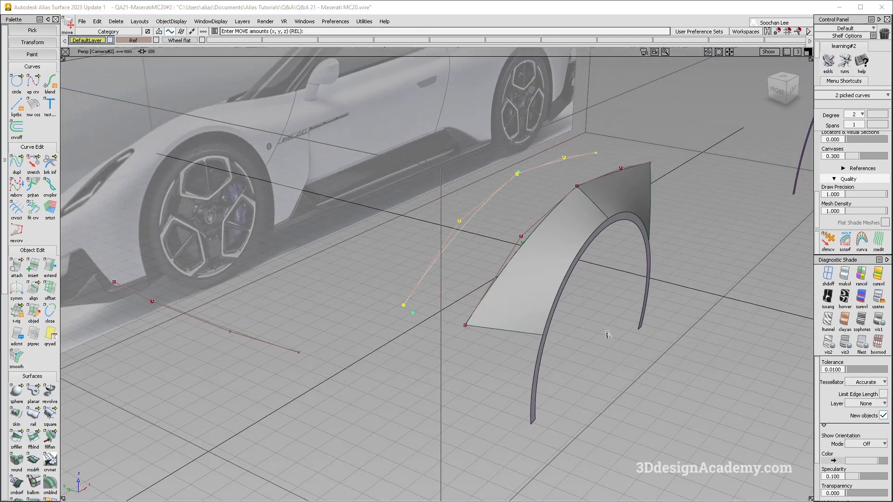
alt+shift+drag(618, 309, 524, 269)
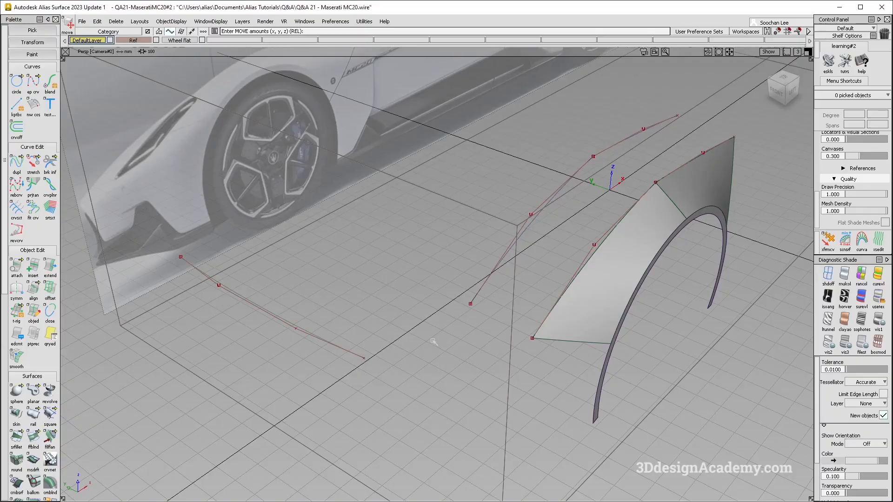
Step: Stretch the copied front curve so its forward end snaps to the near end of the nose curve
alt+shift+drag(435, 340, 368, 395)
click(33, 163)
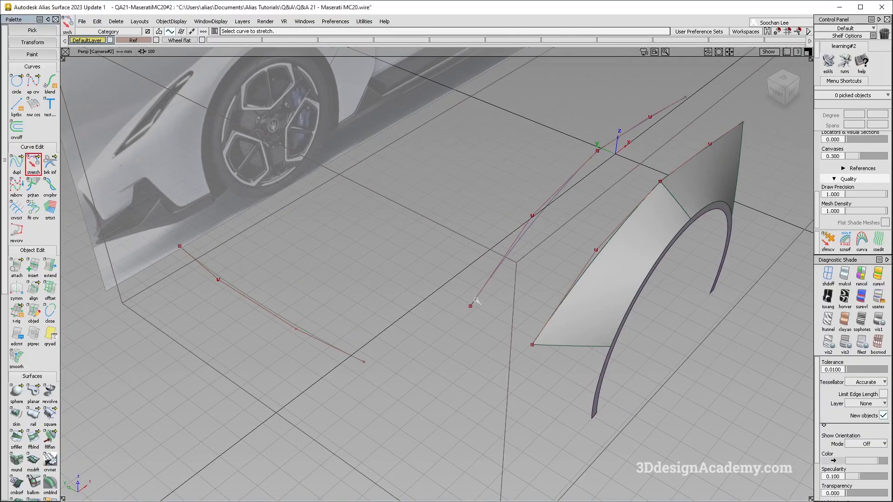
click(475, 300)
ctrl+click(365, 364)
alt+shift+right_drag(366, 365, 517, 353)
click(583, 219)
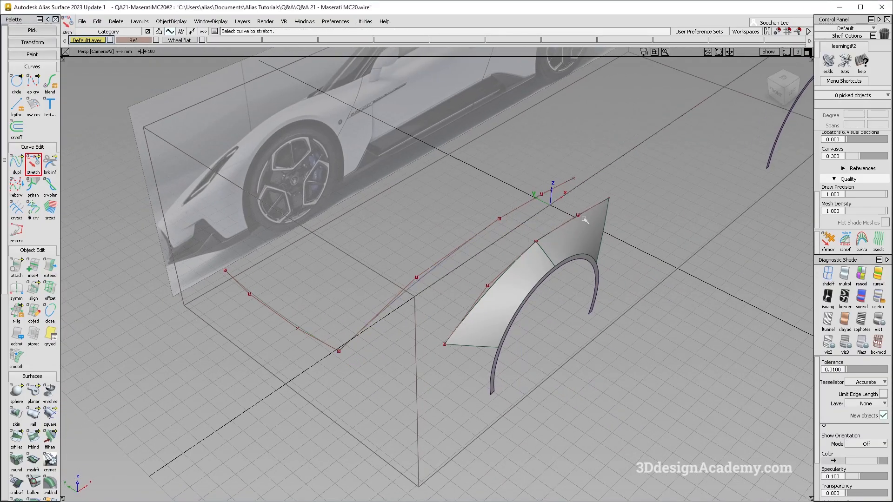
Step: Consult the reference photo and stretch the rear end of the copied rear curve slightly outward in the top view
key(F5)
key(alt+Tab)
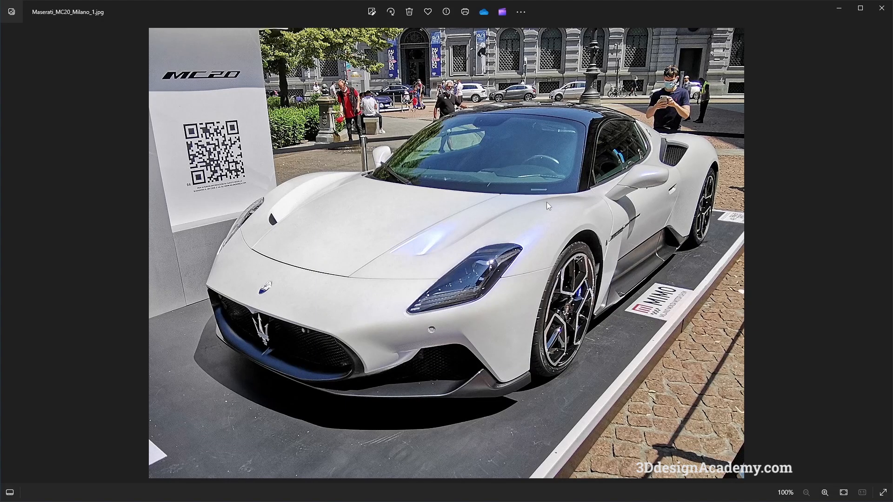
key(alt+Tab)
alt+shift+middle_drag(630, 344, 433, 253)
ctrl+shift+drag(474, 329, 418, 175)
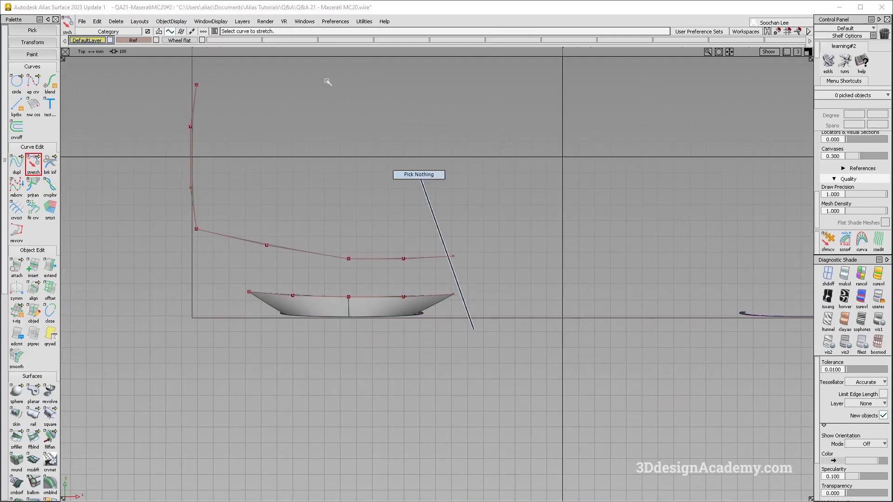
click(454, 261)
drag(455, 258, 506, 275)
ctrl+shift+drag(459, 329, 410, 230)
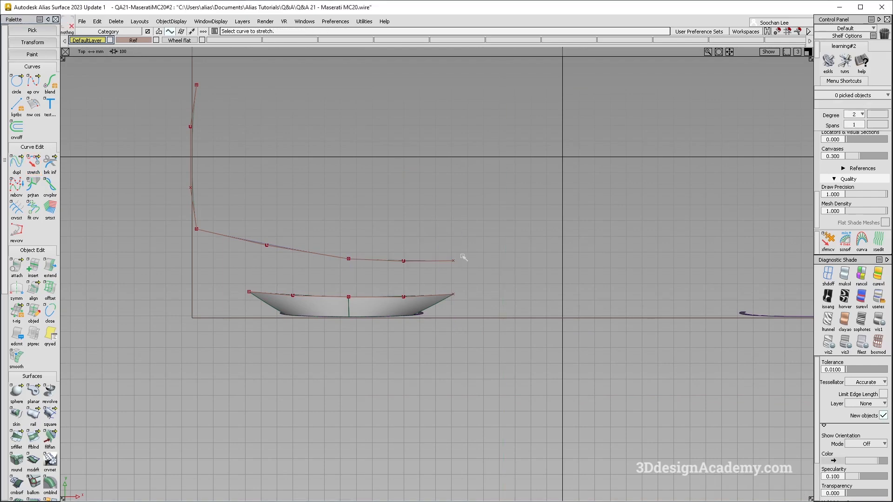
Step: Build a freeform blend surface between the copied front curve and the original front fender curve
key(F8)
alt+shift+drag(487, 290, 469, 285)
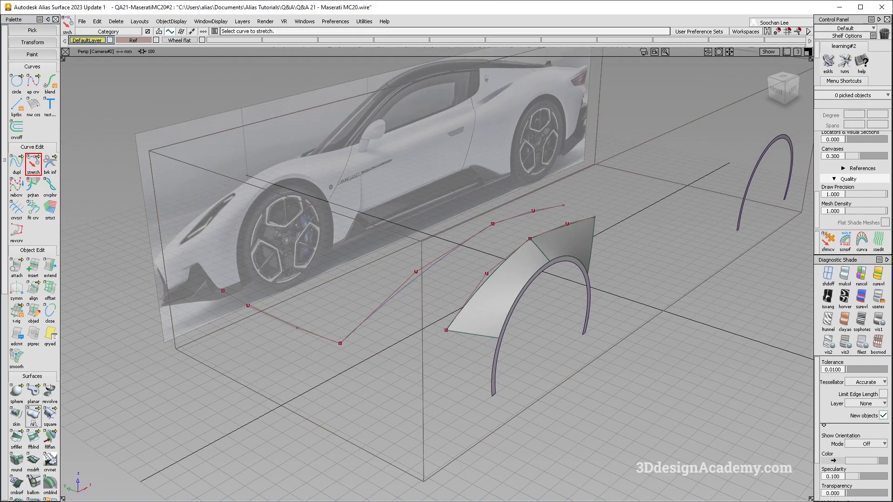
click(33, 437)
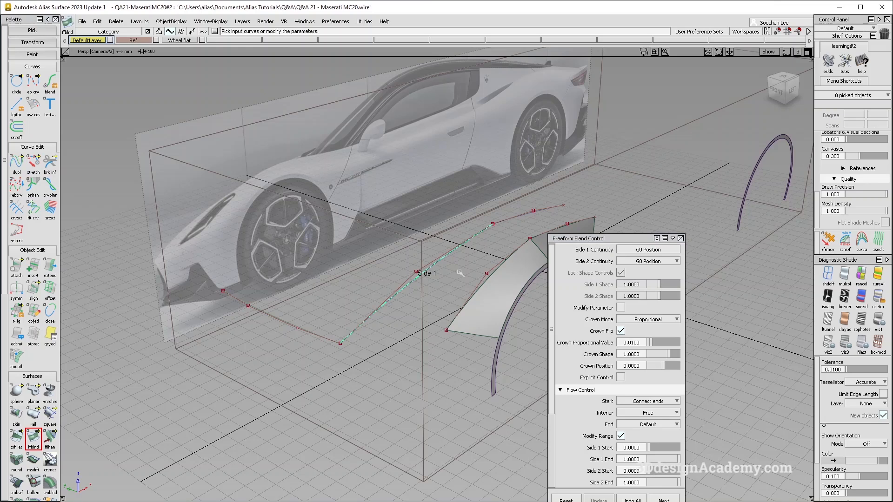
click(491, 274)
click(508, 289)
alt+shift+middle_drag(466, 253, 414, 262)
alt+shift+drag(413, 263, 415, 274)
Step: Build a freeform blend surface between the copied rear curve and the original rear fender curve
ctrl+shift+drag(493, 243, 494, 200)
click(494, 196)
click(507, 216)
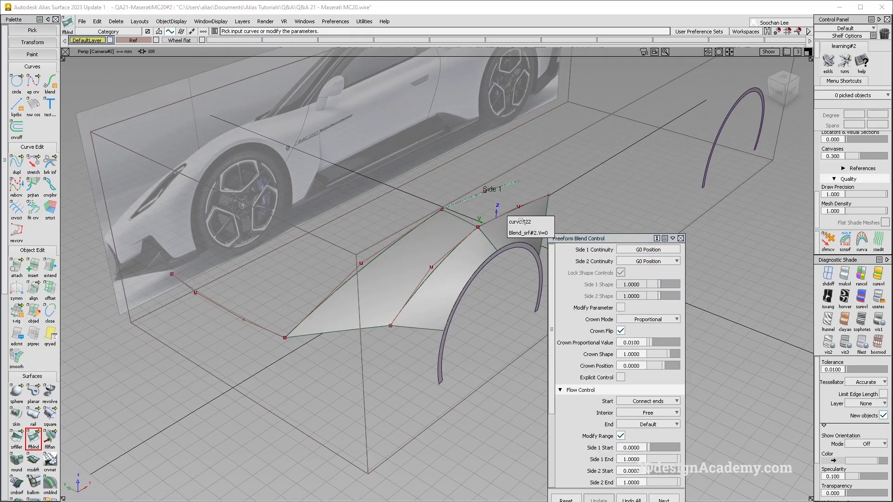
click(519, 222)
alt+shift+drag(511, 223, 493, 232)
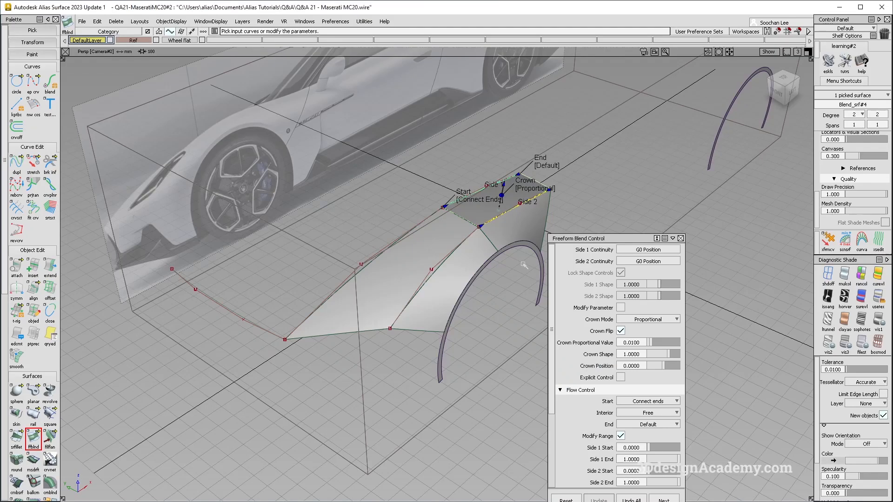
Step: Select the two original fender curves and shift them slightly sideways to reshape the adjoining blend surfaces
click(465, 229)
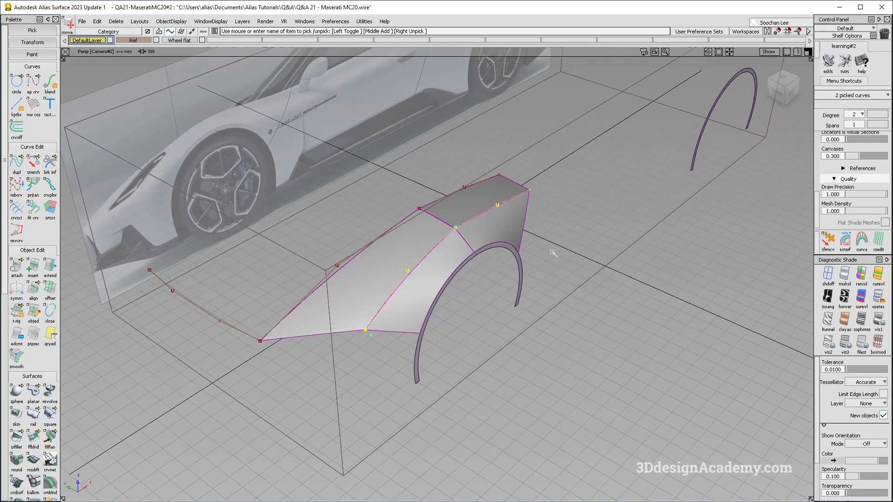
middle_drag(553, 253, 557, 252)
alt+shift+drag(494, 259, 534, 253)
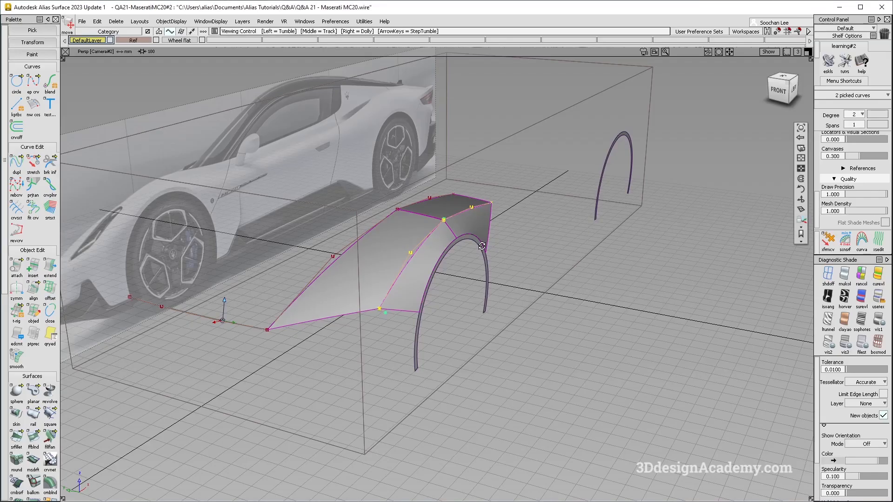
alt+shift+drag(502, 247, 521, 245)
middle_drag(521, 245, 523, 245)
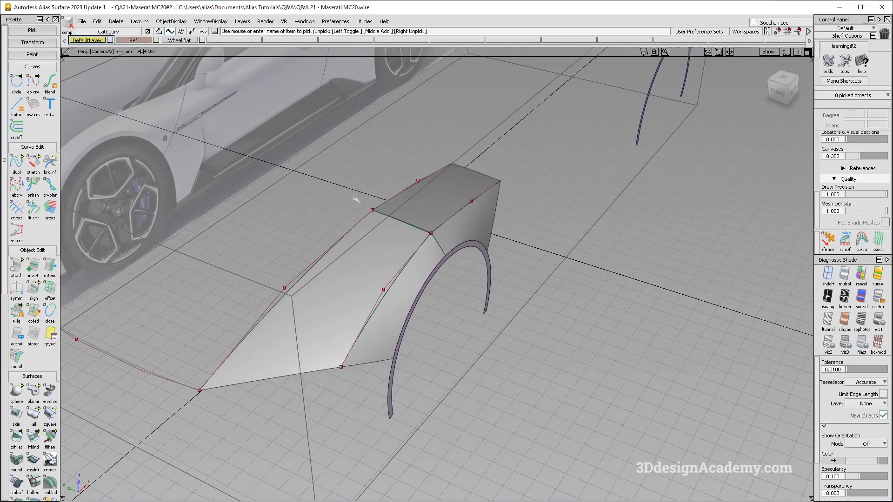
Step: Stretch the front end of the inner front fender curve slightly sideways toward the nose curve's end and consult the reference photo
drag(355, 186, 392, 229)
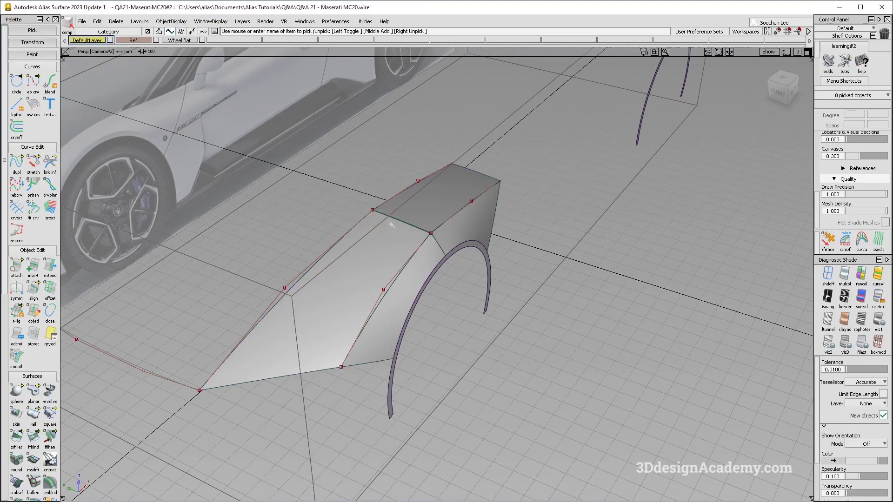
key(w)
middle_drag(394, 242, 468, 218)
ctrl+shift+drag(468, 217, 418, 211)
click(33, 164)
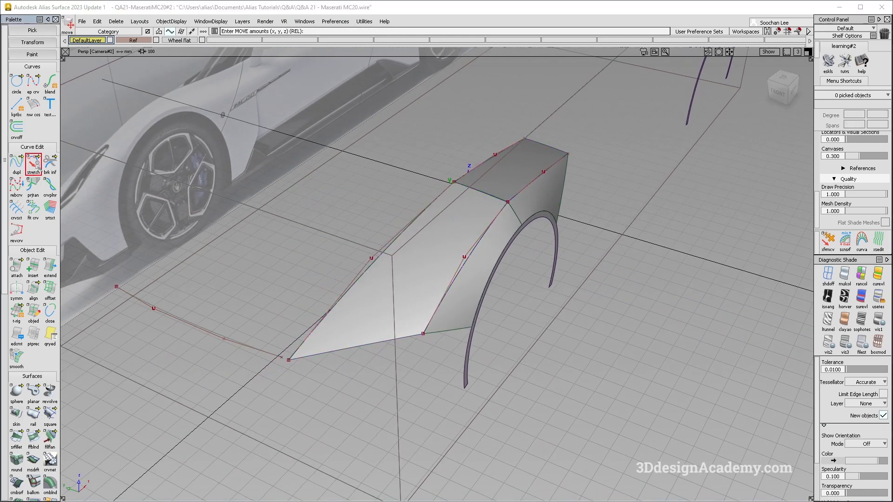
click(295, 357)
middle_drag(296, 362, 286, 362)
alt+shift+drag(286, 361, 339, 355)
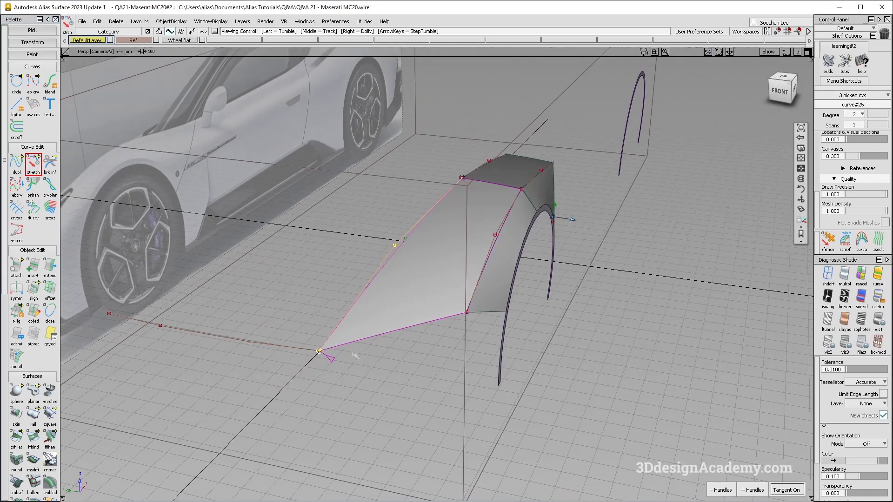
key(alt+Tab)
key(alt+Tab)
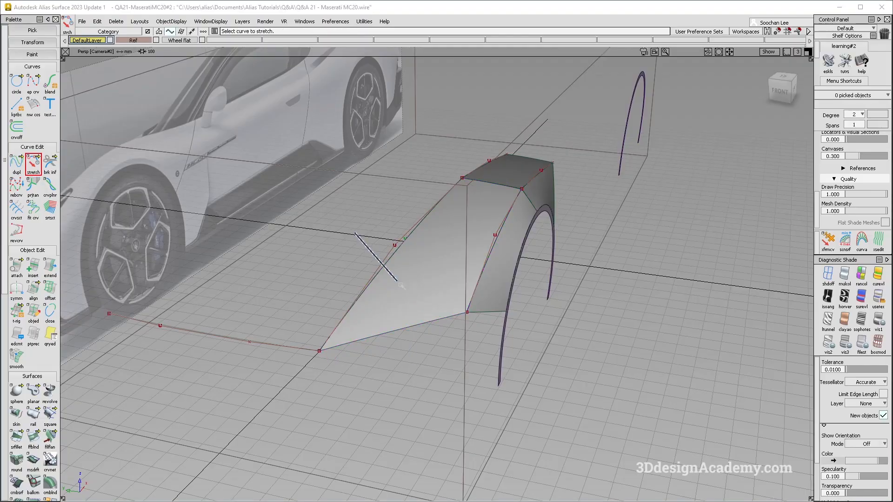
Step: Mirror-duplicate the inner front fender curve to the opposite side of the car's centre plane
click(97, 21)
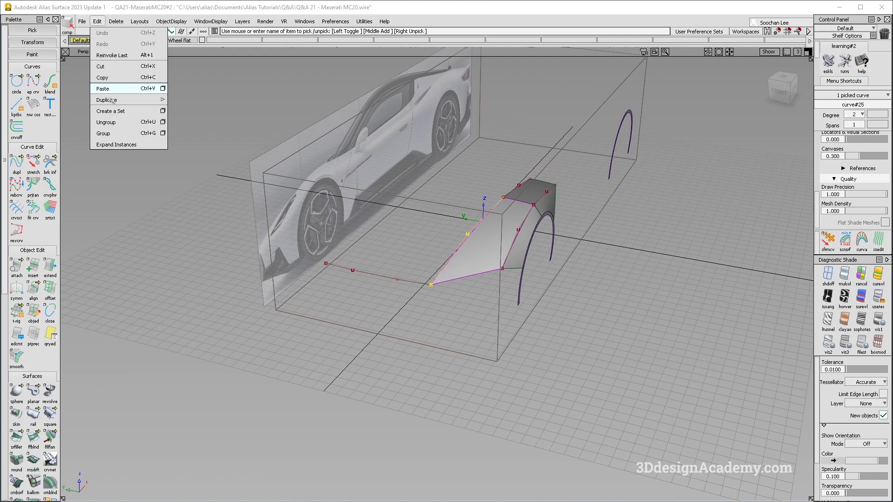
mouse_move(112, 99)
click(181, 112)
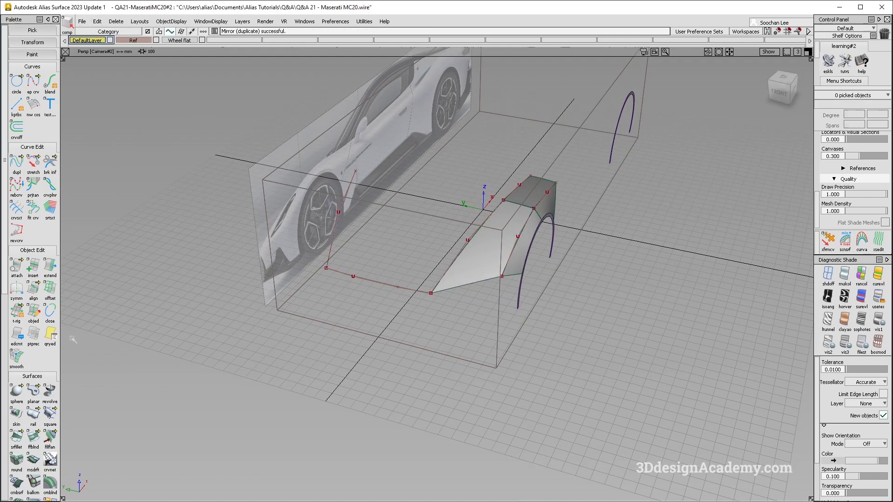
Step: Build a two-rail hood surface using the nose curve as generation curve and the inner fender curve and its mirror as rails
double_click(33, 415)
click(373, 282)
click(332, 238)
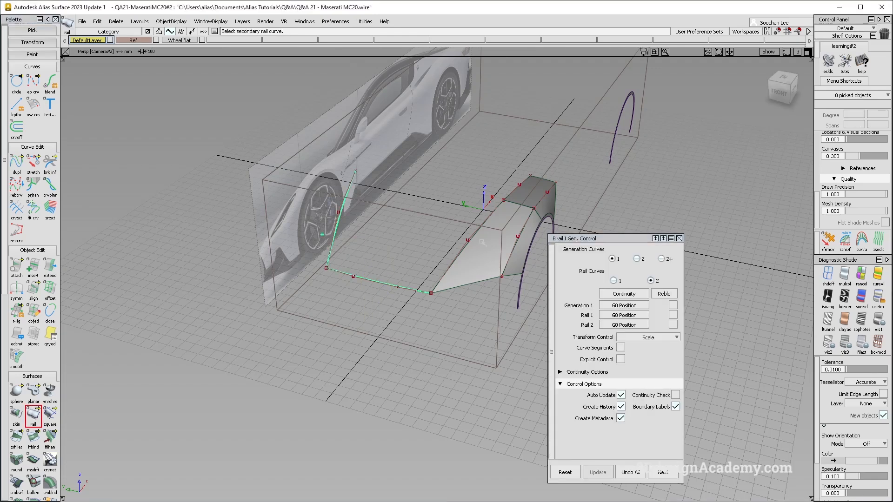
click(463, 249)
click(477, 255)
alt+shift+drag(433, 243, 442, 297)
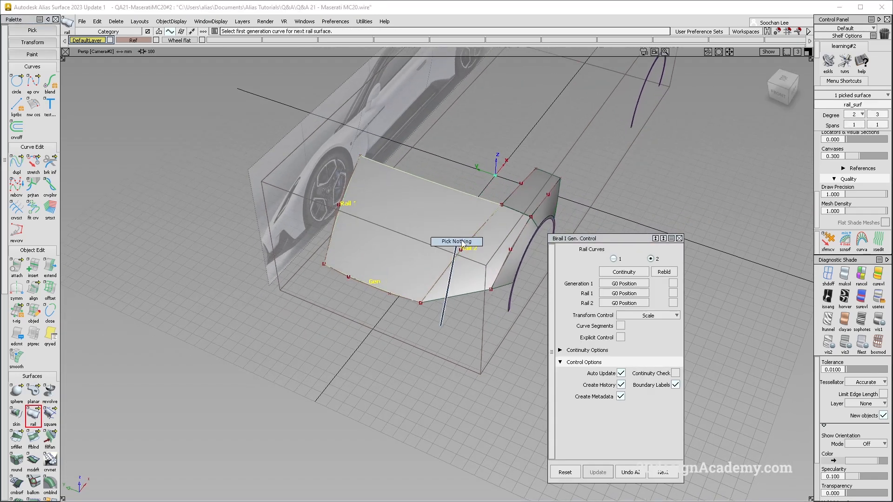
key(space)
Step: Apply the Showroom reflection diagnostic shade to examine the hood and fender surfaces
alt+shift+drag(482, 269, 437, 291)
alt+shift+right_drag(437, 290, 454, 298)
alt+shift+middle_drag(342, 251, 518, 260)
click(878, 298)
mouse_move(396, 290)
alt+shift+mouse_down()
mouse_move(335, 248)
mouse_move(350, 268)
mouse_move(397, 277)
alt+shift+mouse_up()
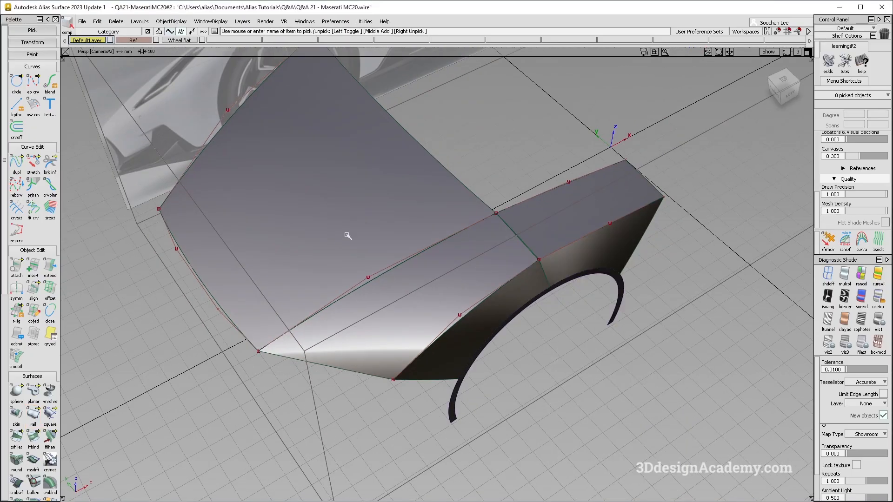
mouse_move(349, 236)
alt+shift+mouse_down()
mouse_move(358, 282)
mouse_move(348, 293)
mouse_move(448, 235)
alt+shift+mouse_up()
Step: Duplicate the hood surface's rear edge as a separate curve and make that curve symmetric about the centre plane
ctrl+shift+right_drag(451, 232, 351, 303)
ctrl+shift+drag(290, 344, 266, 193)
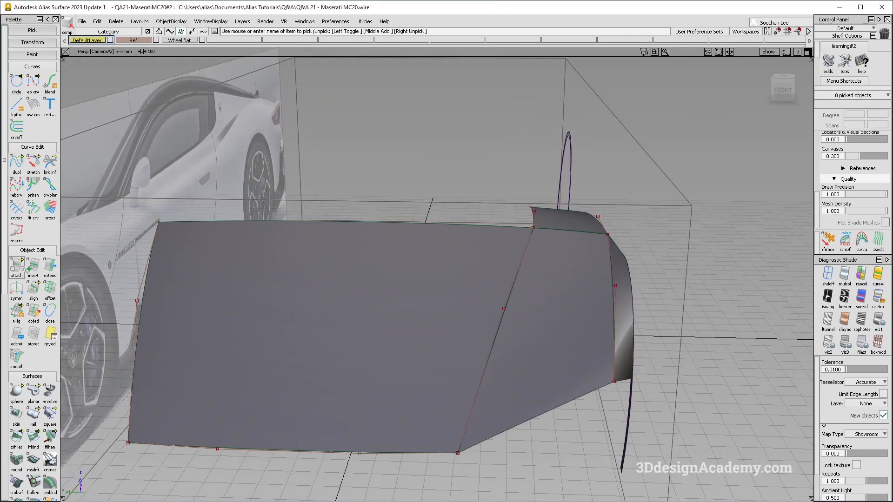
click(18, 163)
click(382, 223)
mouse_move(274, 292)
ctrl+shift+mouse_down()
mouse_move(252, 196)
mouse_move(285, 204)
ctrl+shift+mouse_up()
drag(261, 193, 437, 254)
ctrl+shift+drag(342, 287, 323, 191)
ctrl+shift+drag(323, 191, 376, 231)
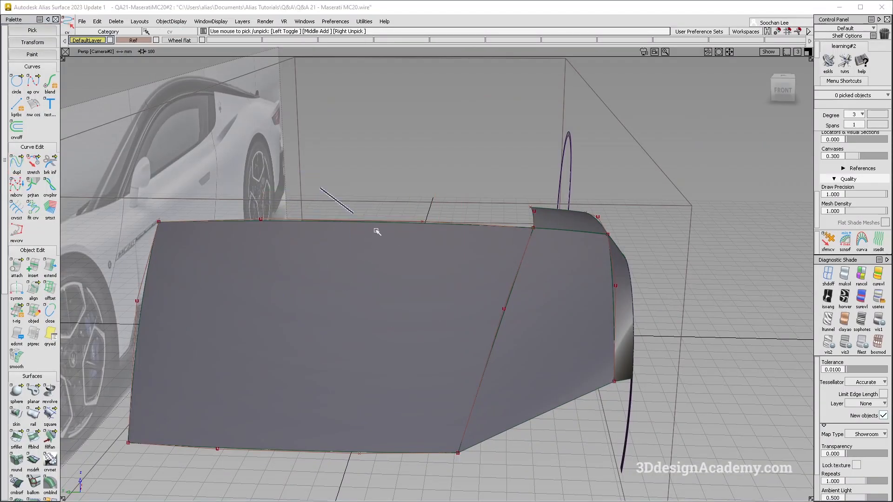
drag(183, 178, 390, 330)
click(16, 290)
Step: Adjust the height of the hood rear curve's middle control vertices in the back view to give it a gentle crown
ctrl+shift+drag(373, 301, 408, 230)
drag(364, 200, 455, 253)
ctrl+shift+middle_drag(422, 278, 426, 259)
right_drag(435, 236, 434, 244)
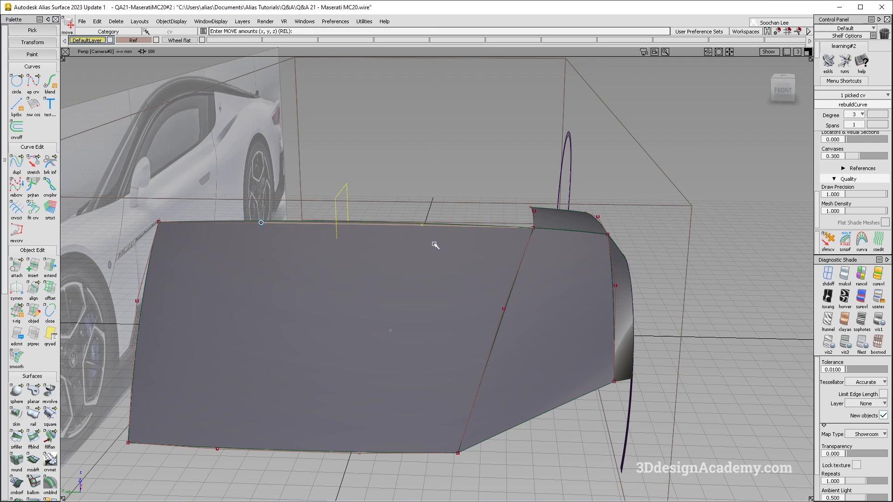
key(F6)
key(F7)
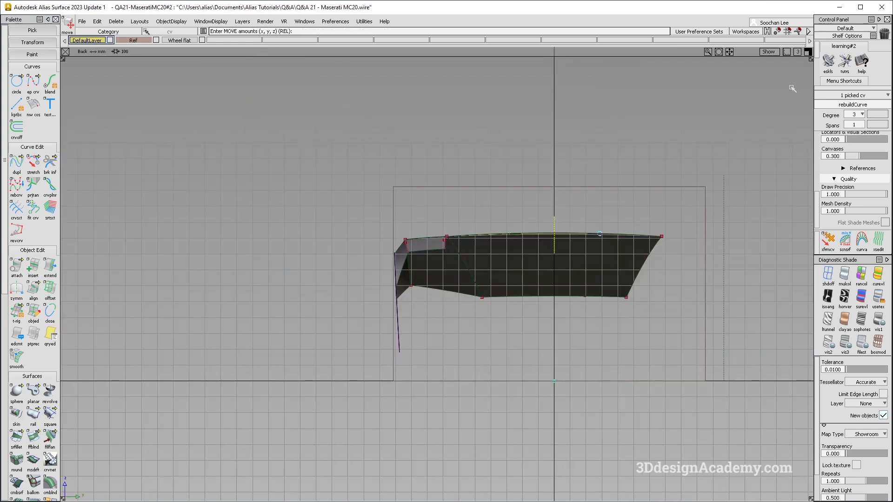
alt+shift+right_drag(547, 231, 542, 222)
alt+shift+middle_drag(542, 221, 248, 307)
right_drag(412, 202, 411, 211)
key(F8)
Step: Delete the rail surface of the hood
mouse_move(423, 389)
ctrl+shift+mouse_down()
mouse_move(428, 265)
mouse_move(246, 319)
mouse_move(256, 315)
ctrl+shift+mouse_up()
click(349, 293)
key(Delete)
Step: Build a Square surface for the hood from the mirrored fender curve, nose curve, inner fender curve and hood rear curve
click(50, 414)
click(352, 271)
click(377, 310)
click(490, 221)
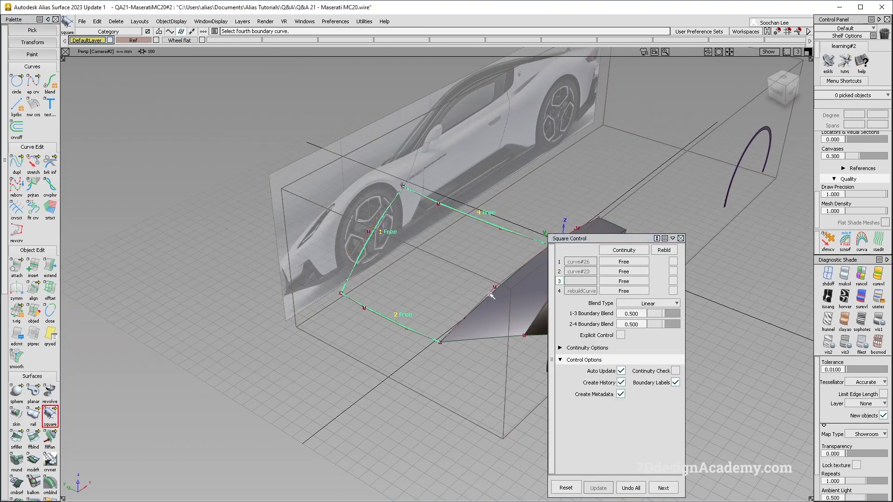
click(491, 297)
click(507, 301)
Step: Examine the new hood surface and its transition to the fender from several angles
alt+shift+drag(465, 298, 363, 284)
alt+shift+drag(433, 291, 433, 394)
alt+shift+click(478, 339)
alt+shift+drag(497, 329, 384, 288)
alt+shift+drag(334, 319, 380, 301)
key(alt+m)
mouse_move(389, 270)
alt+shift+right_down()
mouse_move(432, 268)
mouse_move(384, 262)
alt+shift+right_up()
ctrl+shift+drag(341, 304, 355, 243)
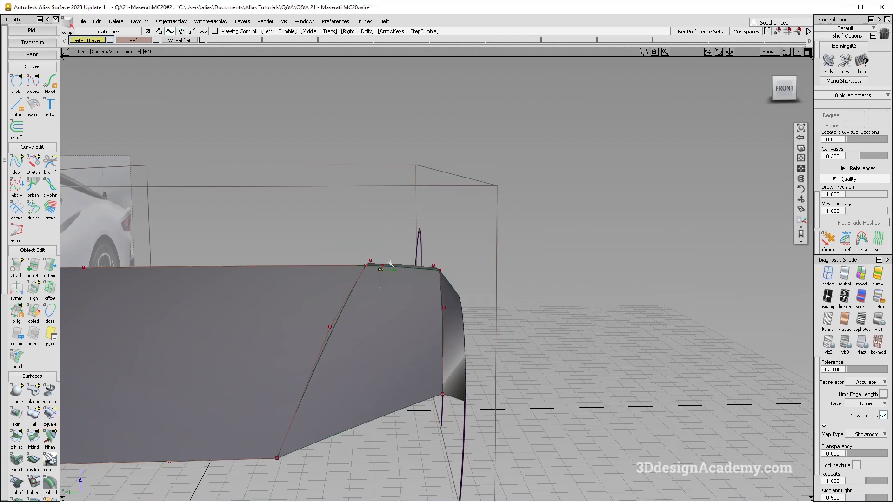
Step: Stretch the rear end of the inner front fender curve slightly in height near the hood's rear corner
alt+shift+drag(405, 261, 355, 270)
ctrl+shift+drag(314, 340, 304, 182)
click(33, 163)
click(356, 279)
mouse_move(265, 305)
ctrl+shift+mouse_down()
mouse_move(356, 287)
mouse_move(355, 276)
ctrl+shift+mouse_up()
click(33, 165)
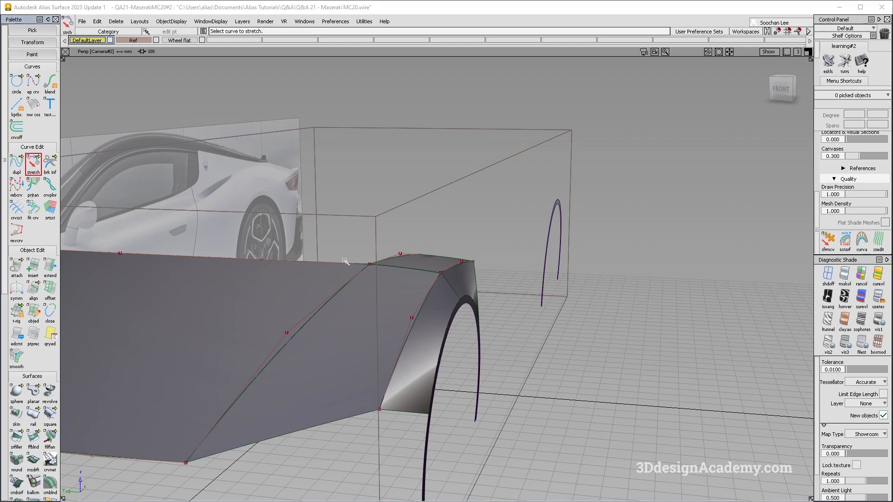
click(356, 278)
right_drag(357, 280, 361, 288)
alt+shift+drag(408, 285, 423, 308)
Step: Move the inner rear fender curve so its front end snaps to the end of the inner front fender curve
ctrl+shift+drag(433, 250, 461, 283)
click(421, 260)
ctrl+shift+middle_drag(411, 260, 449, 239)
alt+shift+right_drag(395, 265, 458, 260)
alt+shift+drag(458, 260, 321, 243)
ctrl+shift+drag(390, 275, 394, 219)
ctrl+shift+middle_drag(399, 185, 399, 184)
ctrl+click(389, 208)
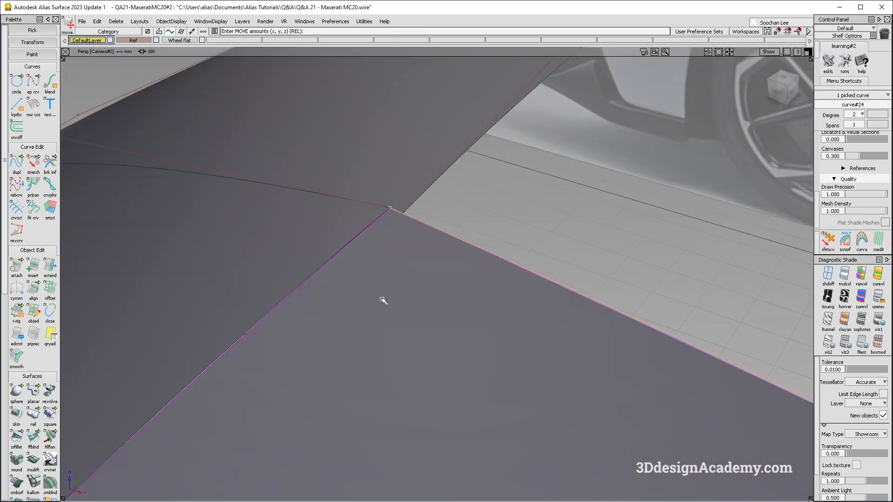
ctrl+shift+drag(346, 293, 345, 156)
click(32, 161)
click(411, 209)
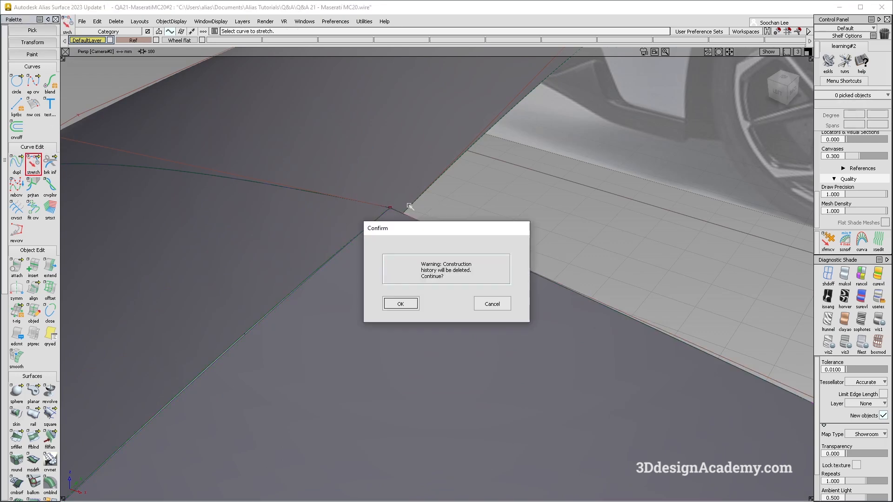
click(492, 303)
Step: Snap the end control vertex of the hood's rear curve to the corner where the fender curves meet
ctrl+shift+middle_drag(404, 299, 386, 222)
click(389, 209)
ctrl+shift+drag(394, 192, 400, 252)
alt+shift+right_drag(494, 173, 465, 180)
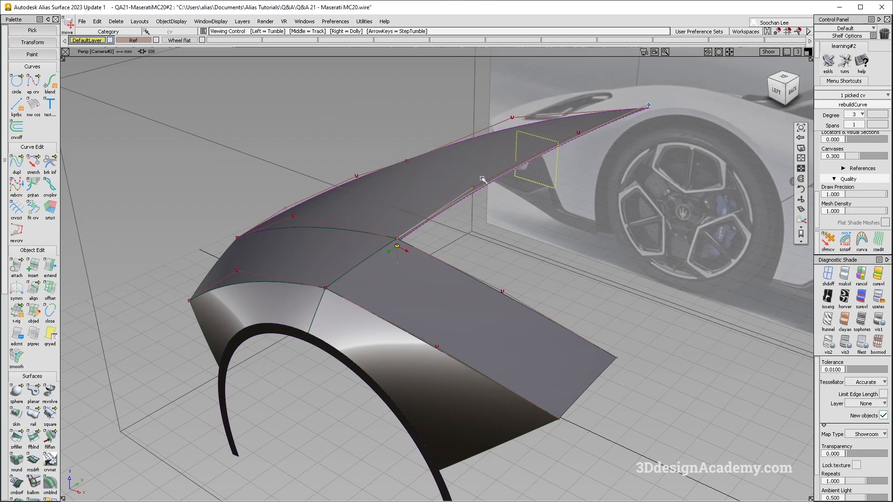
alt+shift+drag(465, 180, 564, 178)
ctrl+shift+drag(426, 266, 348, 307)
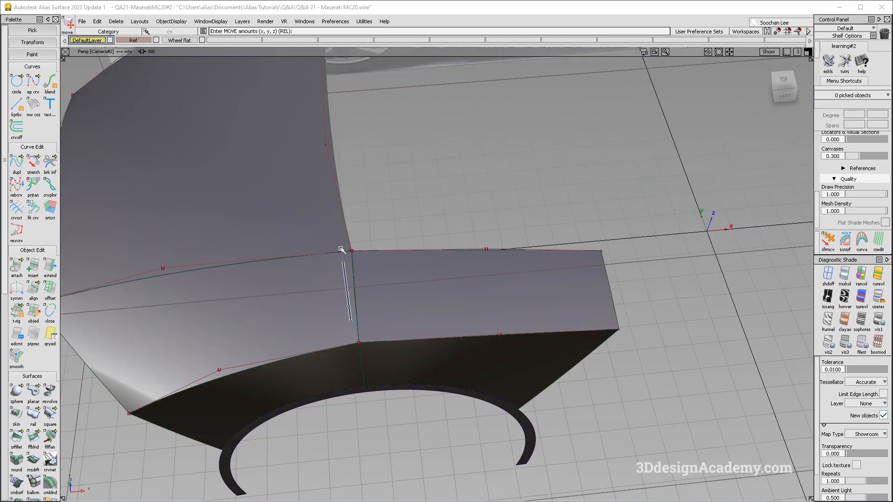
Step: Stretch the rear end of the mirrored fender curve to match the hood's rear corner
click(34, 164)
click(344, 255)
mouse_move(364, 259)
alt+shift+mouse_down()
mouse_move(289, 295)
mouse_move(366, 243)
alt+shift+mouse_up()
click(155, 143)
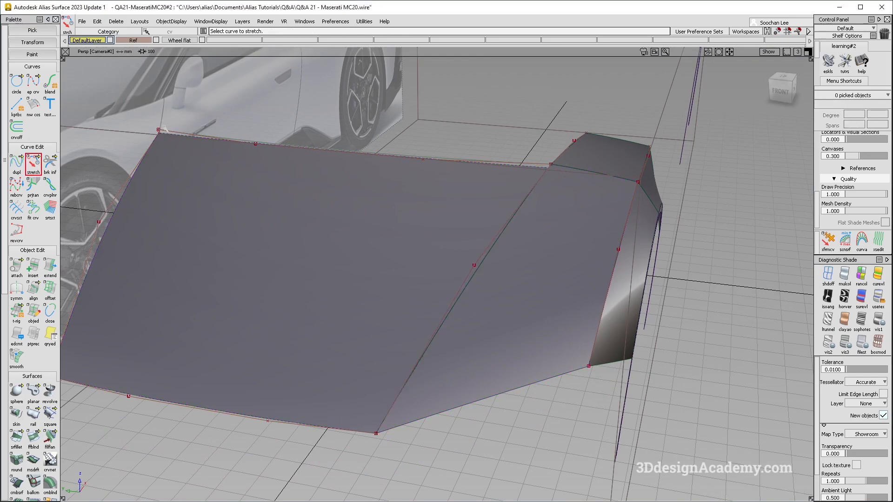
drag(156, 110, 158, 114)
Step: Select the hood rear curve's middle control vertices and shift them rearward in the top view
alt+shift+drag(470, 219, 493, 217)
key(alt+shift+m)
alt+shift+drag(516, 189, 449, 174)
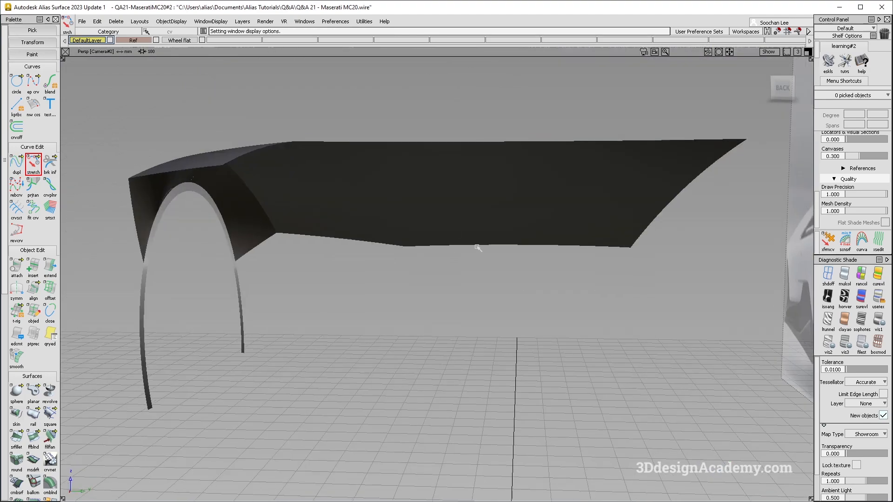
ctrl+shift+drag(373, 139, 392, 130)
drag(393, 130, 433, 151)
alt+shift+drag(433, 151, 630, 144)
alt+shift+drag(341, 152, 407, 216)
key(F5)
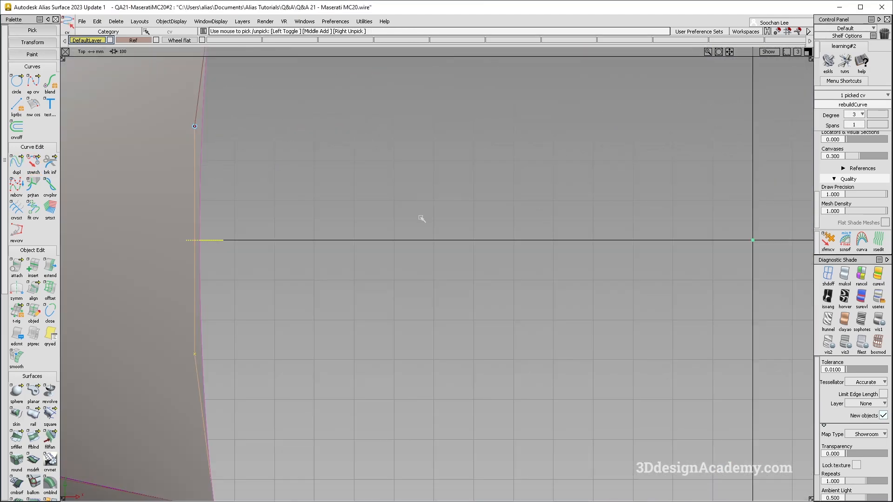
alt+shift+middle_drag(216, 345, 295, 189)
ctrl+shift+middle_drag(313, 305, 307, 265)
middle_drag(279, 226, 419, 238)
Step: Fine-tune the height of the hood rear curve's middle control vertices in the back view, checking the surface highlight
key(F8)
key(F7)
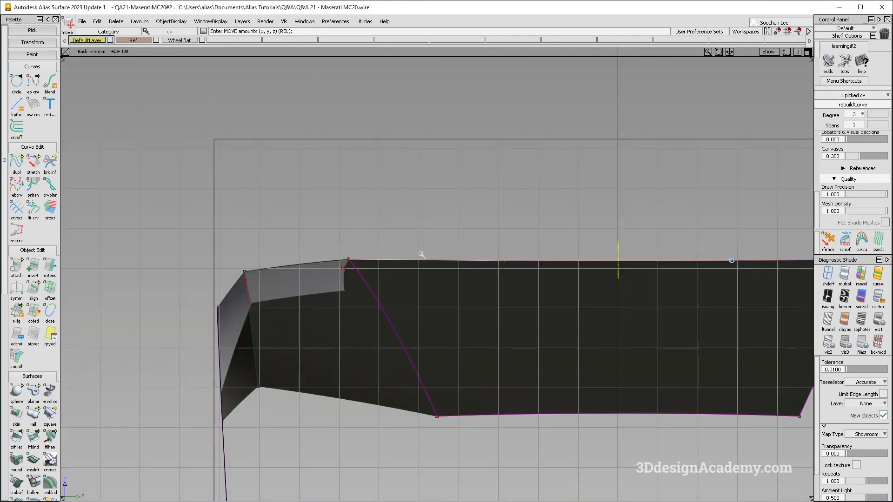
alt+shift+right_drag(392, 273, 526, 296)
right_drag(559, 323, 562, 322)
key(F8)
alt+shift+drag(439, 294, 369, 311)
alt+shift+drag(470, 247, 402, 241)
alt+shift+right_drag(402, 241, 354, 235)
alt+shift+middle_drag(418, 231, 527, 241)
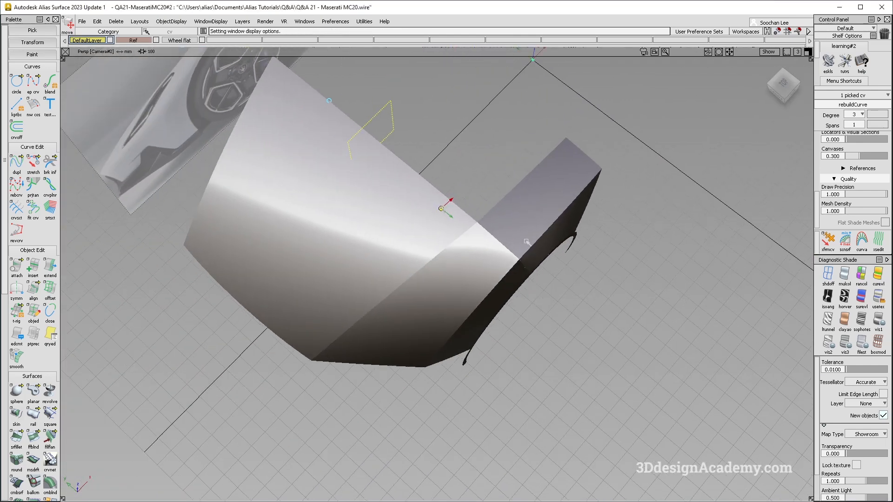
key(F7)
right_drag(509, 326, 529, 327)
key(F8)
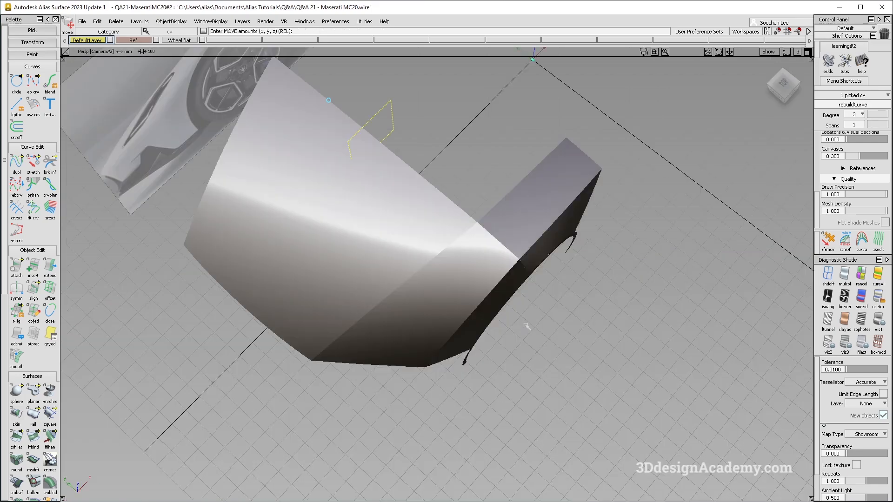
alt+shift+drag(455, 315, 436, 319)
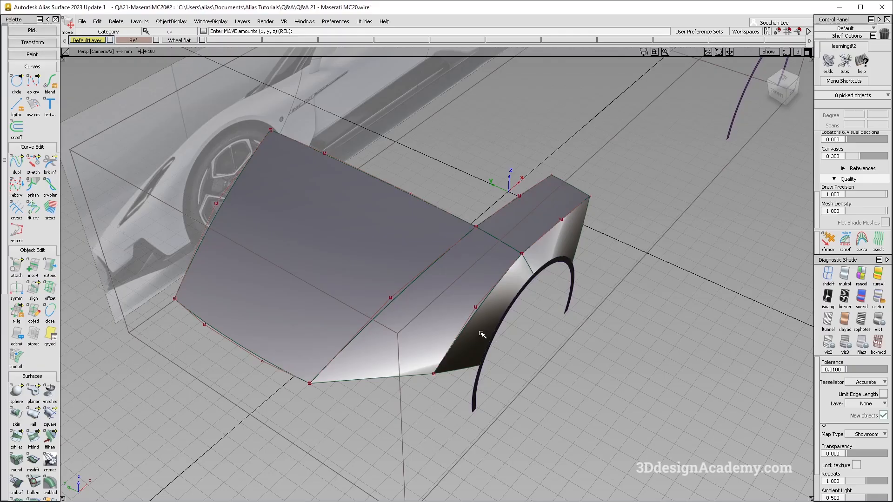
Step: Draw an edit point curve straight down from the front lower corner of the outer fender curve
alt+shift+drag(544, 399, 570, 409)
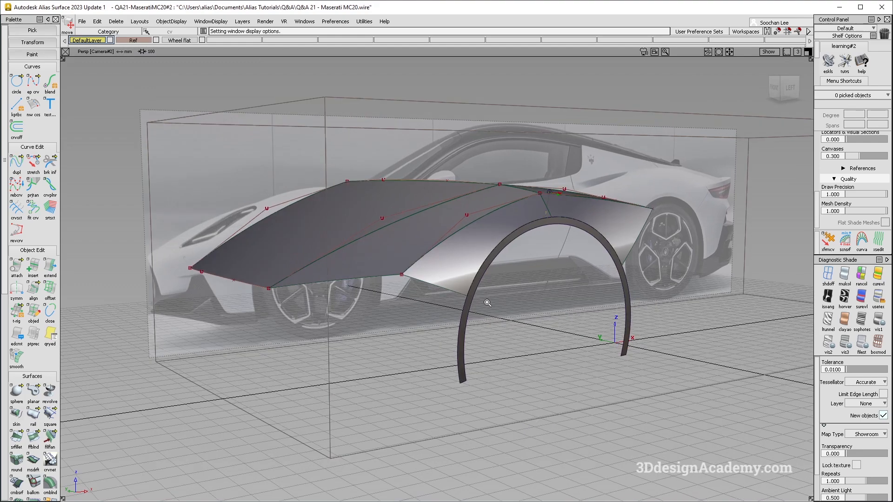
alt+shift+right_drag(487, 303, 418, 403)
alt+shift+middle_drag(419, 403, 498, 286)
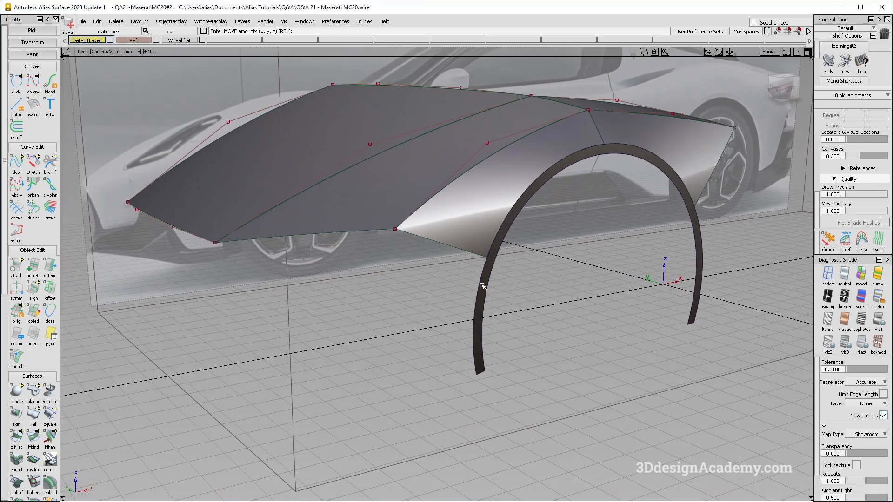
alt+shift+drag(451, 286, 451, 301)
click(34, 82)
ctrl+alt+click(398, 241)
drag(417, 358, 419, 385)
Step: Turn off the diagnostic shading and stretch the new curve's lower end rearward to the bumper's bottom edge in the side view
key(F6)
click(827, 275)
alt+shift+middle_drag(200, 465, 455, 229)
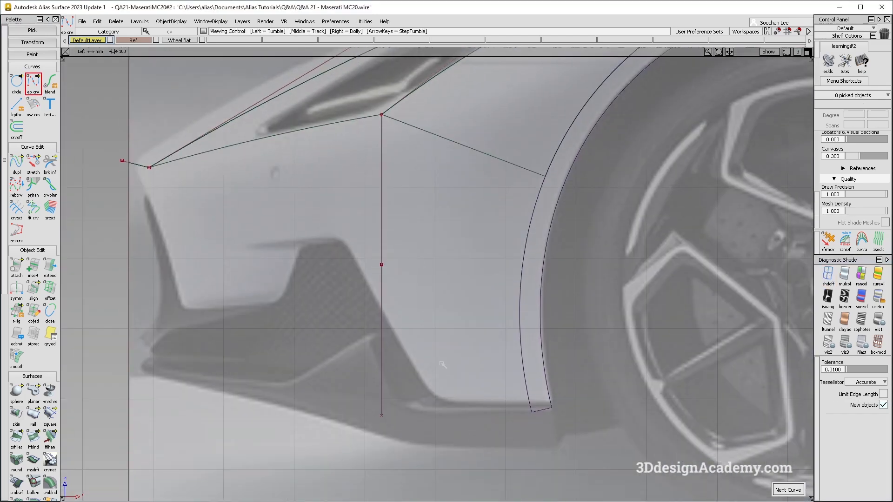
alt+shift+middle_drag(441, 363, 387, 373)
click(33, 163)
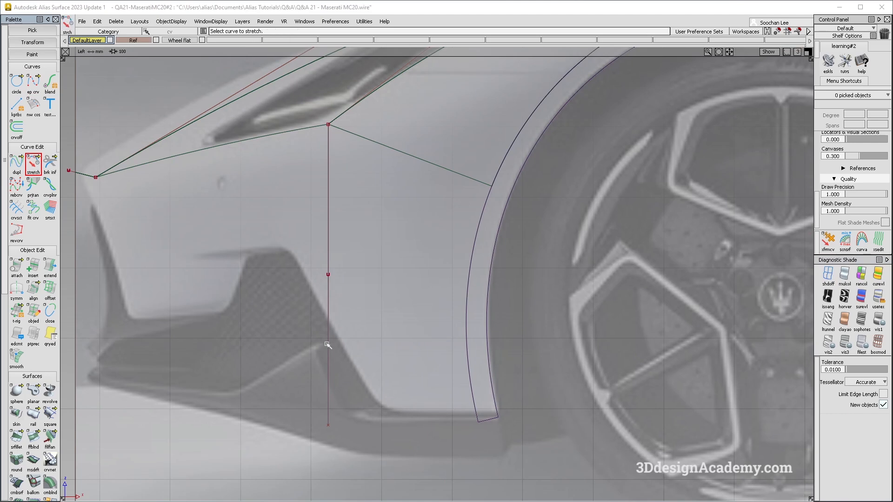
click(328, 359)
drag(355, 360, 411, 348)
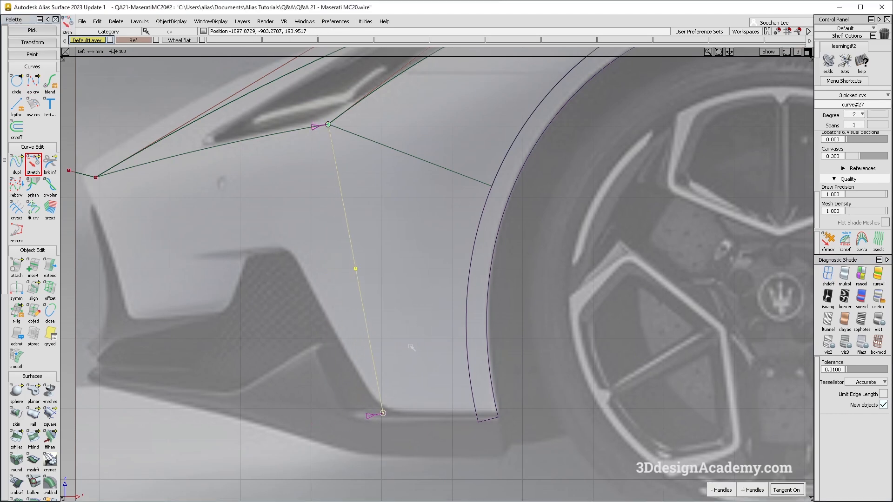
Step: Pick the middle control vertex of the new bumper curve and shift it slightly sideways in the perspective view
ctrl+shift+drag(384, 375, 390, 253)
drag(335, 227, 405, 290)
key(F8)
alt+shift+drag(459, 305, 568, 272)
ctrl+shift+right_drag(598, 319, 605, 282)
middle_drag(606, 282, 611, 283)
alt+shift+drag(611, 283, 283, 274)
Step: Build a two-rail surface between the bumper curve and the front wheel arch, using Curve Segments to limit the rails
click(33, 415)
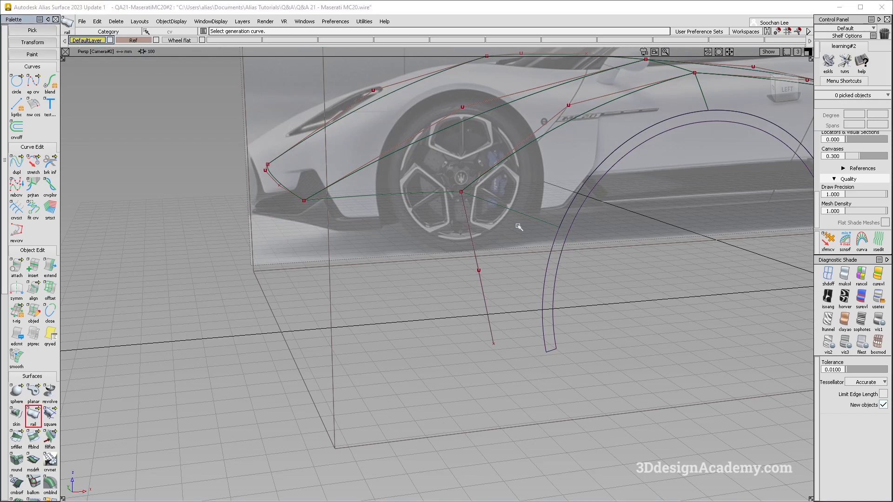
alt+shift+drag(518, 227, 511, 205)
alt+shift+middle_drag(519, 242, 424, 253)
click(442, 275)
alt+shift+drag(443, 275, 643, 294)
click(672, 293)
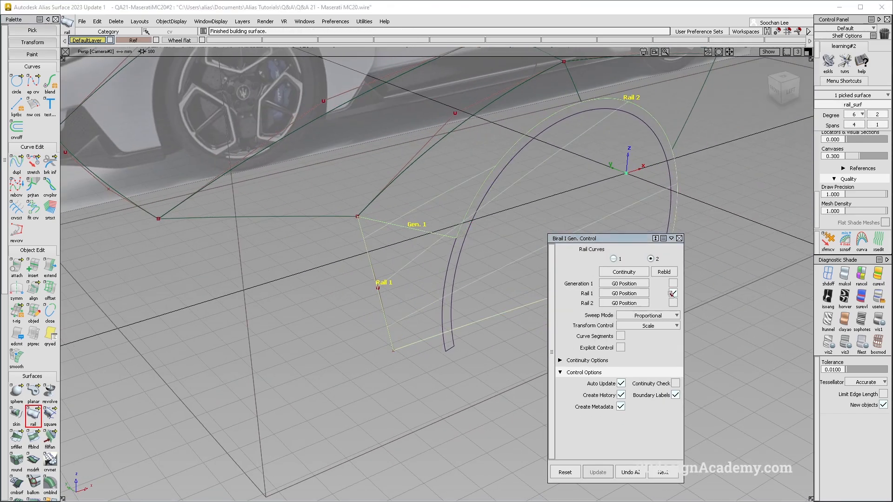
click(621, 337)
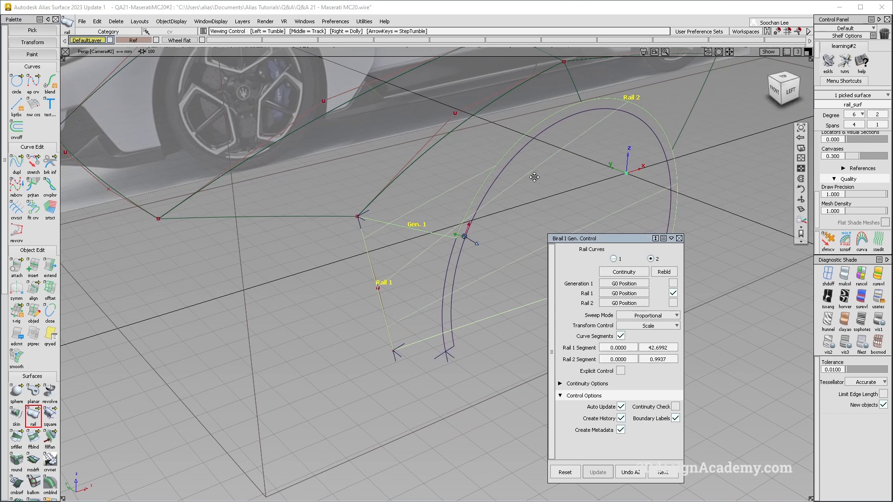
alt+shift+middle_drag(534, 175, 458, 160)
alt+shift+middle_drag(598, 219, 509, 216)
drag(525, 252, 488, 271)
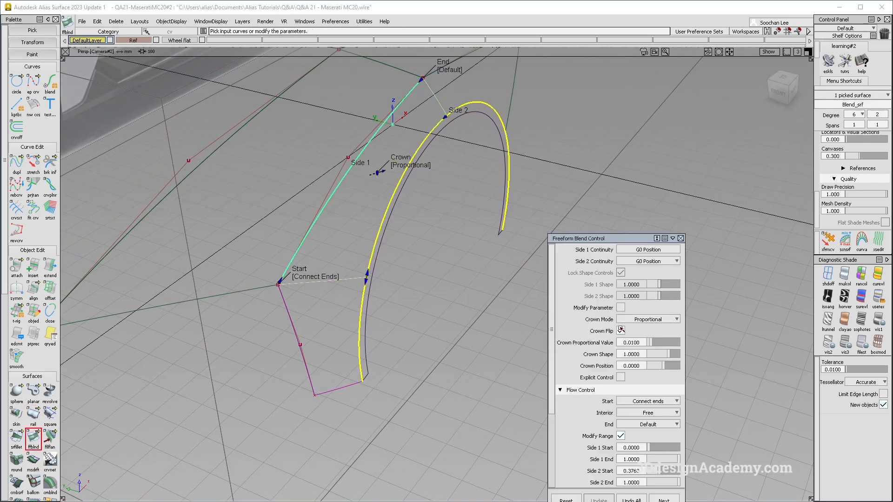
Step: Edit the freeform blend surface between the outer fender curve and the wheel arch, with Crown Flip enabled
alt+shift+drag(349, 276, 351, 288)
alt+shift+middle_drag(352, 367, 390, 349)
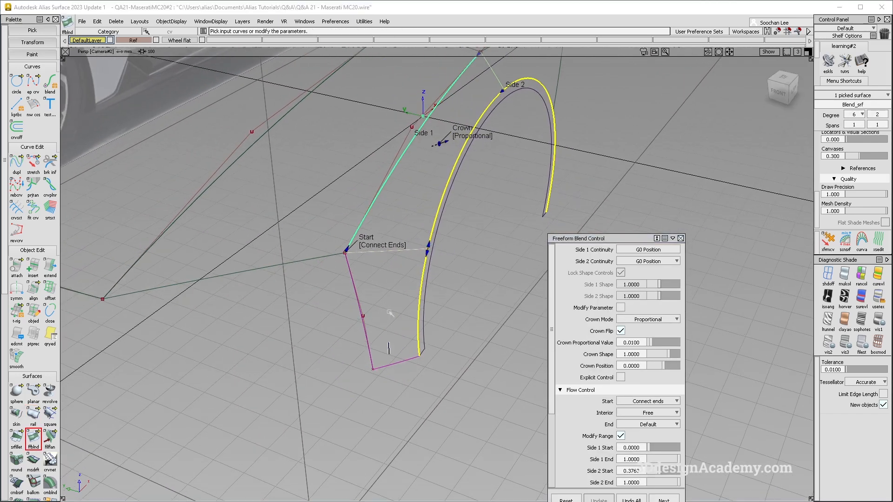
key(space)
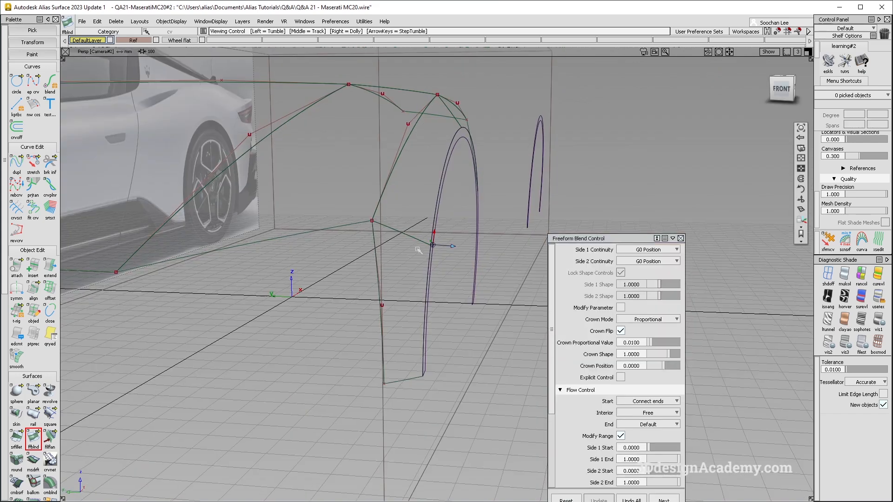
alt+shift+drag(417, 250, 355, 282)
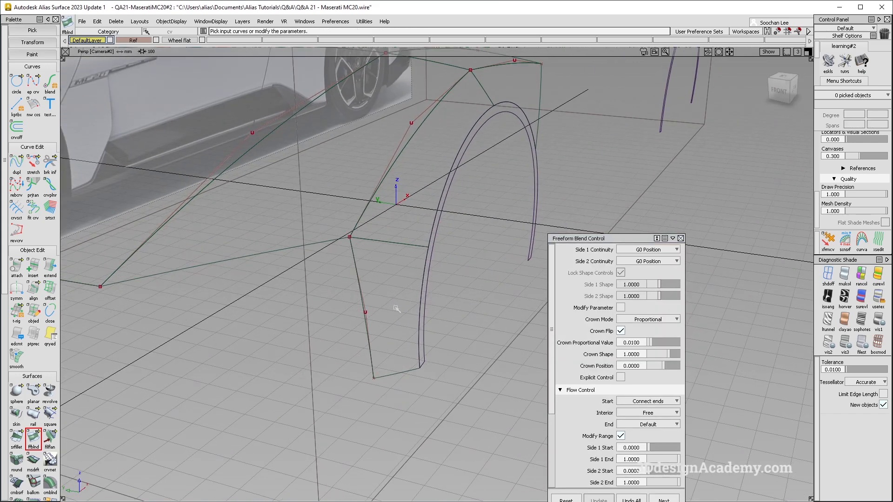
mouse_move(288, 303)
alt+shift+mouse_down()
mouse_move(306, 246)
mouse_move(294, 298)
alt+shift+mouse_up()
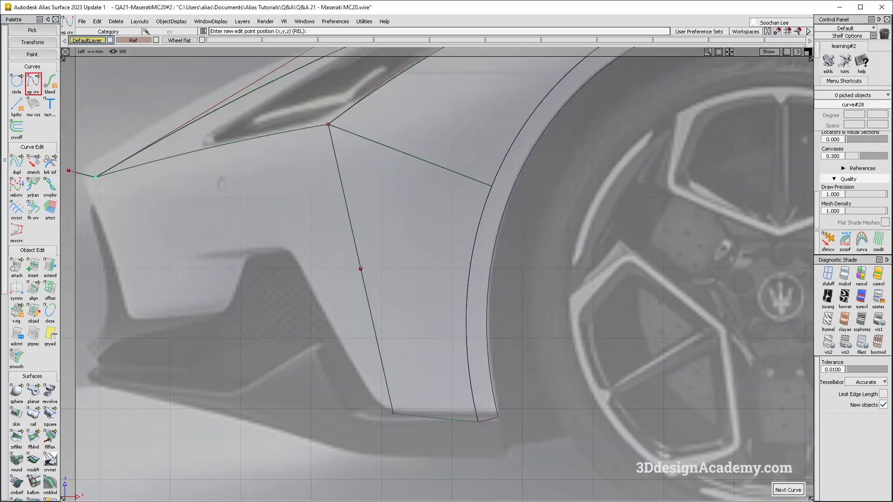
Step: Draw an edit point curve from the hood's front corner down the bumper's front edge and shift its middle control vertex about 5.3 mm in X
alt+shift+middle_drag(112, 300, 235, 310)
ctrl+shift+drag(254, 327, 265, 254)
click(238, 256)
middle_drag(264, 254, 265, 254)
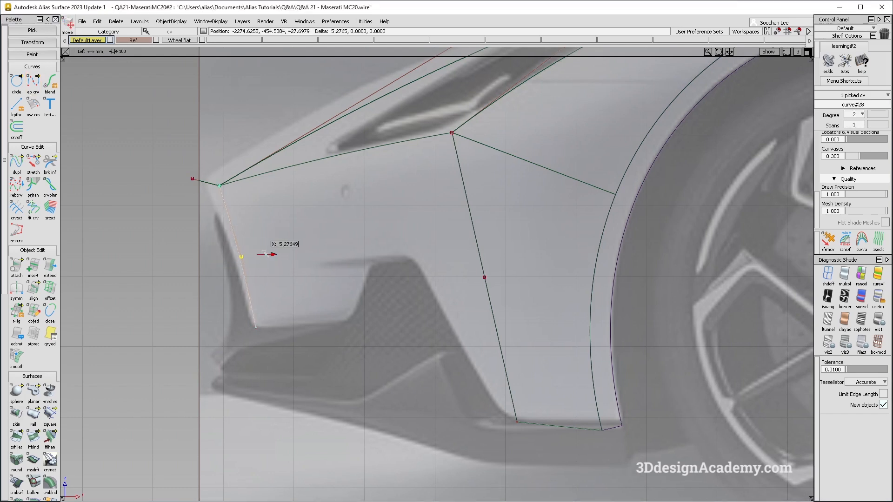
ctrl+shift+drag(272, 270, 362, 304)
key(F8)
alt+shift+drag(296, 266, 283, 270)
alt+shift+middle_drag(323, 283, 362, 298)
alt+shift+drag(363, 298, 448, 305)
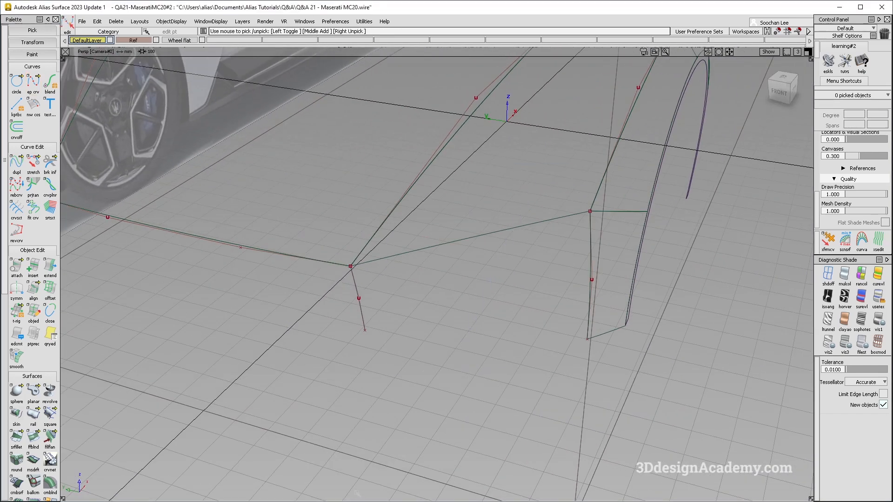
Step: Consult the MC20 reference photo and stretch the new front curve's lower end sideways, checking it in the side view
key(alt+Tab)
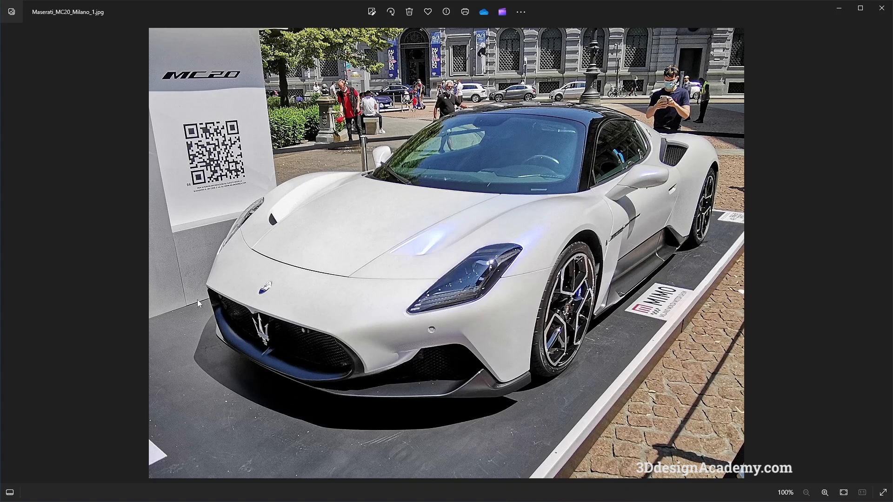
key(alt+Tab)
ctrl+shift+drag(335, 361, 281, 210)
click(33, 163)
drag(365, 327, 419, 364)
key(F6)
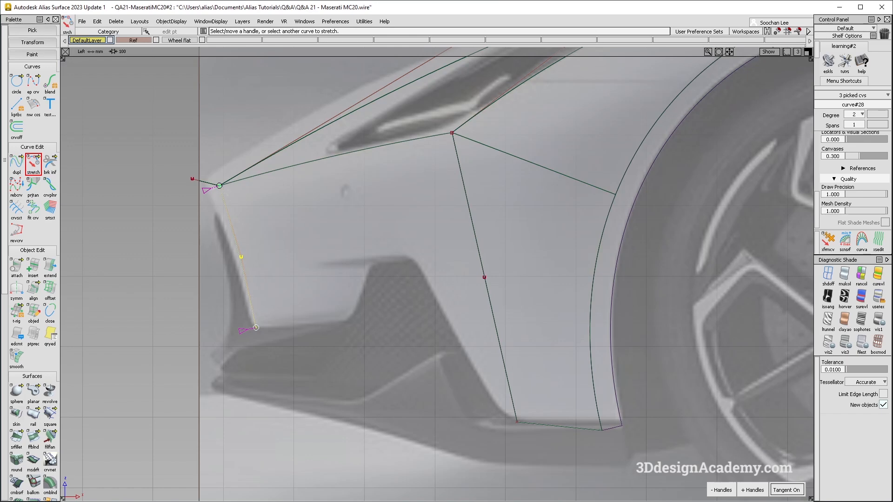
key(F8)
mouse_move(336, 285)
alt+shift+mouse_down()
mouse_move(355, 305)
mouse_move(325, 297)
alt+shift+mouse_up()
ctrl+shift+drag(200, 307, 199, 334)
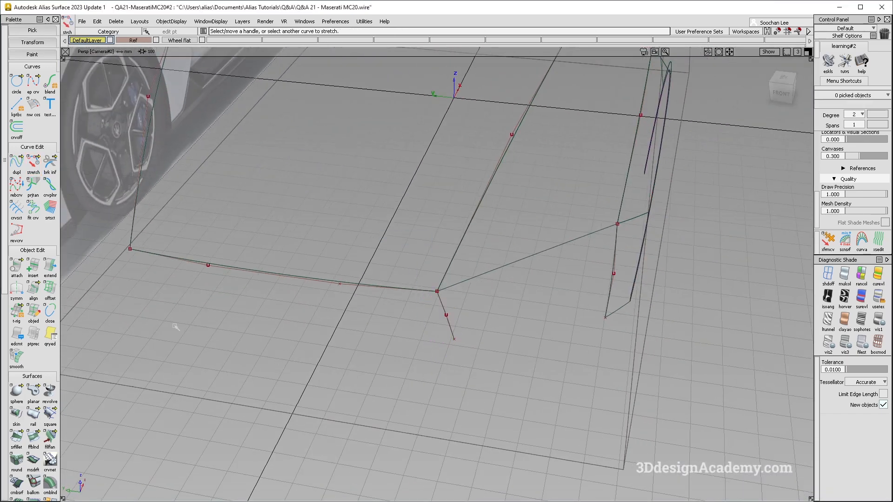
Step: Mirror the front curve to the opposite side of the hood and delete the mirrored copy
ctrl+shift+drag(335, 231, 420, 333)
click(449, 326)
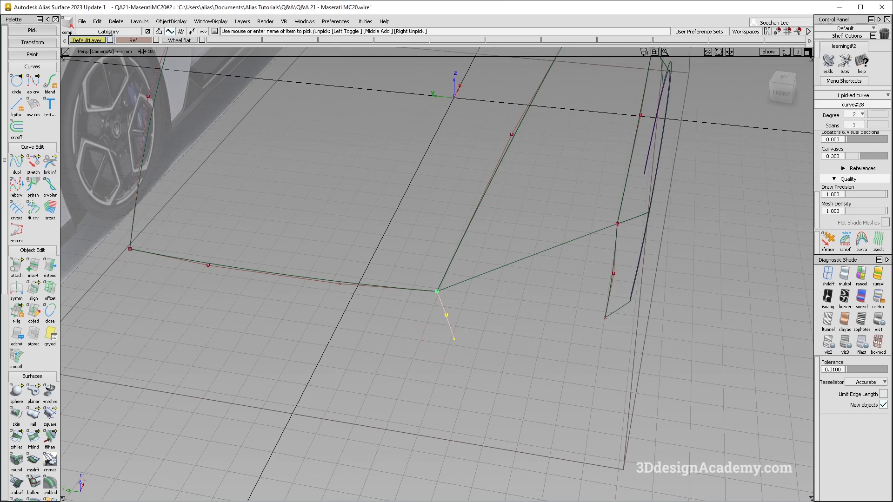
click(98, 21)
mouse_move(113, 100)
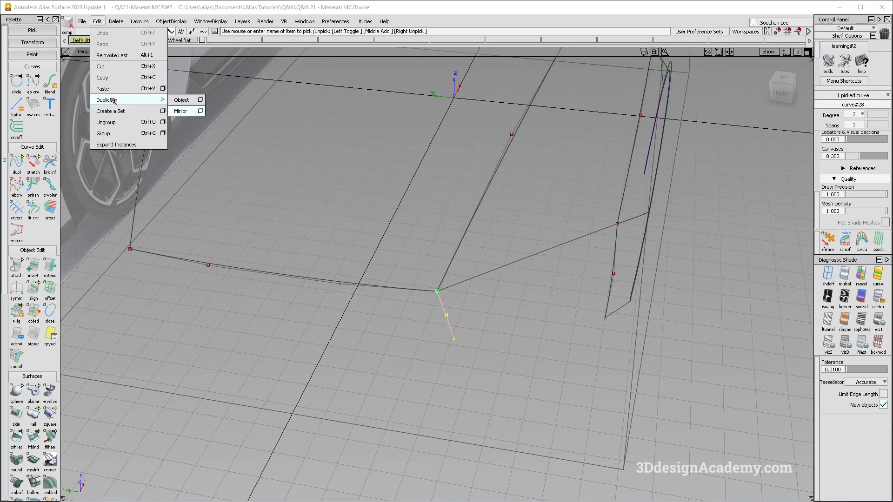
click(181, 111)
alt+shift+drag(215, 159, 176, 235)
drag(136, 257, 161, 272)
key(Delete)
Step: Create a new layer for the front curve and mirror it through the layer's symmetry
ctrl+shift+drag(443, 328, 468, 343)
click(444, 329)
ctrl+shift+drag(250, 88, 251, 60)
click(242, 21)
click(254, 34)
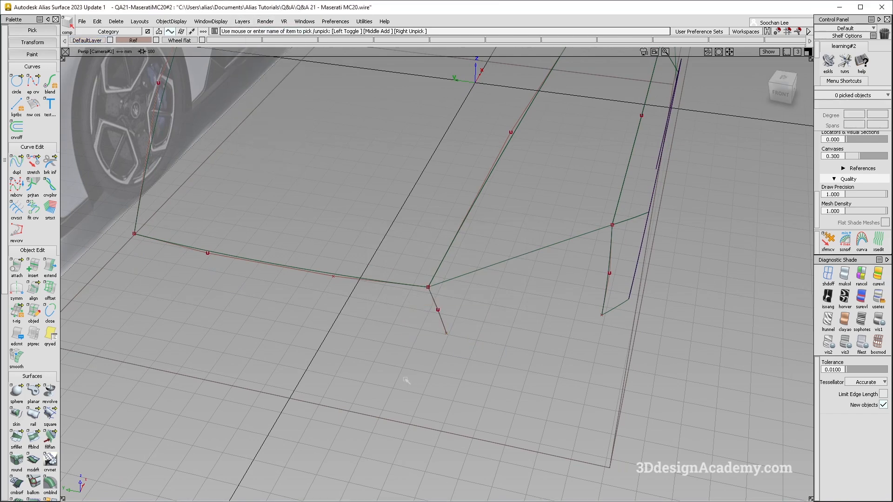
click(433, 300)
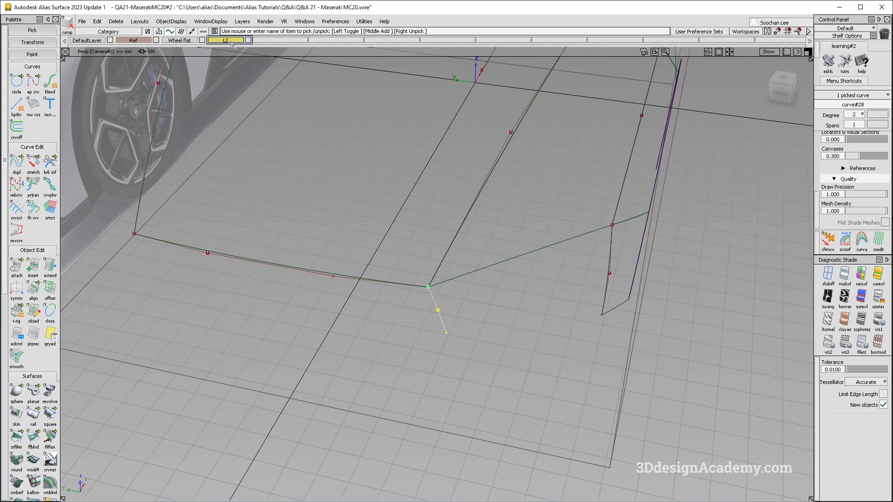
drag(229, 41, 234, 85)
Step: Build a two-rail surface from the hood's front edge along the front curve and its symmetric counterpart
ctrl+shift+drag(165, 308, 164, 325)
click(33, 414)
click(285, 269)
click(139, 259)
click(439, 316)
alt+shift+drag(455, 321, 372, 351)
click(398, 241)
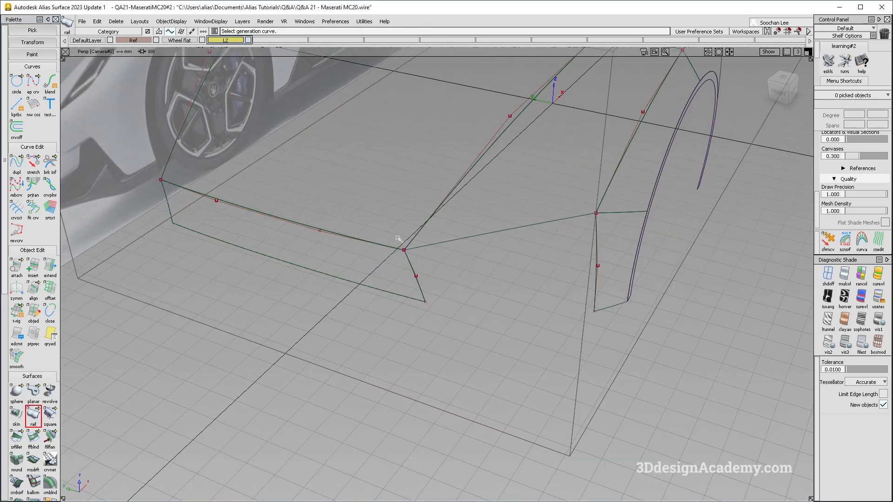
click(620, 335)
alt+shift+drag(442, 358, 377, 365)
click(364, 284)
mouse_move(363, 283)
alt+shift+mouse_down()
mouse_move(295, 253)
mouse_move(330, 259)
mouse_move(346, 278)
alt+shift+mouse_up()
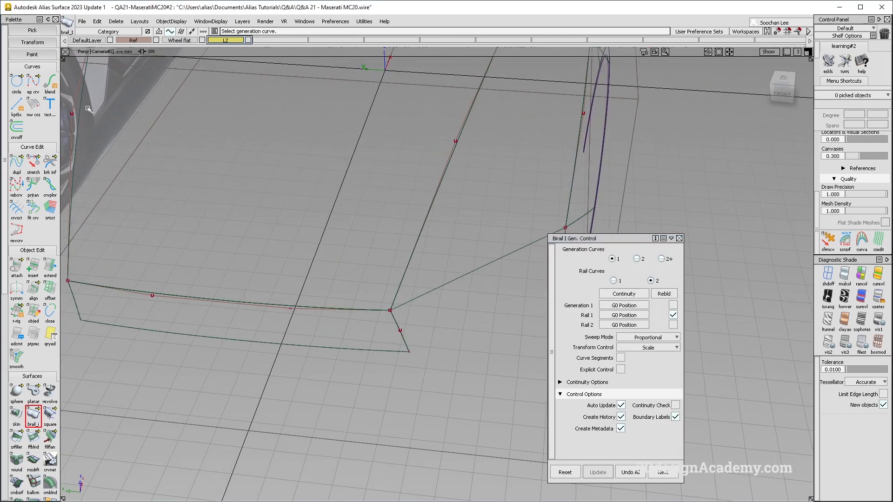
Step: Stretch the front curve's lower end slightly outward to refine the front bumper surface
click(30, 167)
click(407, 345)
middle_drag(427, 343, 439, 342)
alt+shift+drag(335, 296, 380, 292)
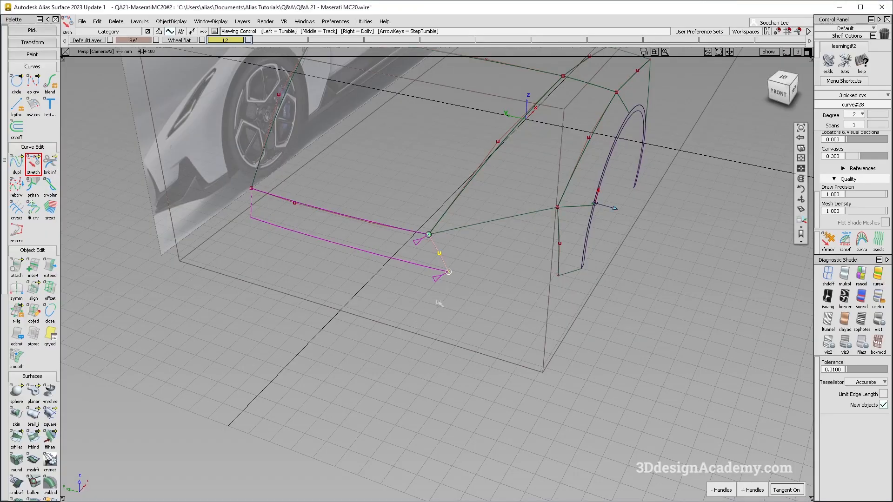
alt+shift+drag(419, 260, 476, 246)
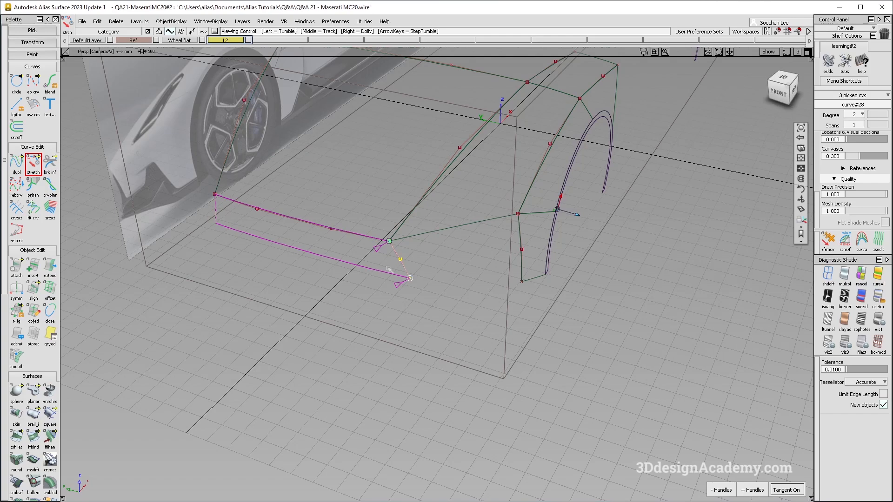
alt+shift+right_drag(353, 242, 371, 245)
alt+shift+right_drag(407, 335, 438, 274)
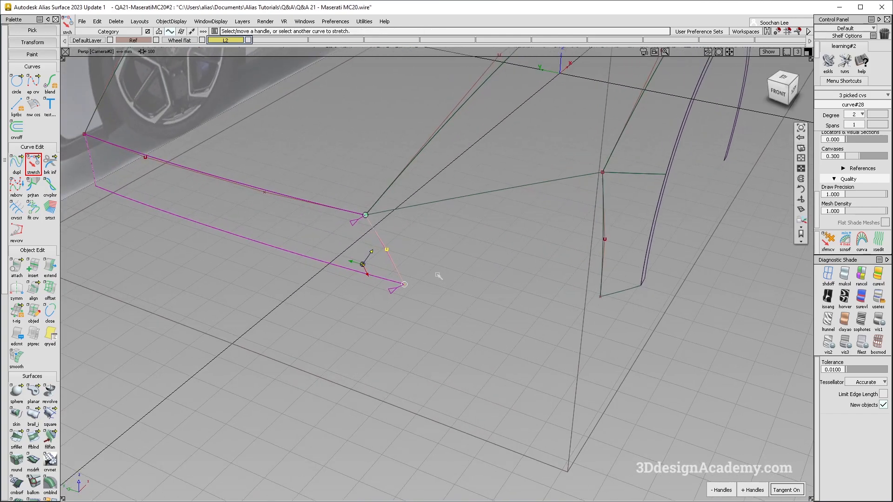
Step: Draw an edit point curve rearward from the front curve's lower end, placing its end in the top view
ctrl+shift+drag(331, 122, 331, 82)
click(37, 81)
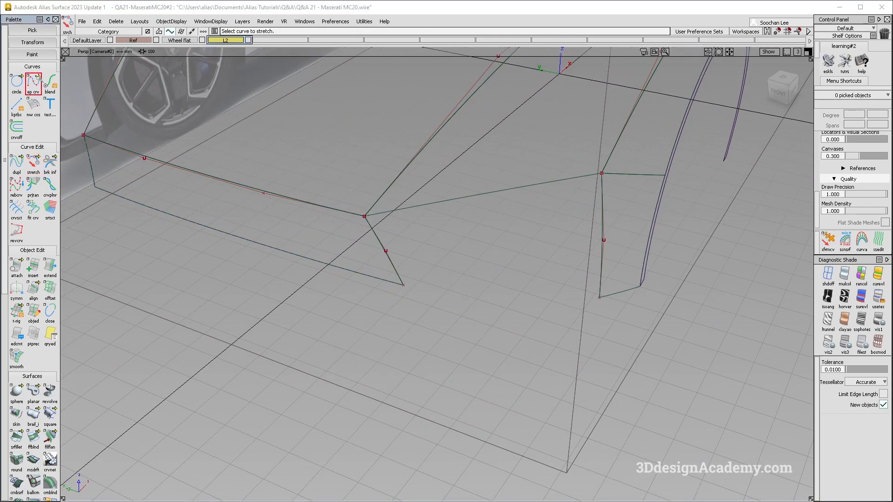
ctrl+alt+click(428, 286)
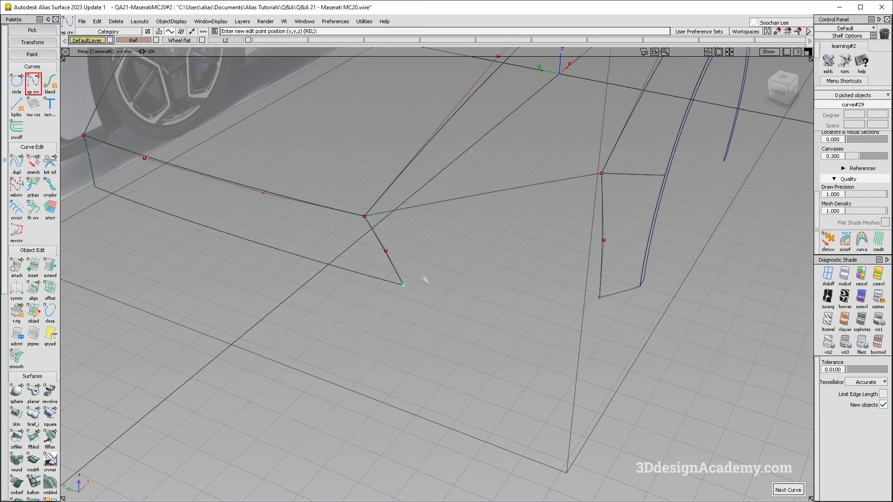
key(F5)
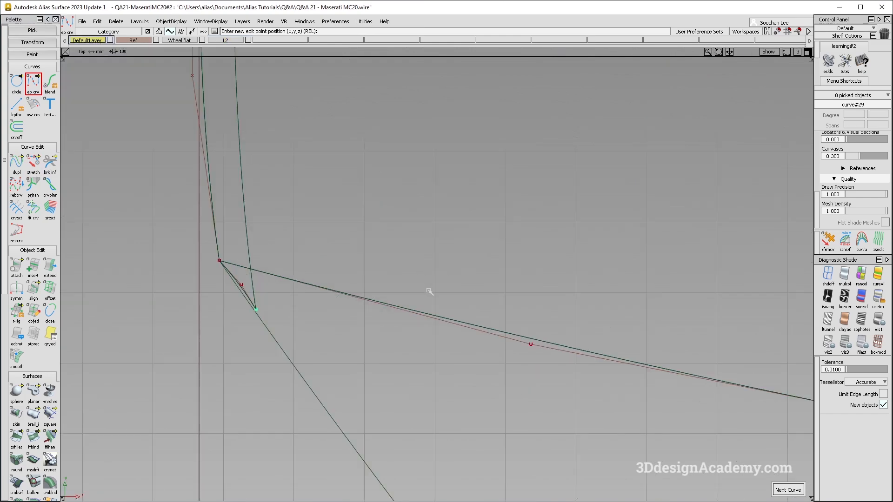
alt+shift+middle_drag(317, 312, 359, 263)
click(418, 355)
Step: Shift the middle control vertex of the new lower bumper curve slightly in the top view
mouse_move(372, 368)
ctrl+shift+mouse_down()
mouse_move(372, 306)
mouse_move(377, 322)
ctrl+shift+mouse_up()
ctrl+shift+middle_drag(392, 323, 393, 291)
drag(390, 298, 388, 301)
key(F8)
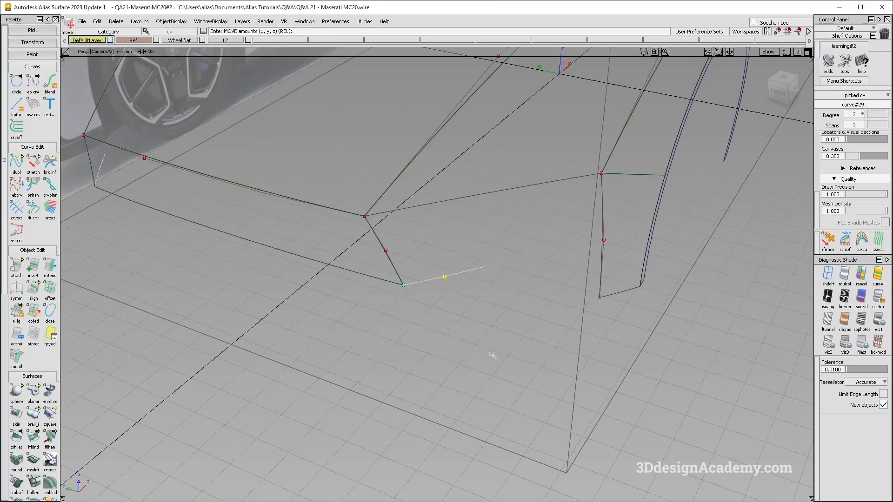
alt+shift+drag(363, 264, 385, 346)
ctrl+shift+drag(385, 346, 360, 200)
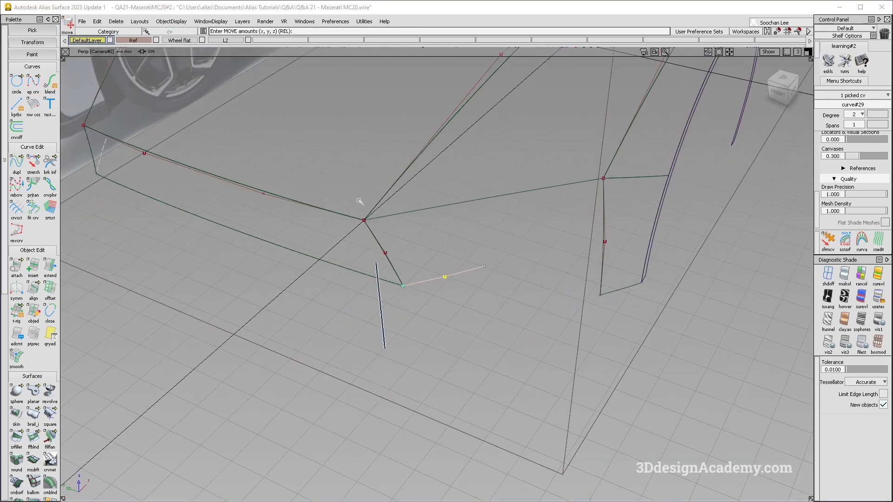
Step: Try to build a two-rail surface from the front curve along the hood's side edge and the new lower bumper curve
double_click(33, 415)
alt+shift+drag(403, 261, 416, 195)
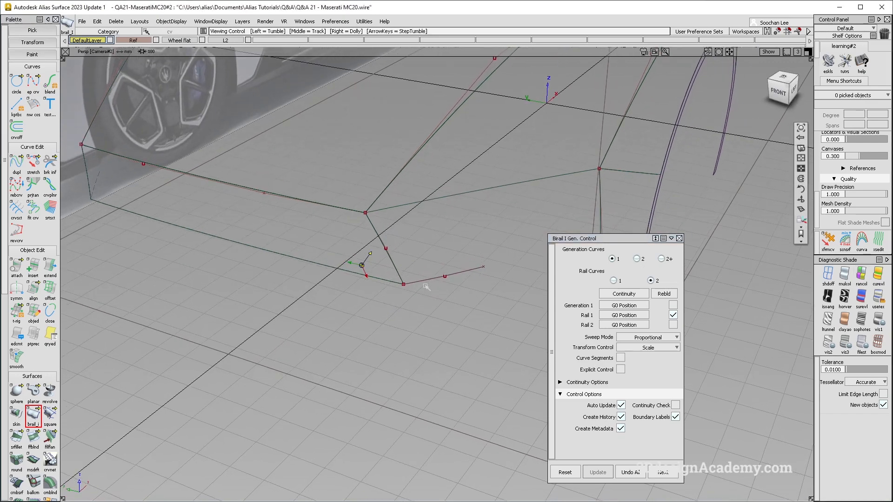
click(376, 189)
click(412, 208)
click(403, 261)
click(399, 262)
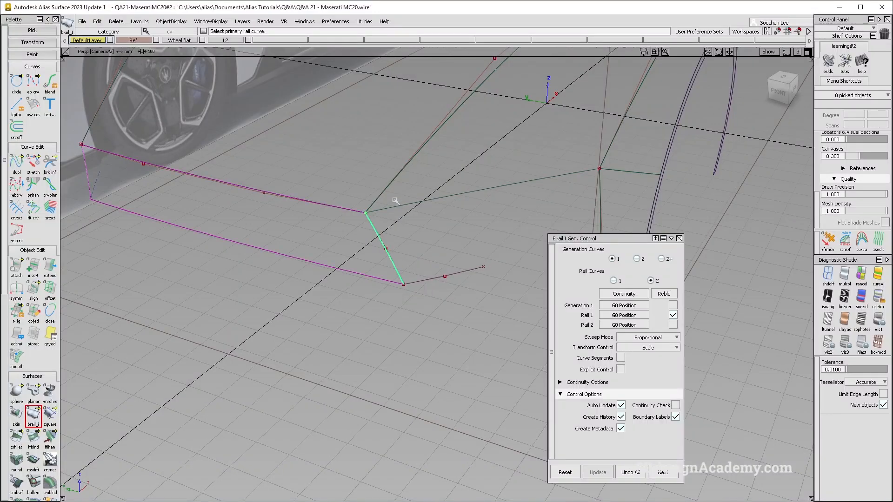
click(394, 202)
click(409, 194)
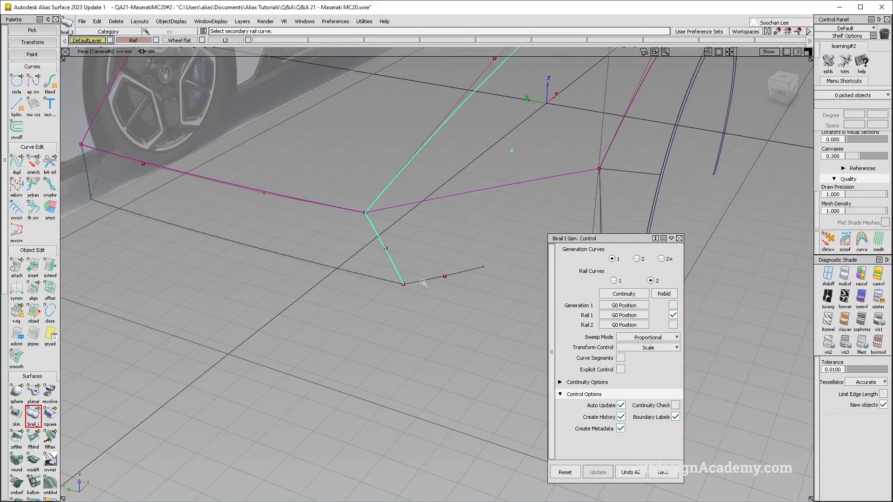
click(422, 283)
alt+shift+drag(417, 283, 401, 245)
scroll(444, 225, down, 3)
scroll(440, 218, up, 2)
key(Delete)
key(Return)
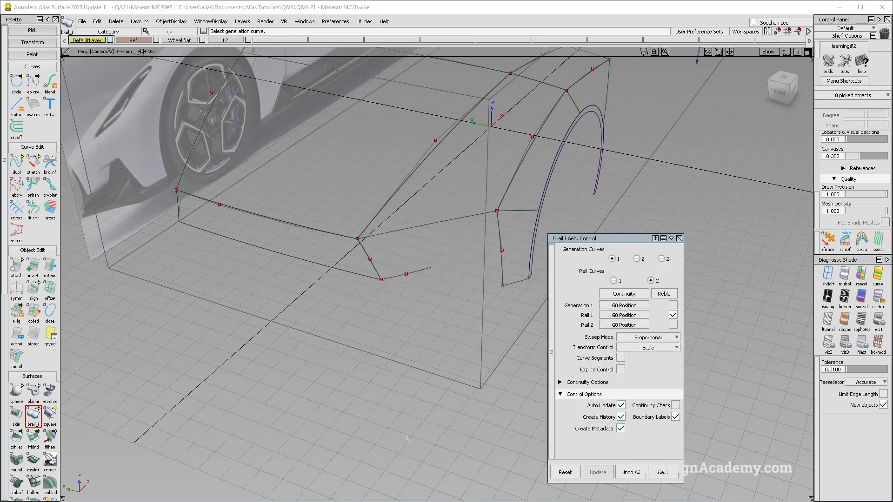
Step: Build a surface from the new lower bumper curve and the front curve using a single rail
scroll(404, 242, up, 5)
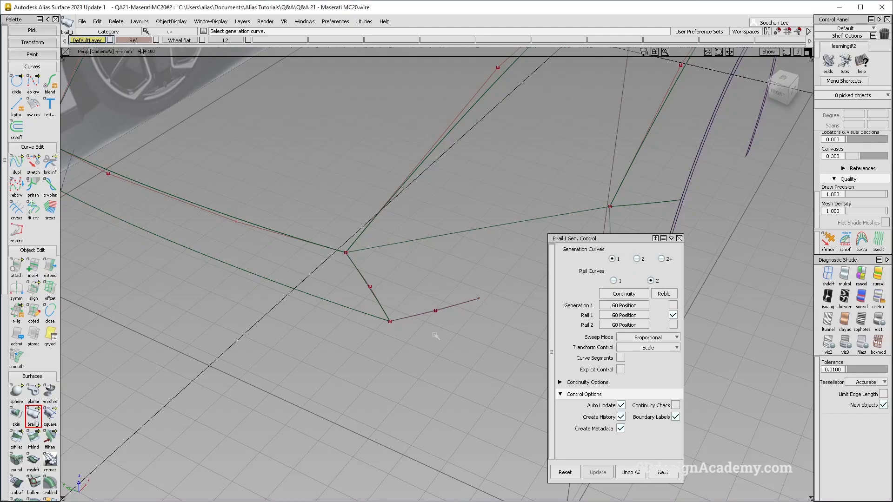
click(613, 280)
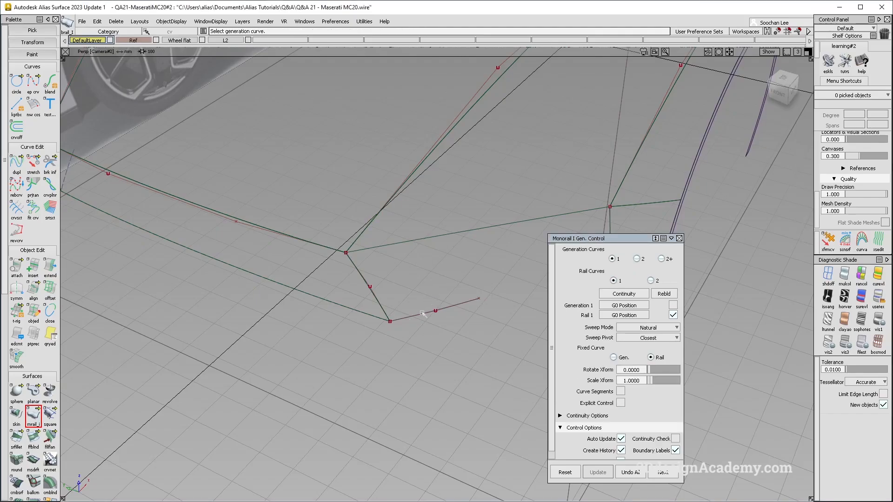
click(370, 293)
click(395, 295)
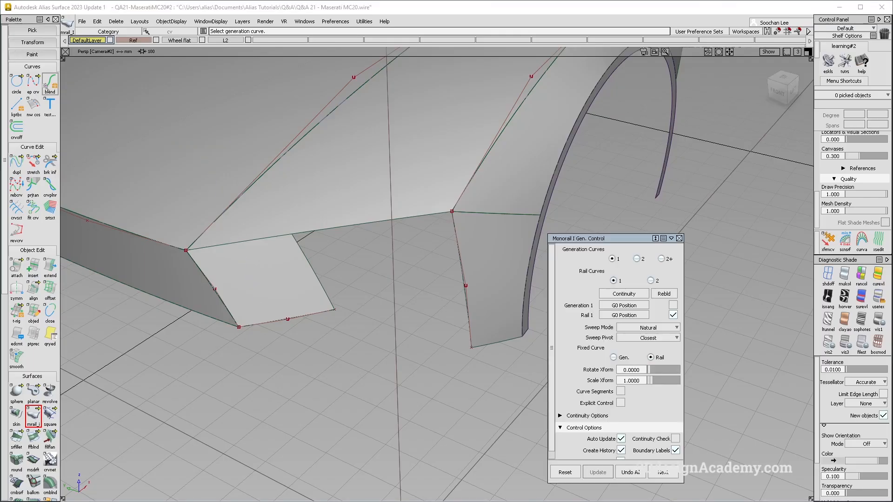
Step: Draw an edit point curve in the side view from the hood's front corner diagonally down and rearward across the bumper side
click(33, 83)
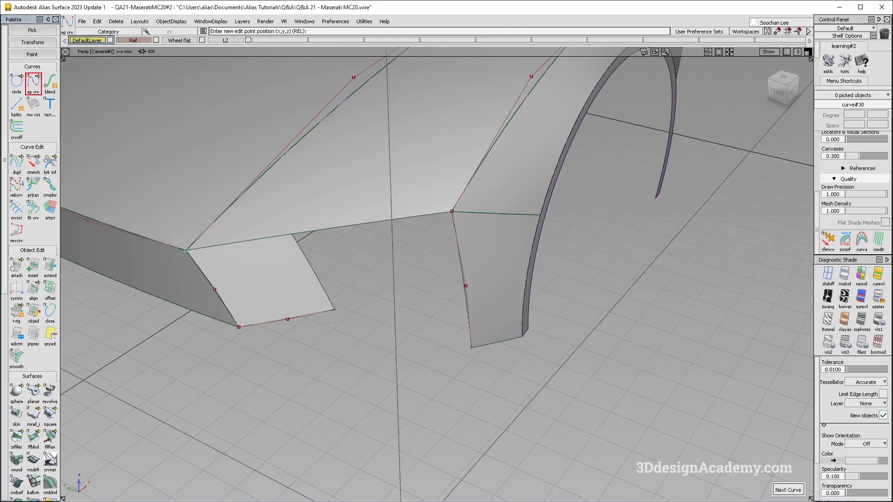
key(alt+Tab)
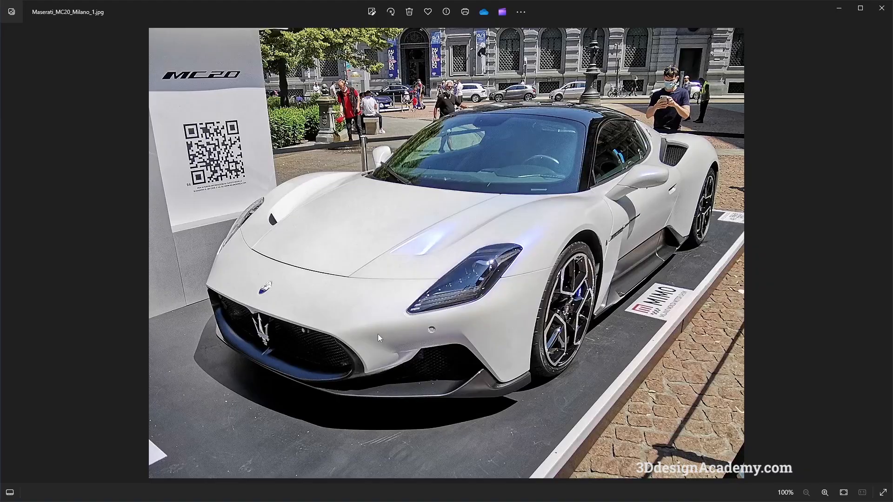
key(alt+Tab)
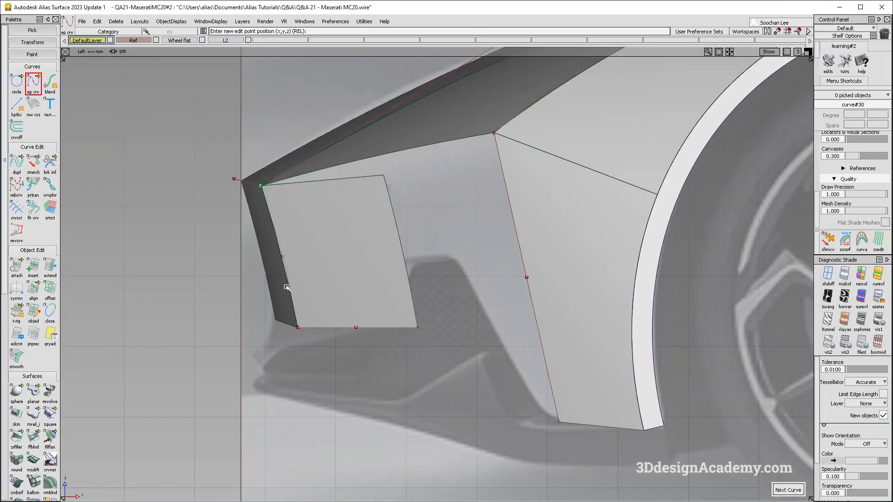
drag(357, 276, 356, 274)
Step: Try to project the new diagonal curve onto the lower bumper side surface in the side view
scroll(23, 395, down, 5)
click(16, 448)
click(336, 248)
click(359, 329)
key(ctrl+z)
key(alt+shift+s)
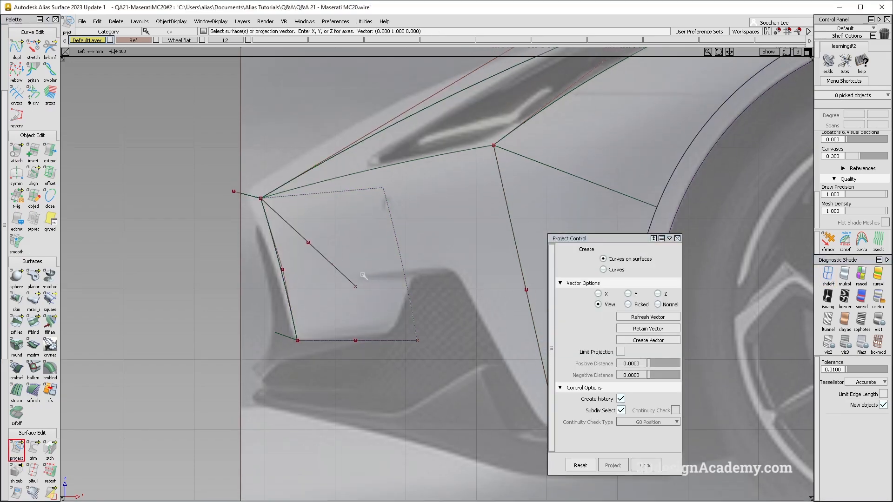
Step: Check the reference photo and shorten the diagonal bumper curve by stretching its lower end back toward the hood corner
key(alt+Tab)
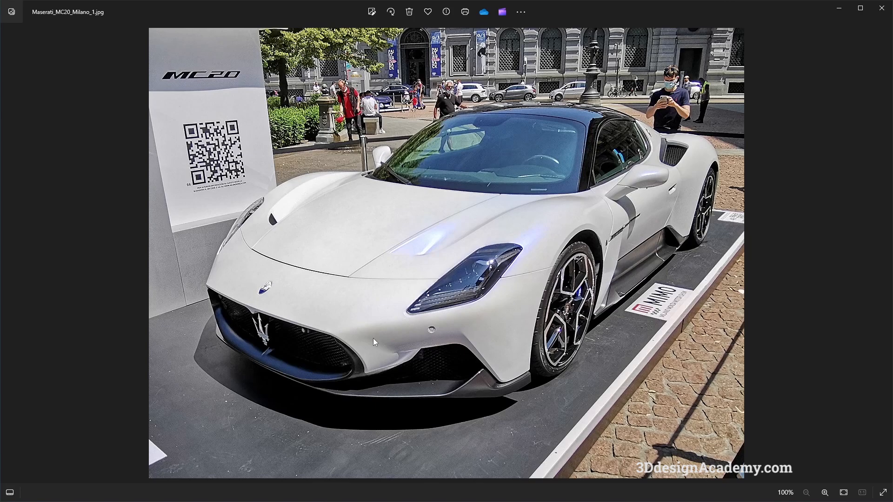
key(alt+Tab)
alt+shift+middle_drag(387, 310, 385, 327)
ctrl+shift+drag(385, 327, 320, 273)
click(31, 54)
click(342, 292)
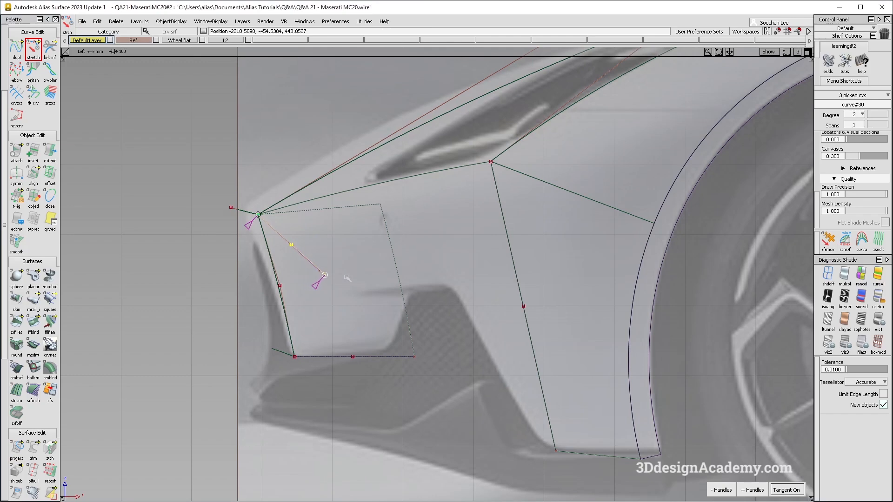
key(F8)
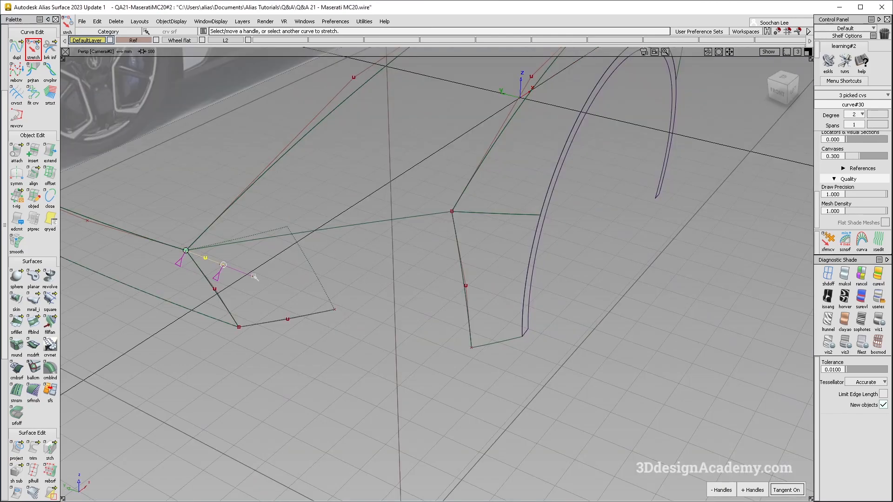
Step: Draw a short edit point curve in the side view from the diagonal curve's lower end toward the bumper's air opening
alt+shift+drag(281, 297, 271, 351)
click(33, 51)
scroll(39, 75, up, 1)
scroll(38, 73, up, 1)
click(36, 43)
key(F6)
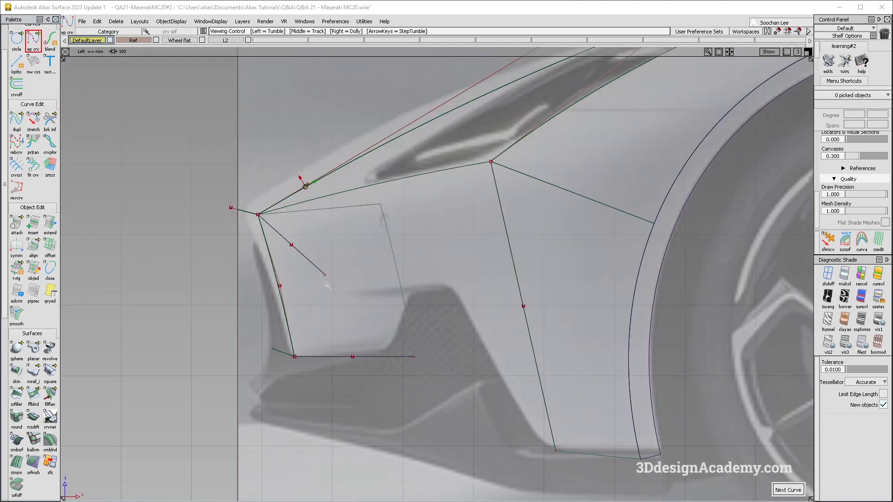
click(324, 274)
click(354, 293)
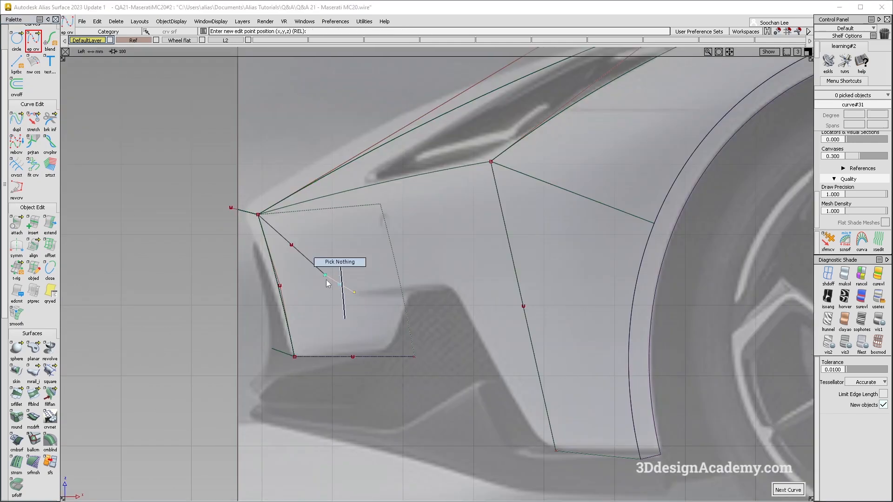
scroll(288, 250, up, 5)
Step: Stretch the lower end of the diagonal bumper curve in the side and perspective views to reposition it
click(34, 121)
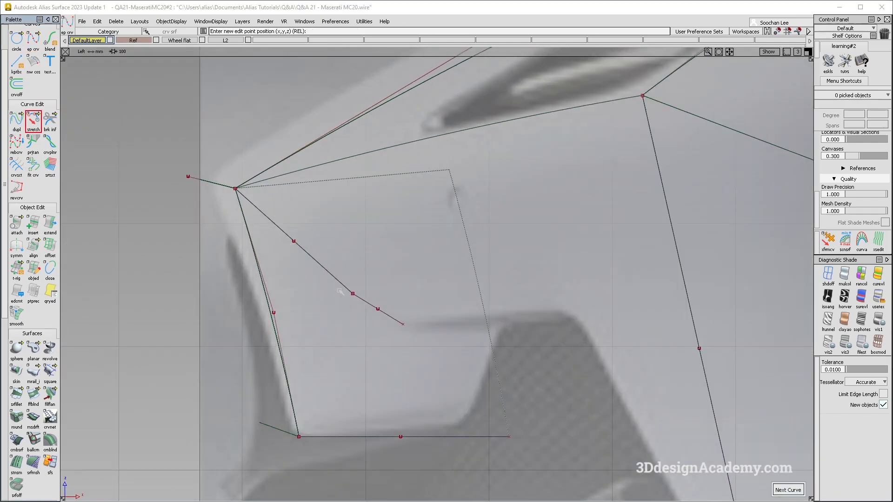
click(337, 282)
mouse_move(324, 294)
middle_down()
mouse_move(315, 293)
mouse_move(329, 296)
middle_up()
key(F8)
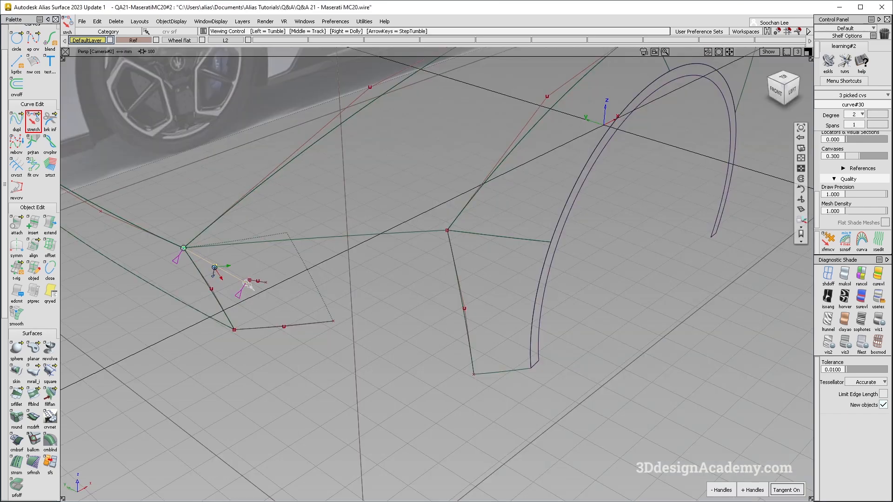
alt+shift+drag(246, 288, 259, 281)
alt+shift+right_drag(259, 281, 288, 267)
middle_drag(251, 283, 239, 278)
Step: Move the middle control vertex of the diagonal curve in the side view to give the curve a slight bow
ctrl+shift+drag(179, 294, 161, 241)
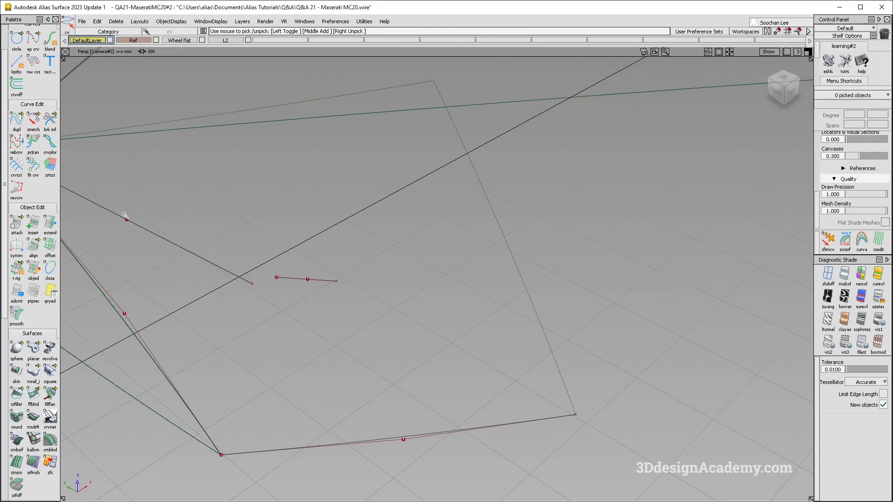
drag(111, 213, 149, 228)
key(F6)
ctrl+shift+middle_drag(335, 293, 329, 241)
drag(329, 242, 321, 214)
Step: Stretch the short curve's front end so that it snaps onto the diagonal curve's lower end
click(33, 122)
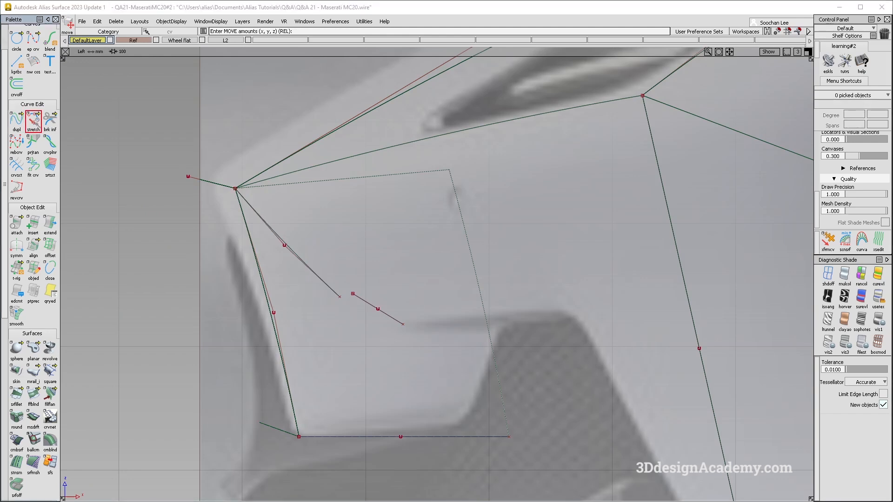
click(357, 296)
ctrl+drag(353, 293, 341, 279)
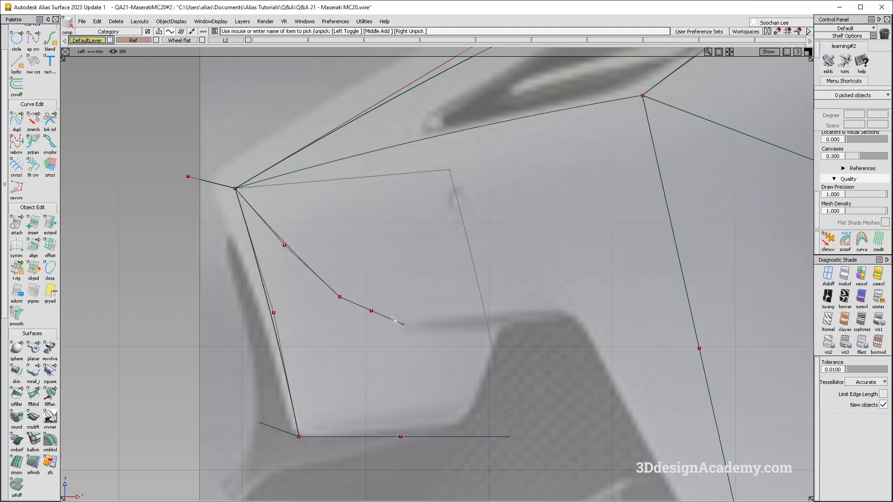
Step: Stretch the short curve's free end slightly forward and lower its middle control vertex in the side view
click(393, 320)
ctrl+shift+drag(315, 386, 263, 223)
click(33, 122)
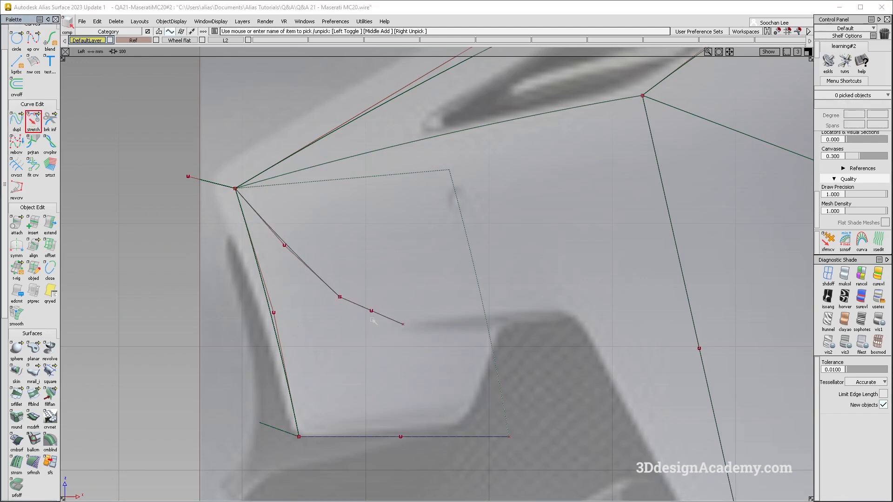
click(392, 322)
ctrl+shift+drag(359, 286, 378, 325)
ctrl+shift+middle_drag(381, 334, 382, 290)
drag(382, 289, 257, 318)
Step: Build a single-rail surface from the diagonal curve along the edge between hood corner and fender corner, and shade the model
key(F8)
ctrl+shift+drag(281, 313, 302, 256)
ctrl+shift+drag(263, 366, 247, 260)
alt+shift+drag(197, 346, 281, 237)
click(34, 372)
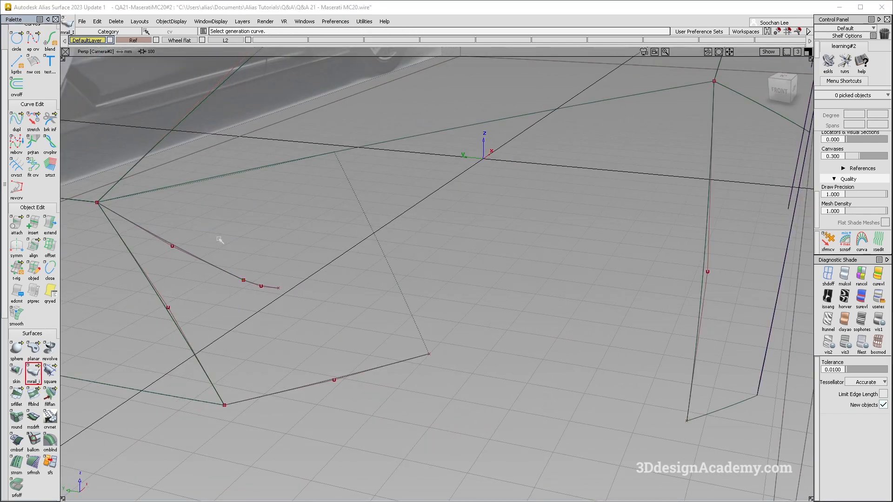
click(218, 267)
click(219, 265)
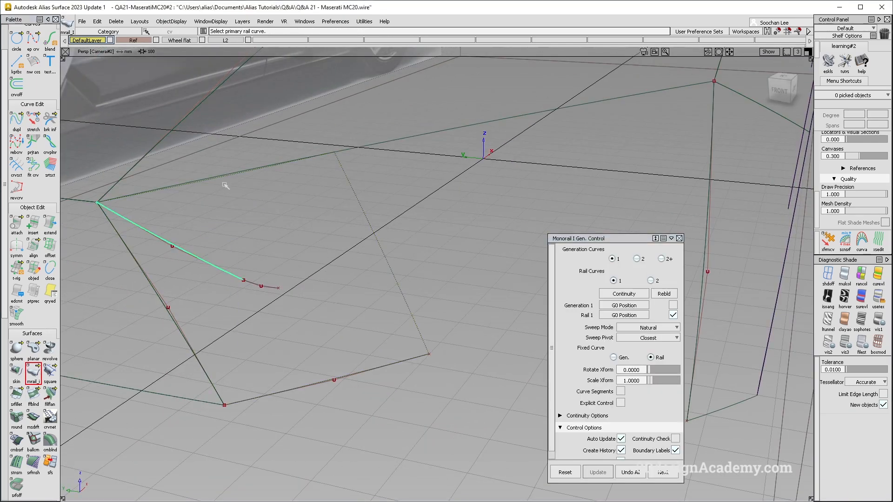
alt+shift+drag(330, 178, 390, 159)
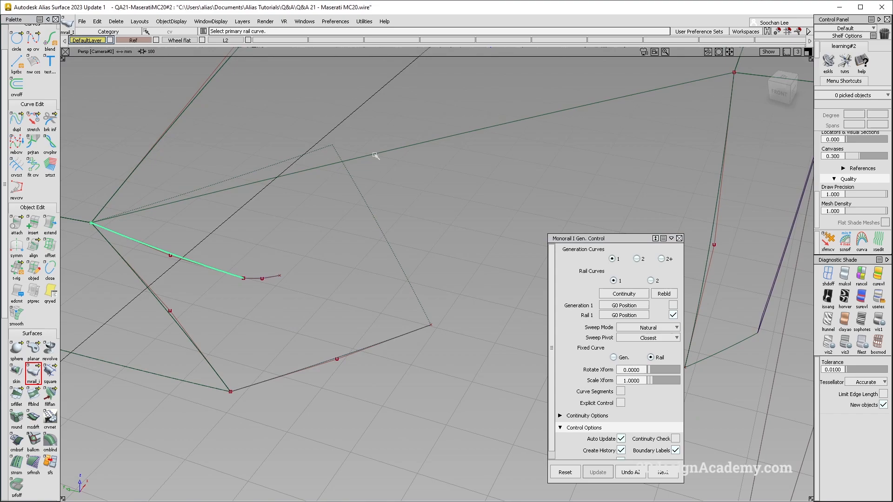
click(374, 155)
alt+shift+right_drag(375, 155, 388, 195)
alt+shift+drag(389, 195, 392, 208)
click(662, 473)
click(845, 274)
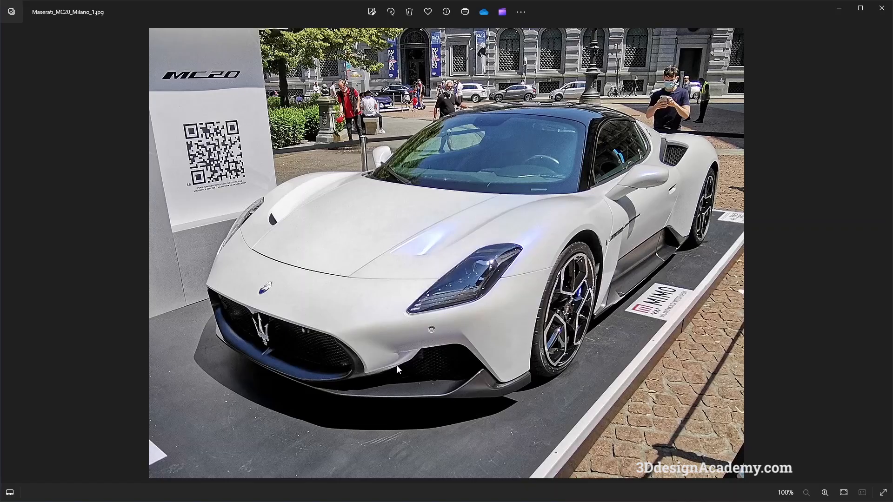
Step: Build a second single-rail surface from the short curve along the lower edge of the new bumper side surface
key(alt+Tab)
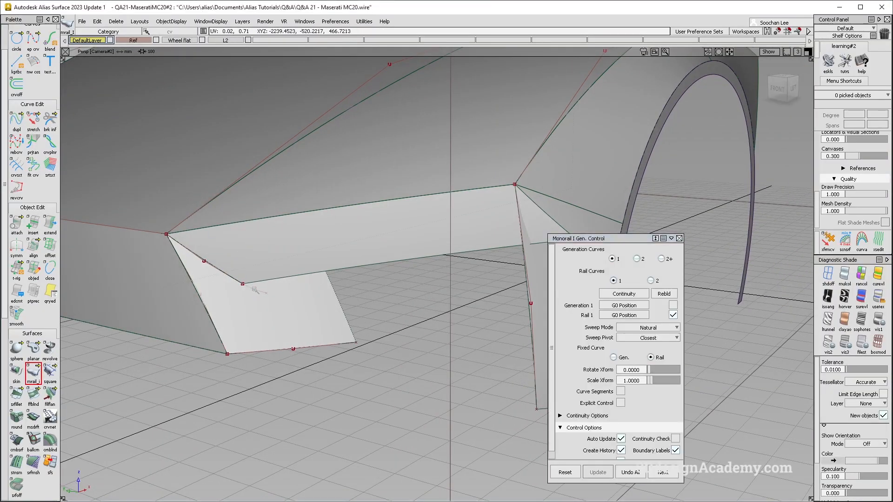
click(276, 307)
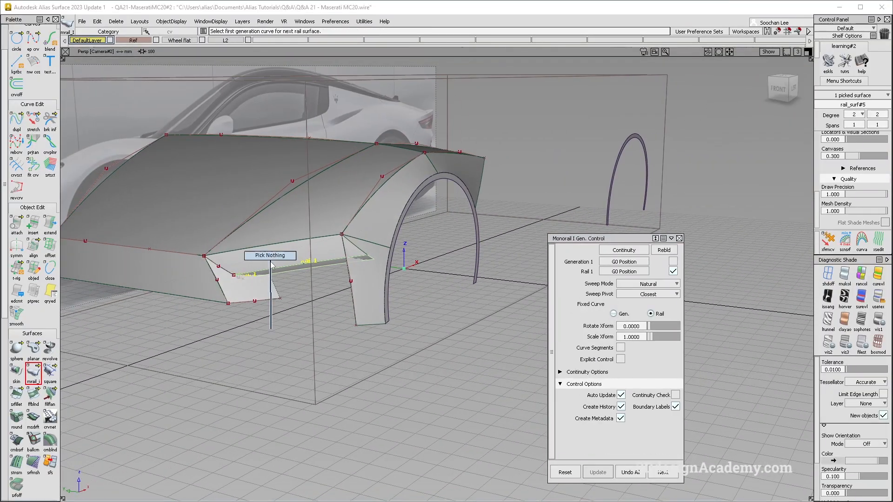
ctrl+shift+drag(271, 262, 271, 257)
alt+shift+right_drag(256, 282, 342, 319)
key(ctrl+space)
mouse_move(328, 304)
alt+shift+mouse_down()
mouse_move(245, 237)
mouse_move(324, 295)
alt+shift+mouse_up()
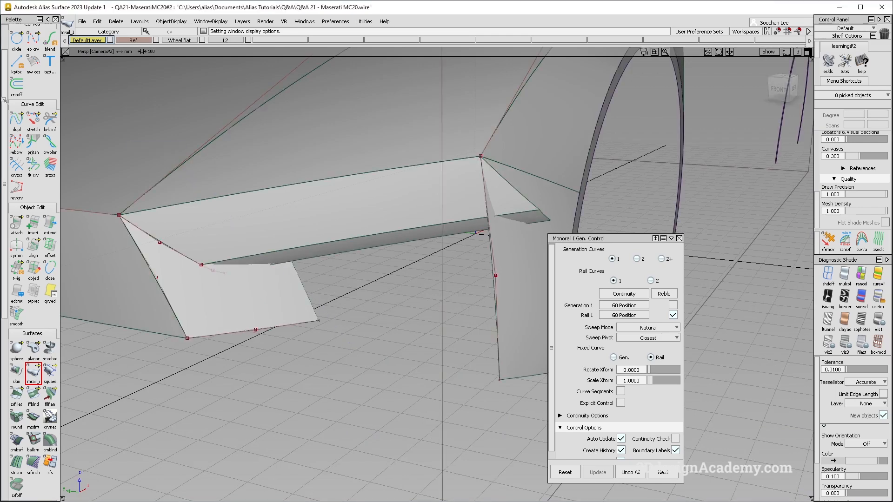
Step: Shorten the short curve by stretching its free end so that the narrow lower surface follows
click(33, 120)
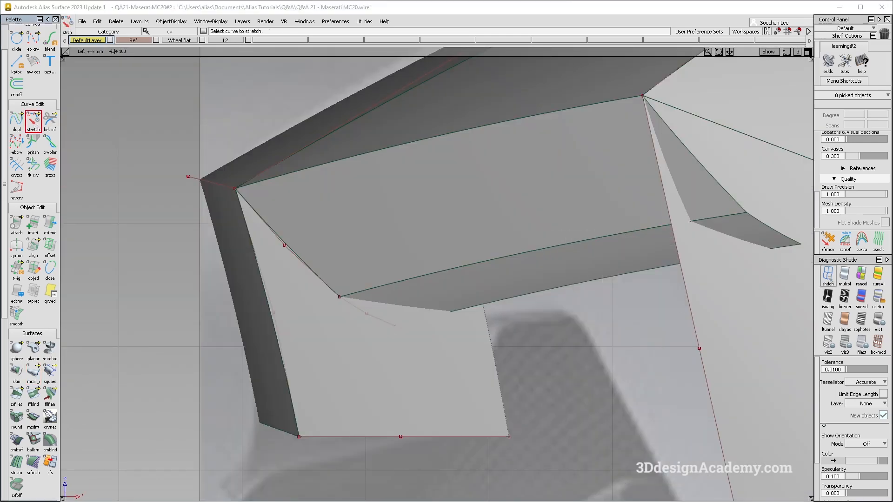
click(826, 279)
click(390, 325)
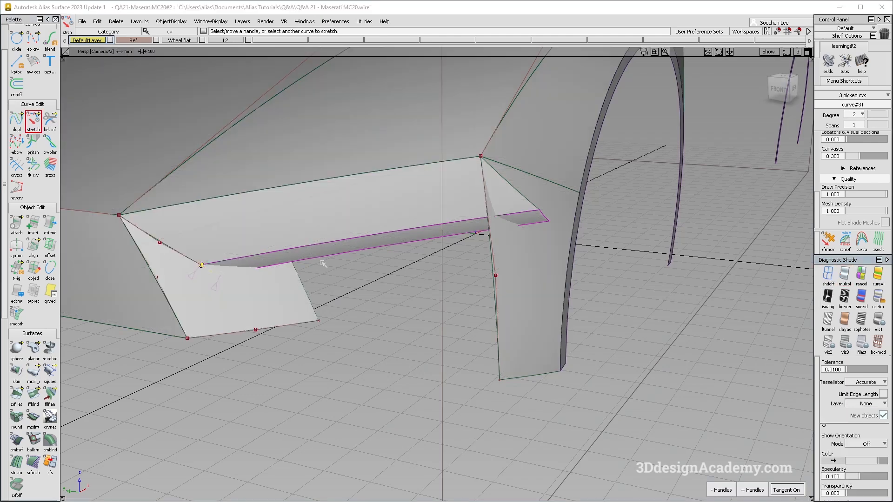
drag(261, 290, 260, 287)
alt+shift+right_drag(255, 284, 251, 251)
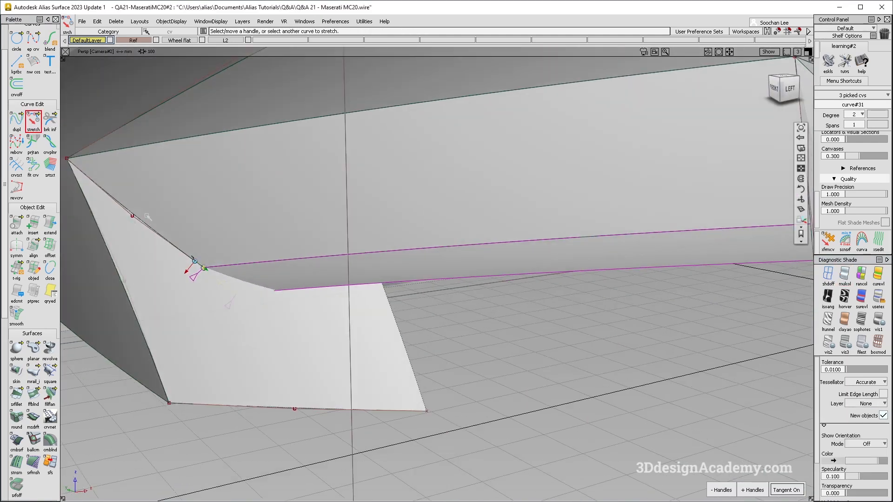
key(F6)
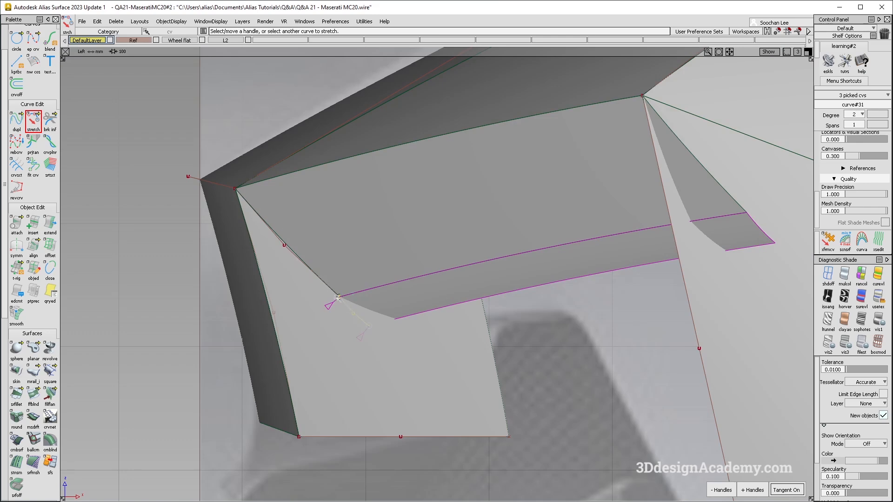
Step: Move the middle control vertex of the shortened curve slightly in the side view
key(F8)
alt+shift+drag(436, 351, 383, 293)
alt+shift+middle_drag(207, 293, 243, 295)
alt+shift+drag(243, 295, 181, 293)
ctrl+shift+drag(276, 274, 276, 344)
key(F6)
click(352, 316)
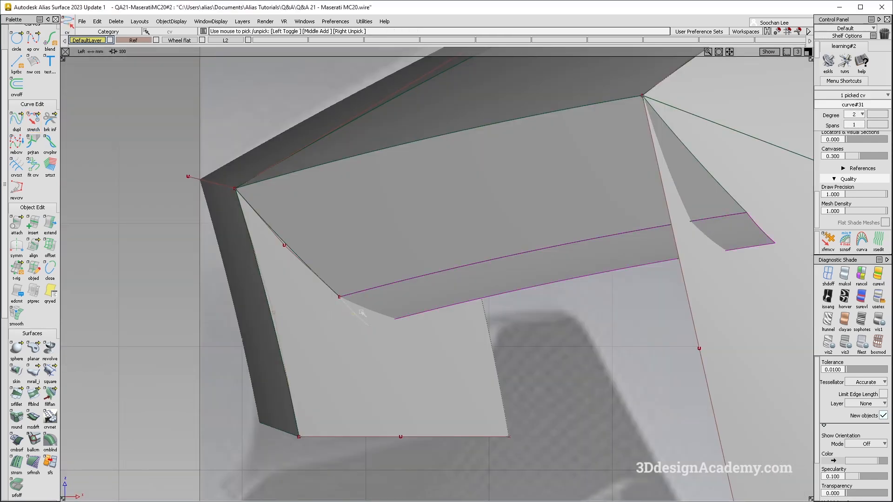
alt+shift+right_drag(360, 312, 447, 313)
ctrl+shift+middle_drag(447, 313, 389, 329)
drag(388, 330, 388, 330)
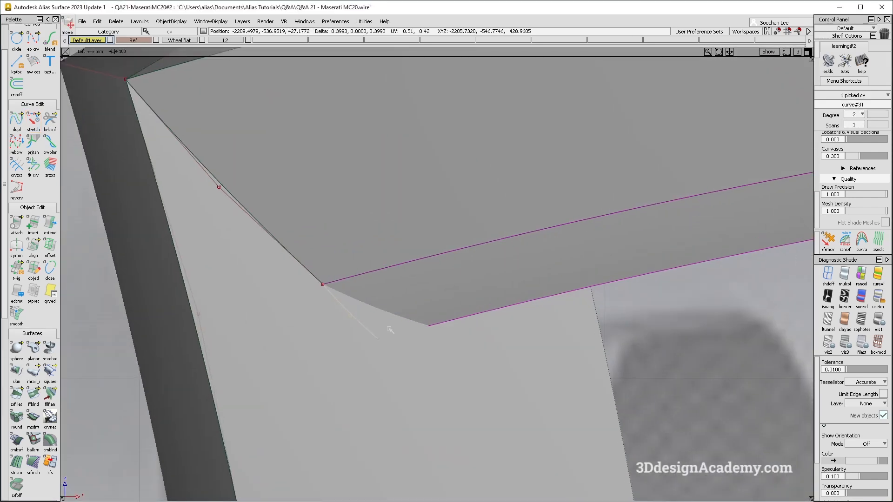
Step: Compare the front bumper and fender surfaces in perspective with the white and purple MC20 reference photos
key(F8)
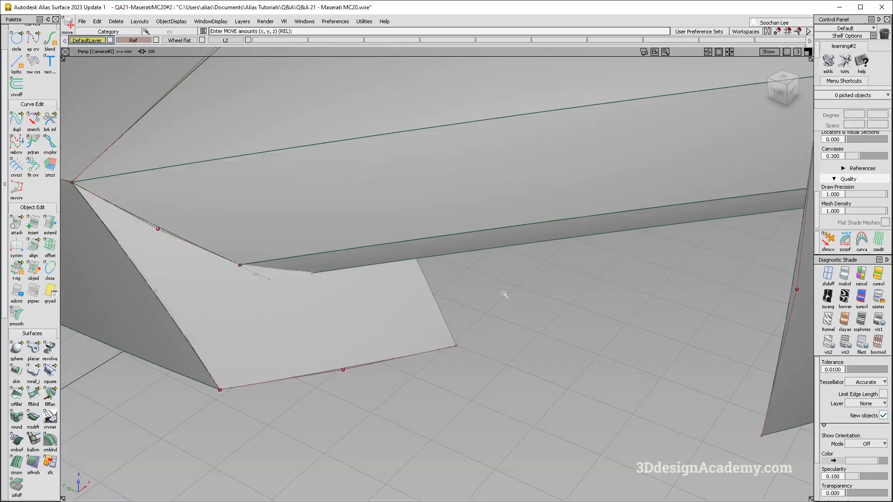
alt+shift+right_drag(498, 267, 424, 265)
alt+shift+drag(423, 265, 473, 259)
key(alt+Tab)
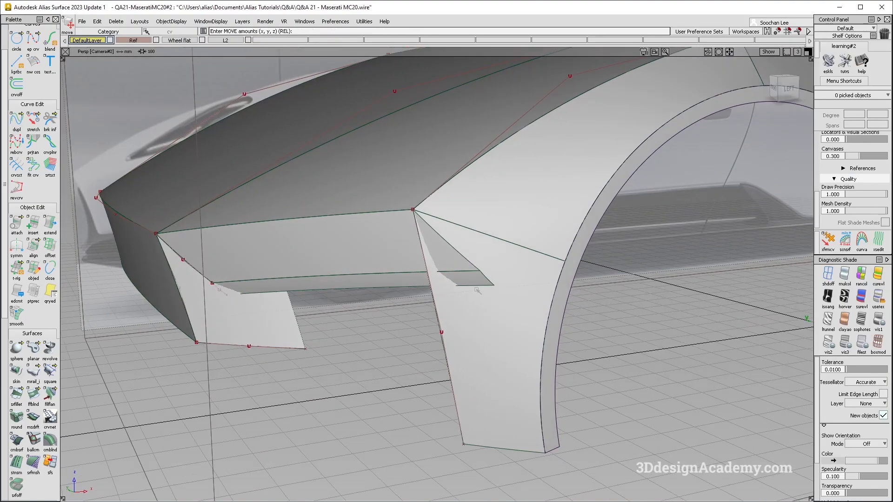
alt+shift+drag(473, 279, 474, 290)
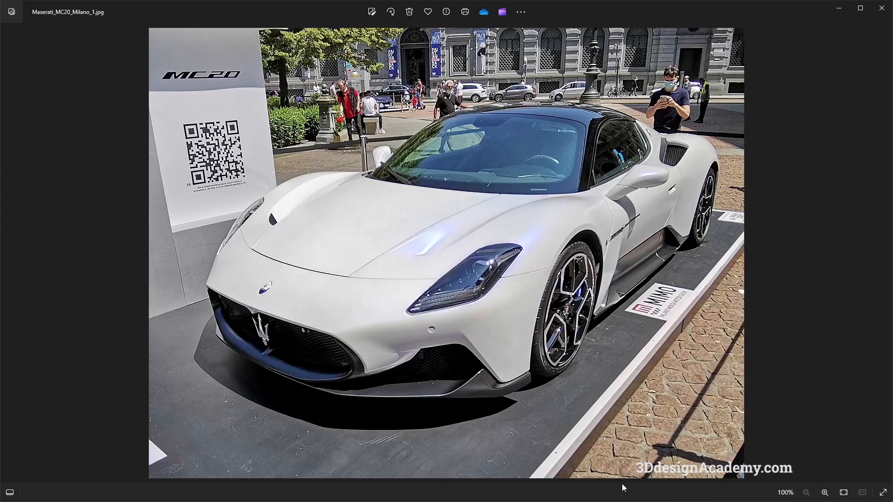
key(Right)
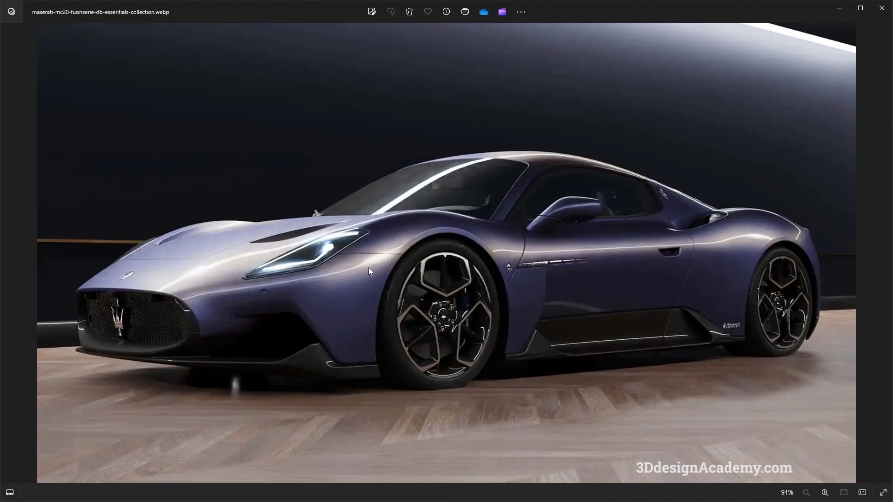
key(Right)
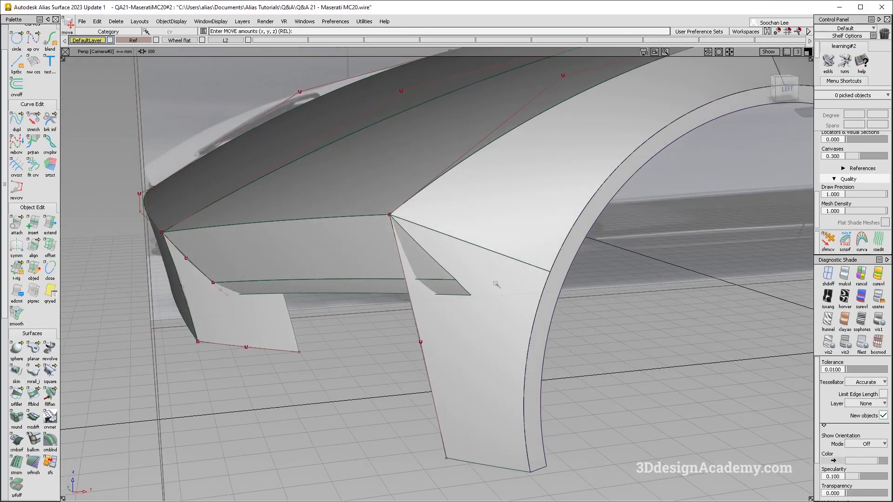
Step: Move the start of the fender blend's wheel-arch side further up the arch in the side view, setting Side 2 Start to 0.5257
click(530, 219)
alt+shift+middle_drag(530, 219, 450, 232)
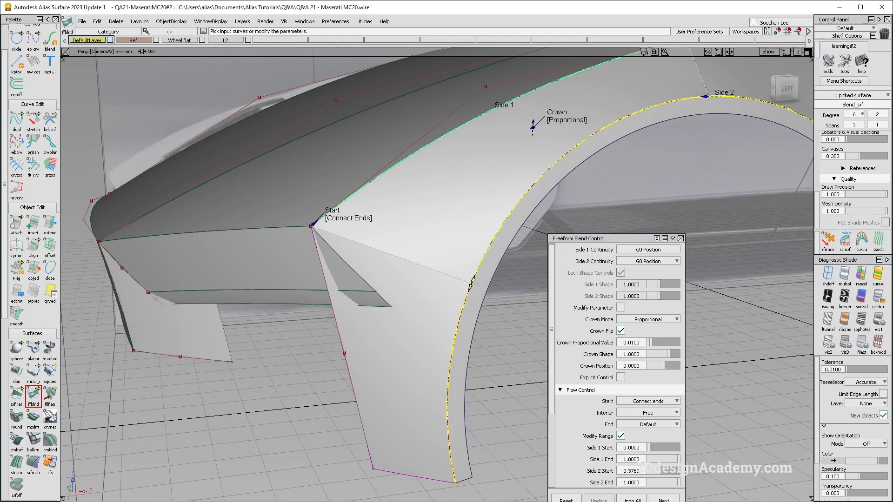
drag(471, 284, 483, 257)
key(F6)
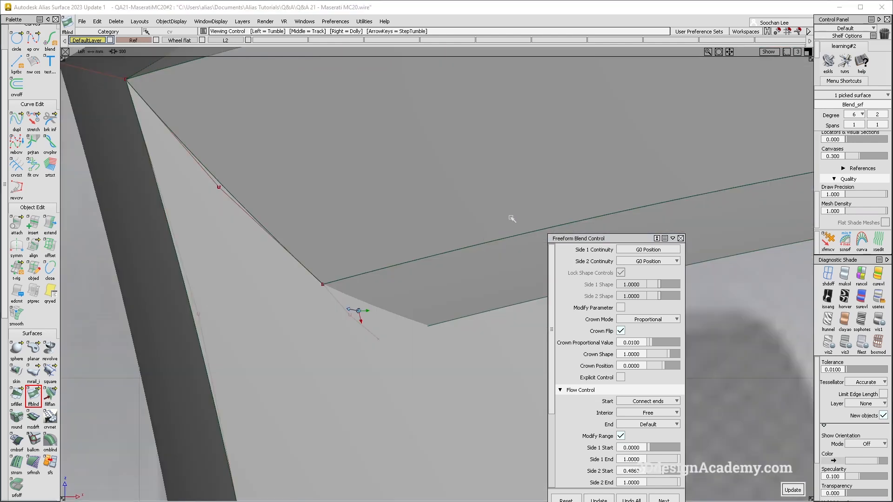
alt+shift+right_drag(513, 218, 388, 269)
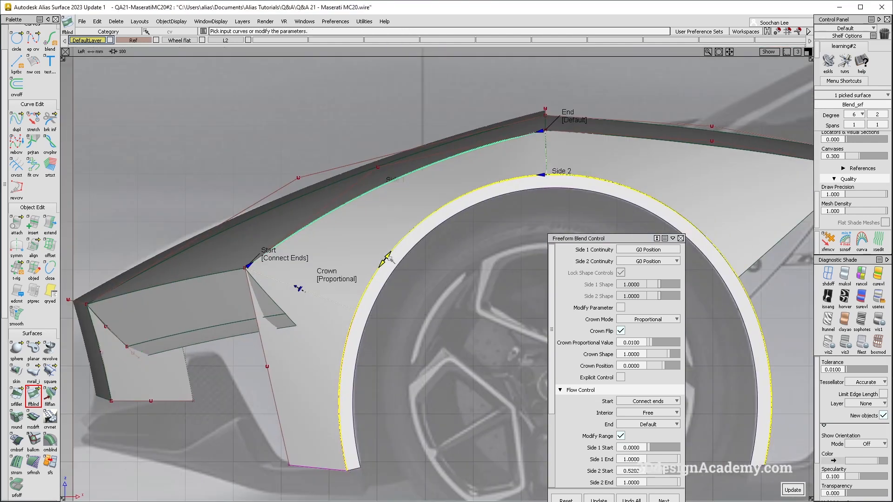
drag(389, 257, 389, 257)
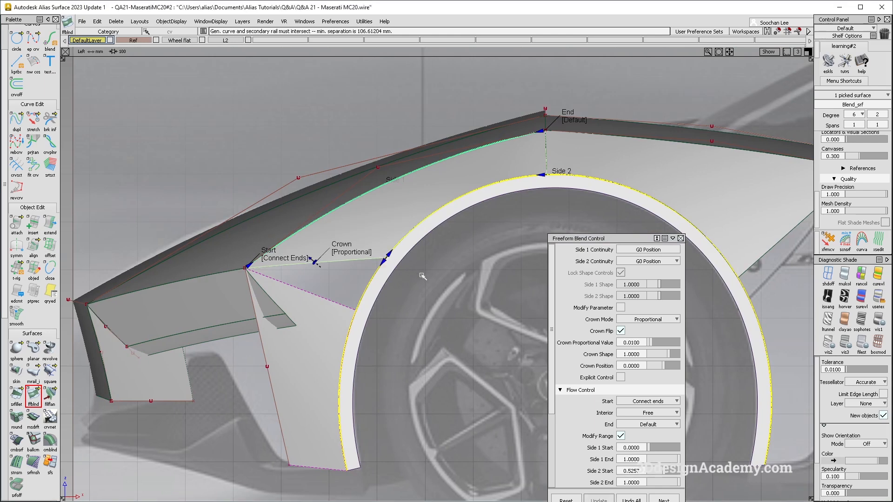
Step: Rebuild the lower fender surface ahead of the wheel arch as a birail that meets the blend surface's raised front edge
key(F8)
alt+shift+drag(479, 212, 400, 321)
ctrl+shift+drag(393, 321, 410, 359)
mouse_move(414, 354)
alt+shift+mouse_down()
mouse_move(516, 329)
mouse_move(429, 355)
alt+shift+mouse_up()
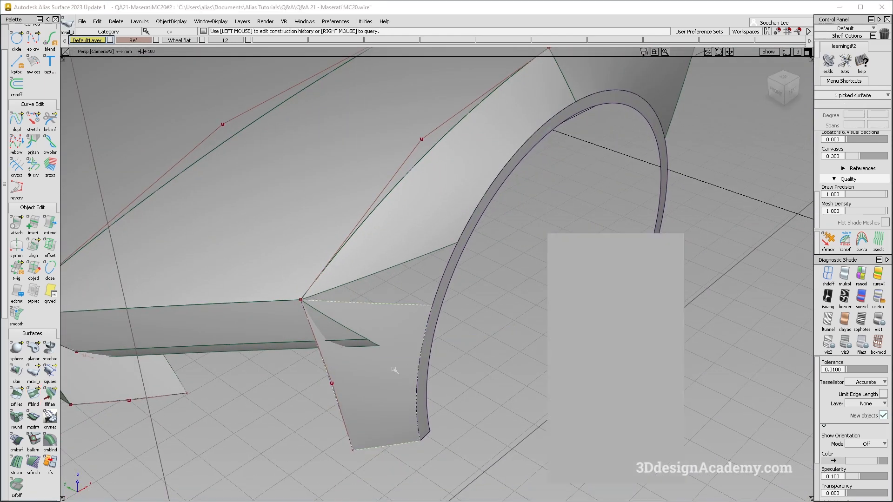
click(385, 372)
drag(433, 308, 465, 248)
alt+shift+drag(413, 293, 408, 321)
mouse_move(446, 386)
ctrl+shift+mouse_down()
mouse_move(449, 416)
mouse_move(359, 325)
mouse_move(360, 332)
ctrl+shift+mouse_up()
Step: Apply diagnostic shading with the Showroom map and compare the fender corner with the reference photo
click(877, 297)
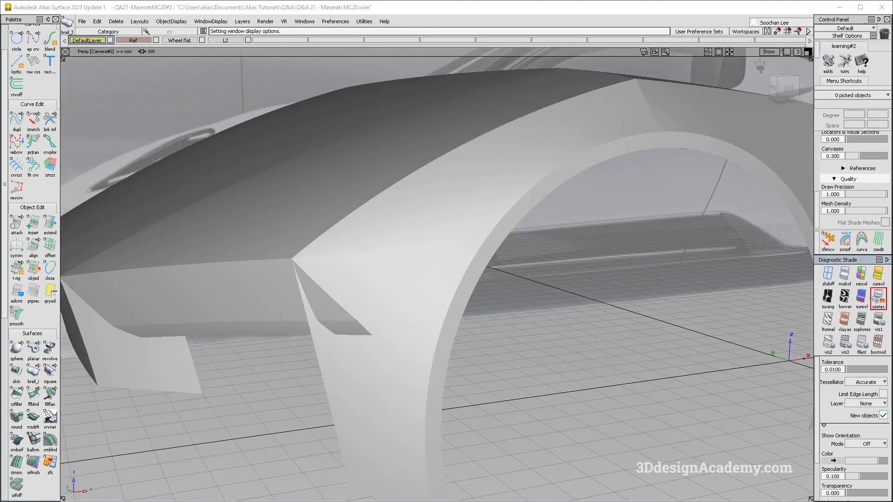
alt+shift+drag(448, 353, 426, 230)
key(alt+Tab)
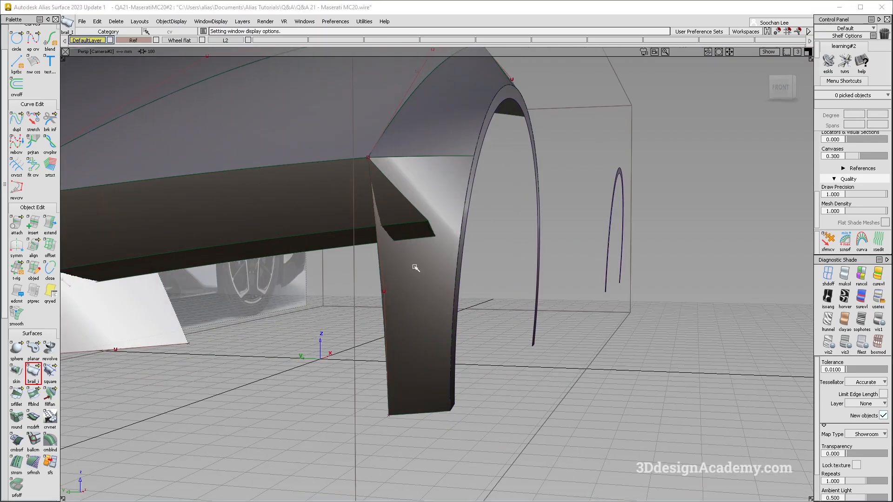
key(alt+Tab)
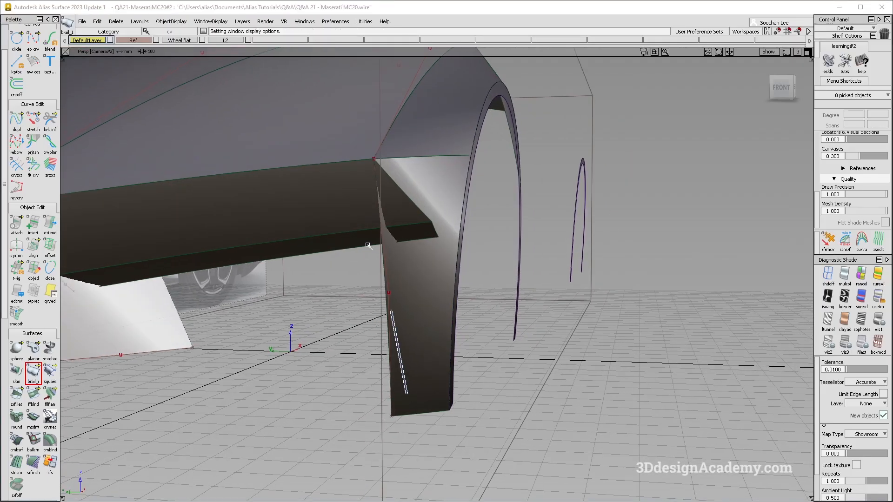
Step: Stretch the lower end of the steep curve at the lower fender surface's front edge slightly outward
click(391, 403)
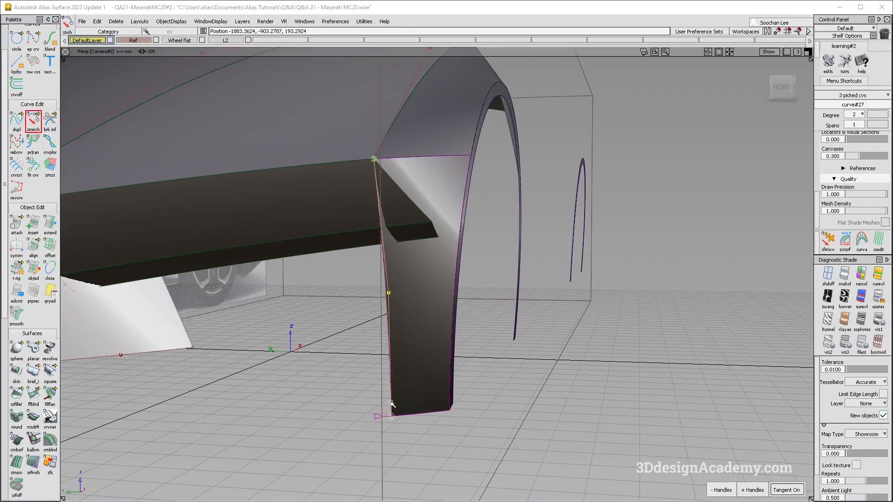
middle_drag(510, 398, 521, 397)
mouse_move(526, 387)
alt+shift+mouse_down()
mouse_move(477, 369)
mouse_move(450, 336)
mouse_move(446, 364)
mouse_move(423, 366)
mouse_move(549, 358)
mouse_move(562, 325)
mouse_move(474, 325)
mouse_move(428, 391)
alt+shift+mouse_up()
click(450, 288)
alt+shift+drag(449, 287, 394, 268)
Step: Compare the fender corner and front bumper shapes with the white and purple MC20 reference photos
key(alt+Tab)
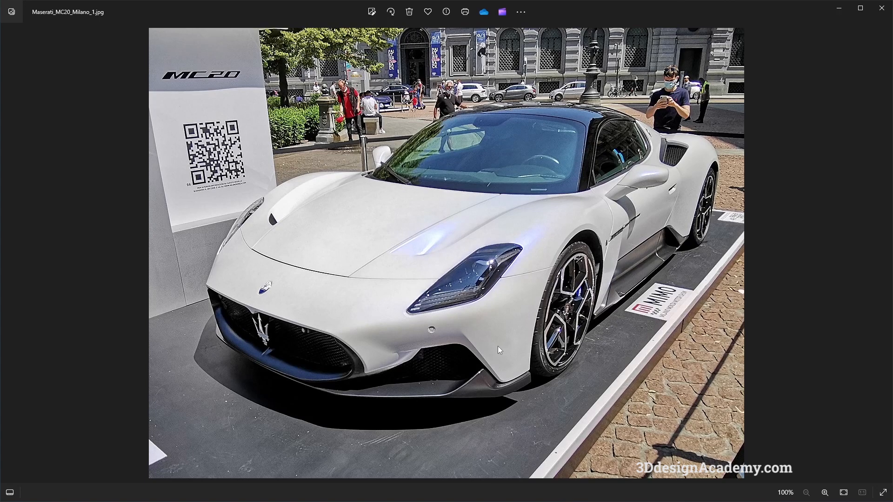
key(alt+Tab)
alt+shift+drag(506, 346, 386, 306)
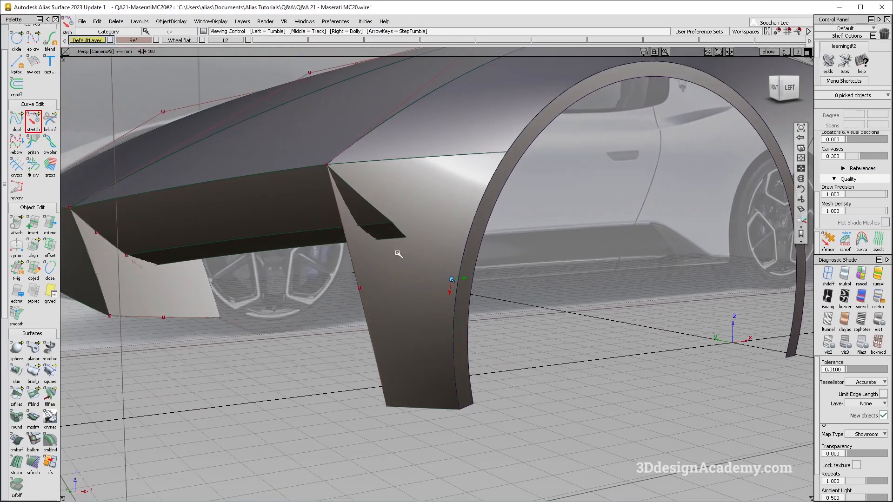
mouse_move(396, 247)
alt+shift+mouse_down()
mouse_move(384, 255)
mouse_move(400, 256)
alt+shift+mouse_up()
key(alt+Tab)
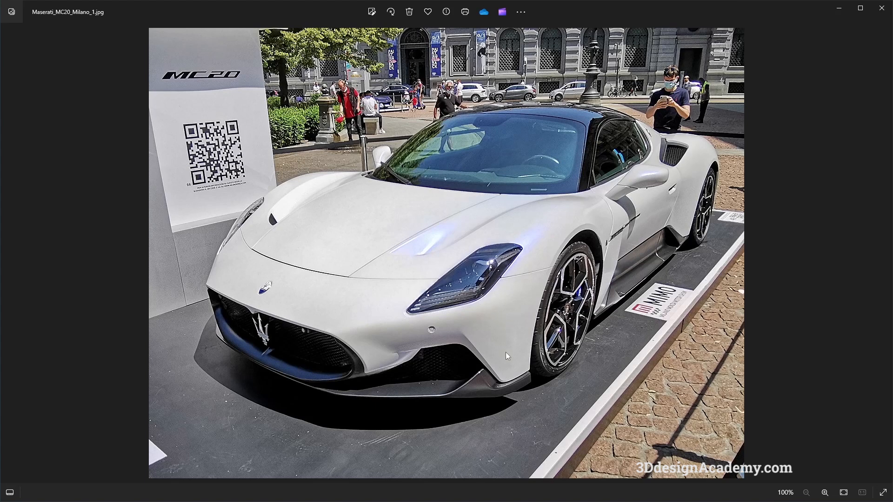
key(Right)
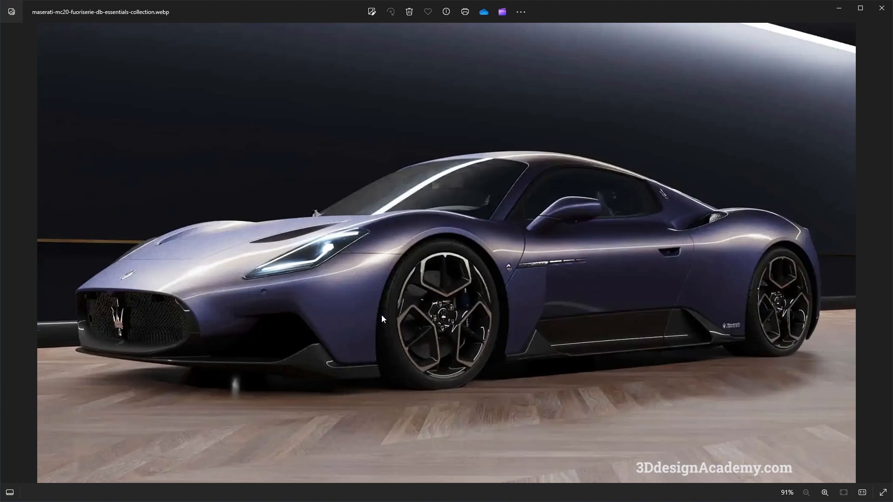
key(Right)
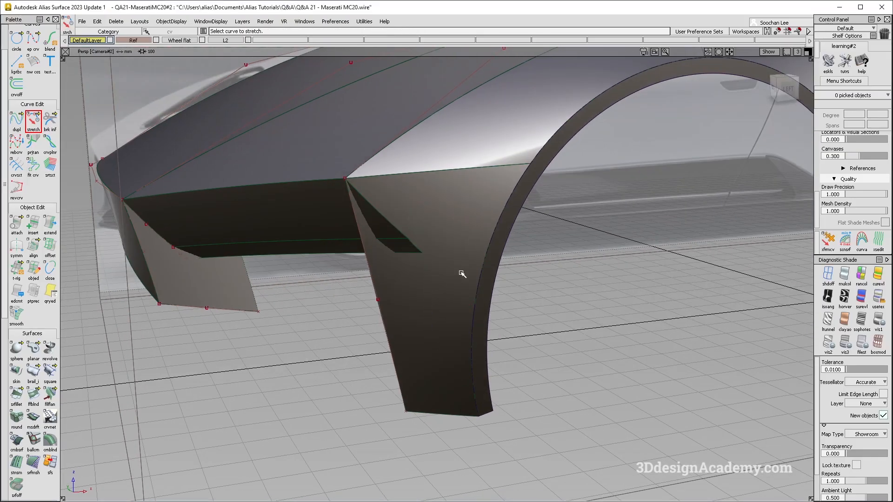
Step: Examine the reflections across the hood, fender and wheel arch surfaces from the front, above and side
alt+shift+drag(461, 274, 437, 297)
alt+shift+drag(483, 247, 555, 199)
alt+shift+right_drag(554, 200, 526, 172)
alt+shift+drag(526, 171, 548, 208)
alt+shift+middle_drag(549, 207, 500, 238)
alt+shift+drag(500, 238, 496, 201)
alt+shift+right_drag(497, 201, 414, 233)
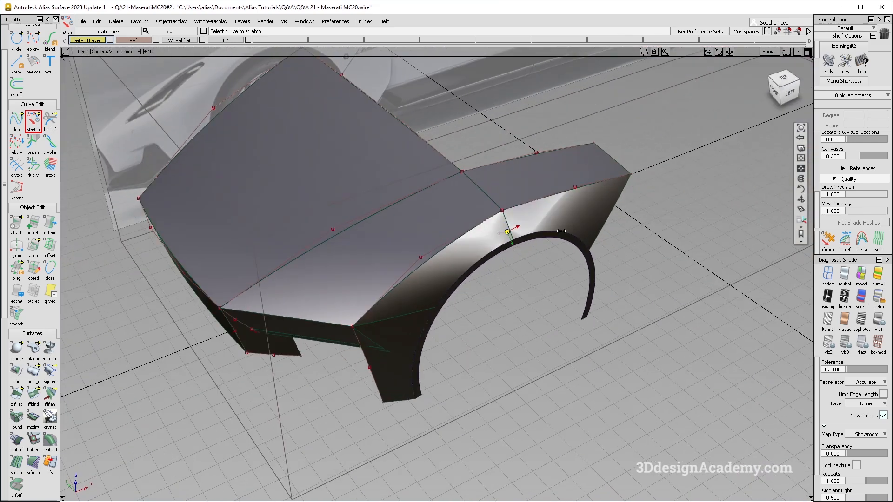
alt+shift+drag(414, 232, 439, 251)
alt+shift+drag(527, 223, 479, 248)
alt+shift+right_drag(539, 253, 479, 254)
alt+shift+drag(479, 253, 395, 300)
Step: Reopen the fender blend surface and shift its start point on the wheel arch slightly downward in the side view
click(456, 224)
click(381, 286)
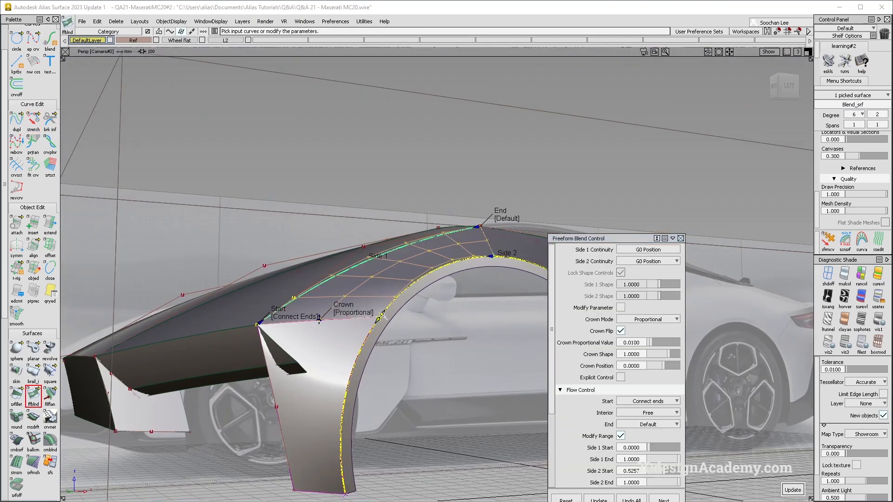
alt+shift+click(788, 86)
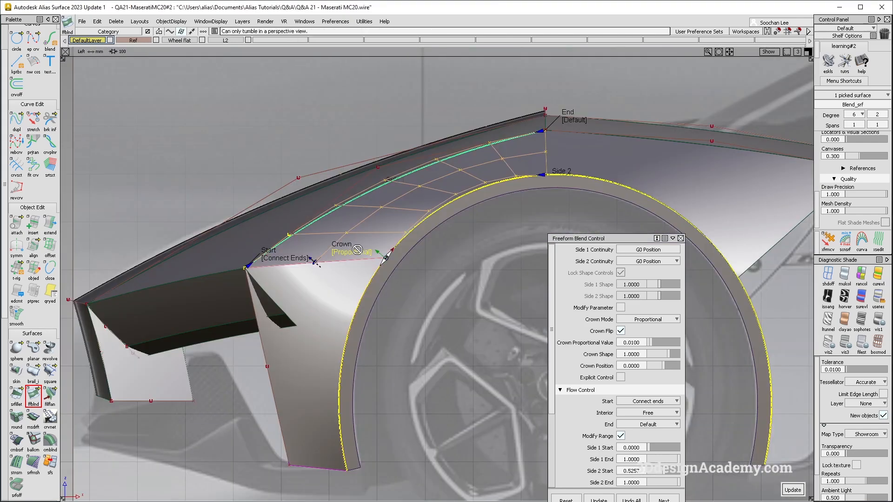
alt+shift+right_drag(361, 246, 403, 284)
drag(420, 274, 419, 279)
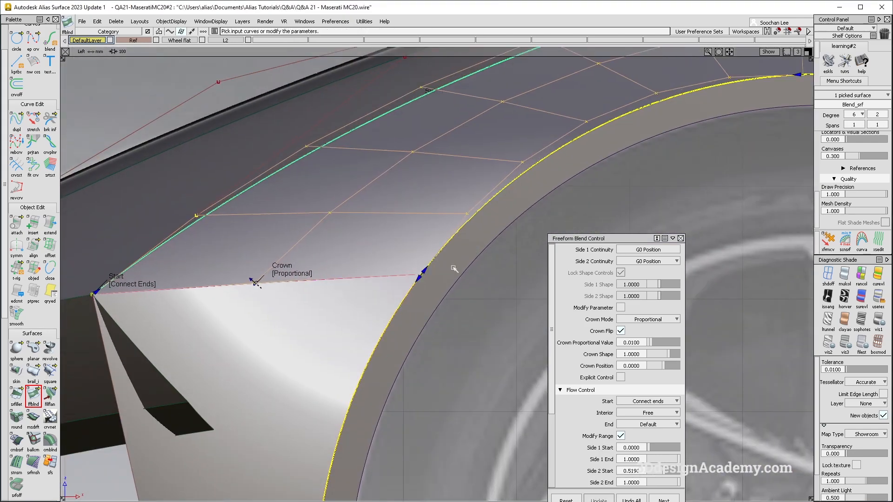
Step: Turn on Explicit Control for the fender blend surface above the wheel arch
alt+shift+right_drag(516, 241, 476, 239)
alt+shift+middle_drag(558, 206, 479, 266)
alt+shift+drag(479, 266, 364, 246)
alt+shift+right_drag(364, 246, 430, 228)
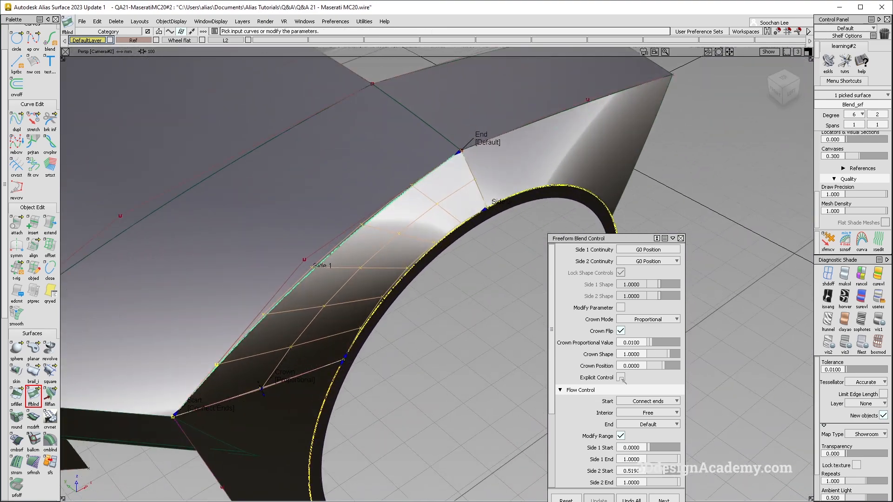
click(621, 378)
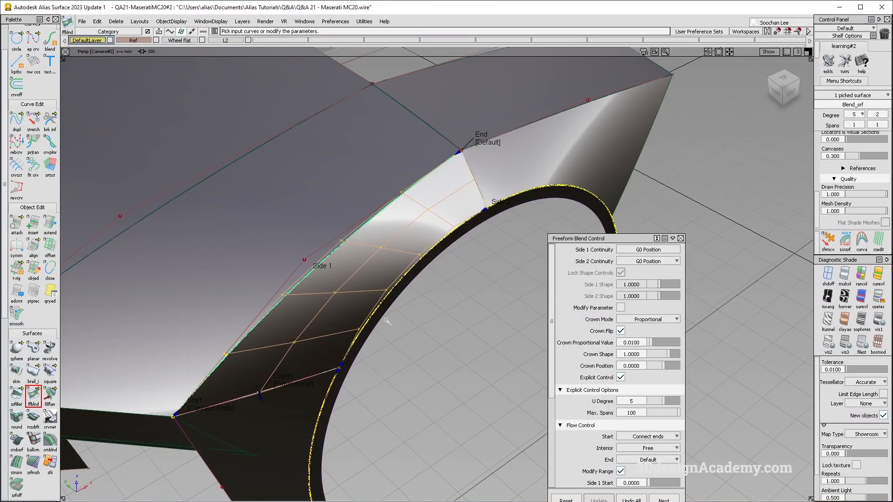
alt+shift+right_drag(405, 337, 411, 304)
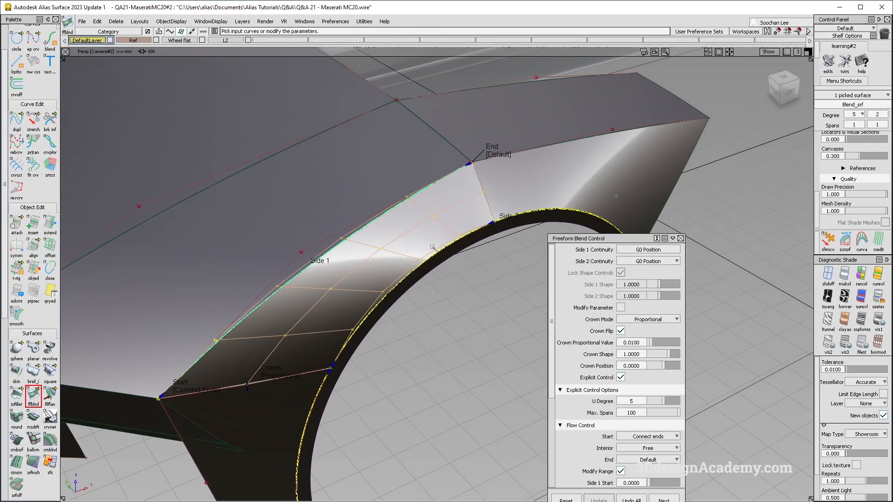
Step: Check surface continuity along the upper edge and the wheel-arch edge of the fender blend surface
ctrl+shift+drag(433, 247, 467, 267)
scroll(41, 441, down, 3)
scroll(28, 418, down, 5)
click(16, 440)
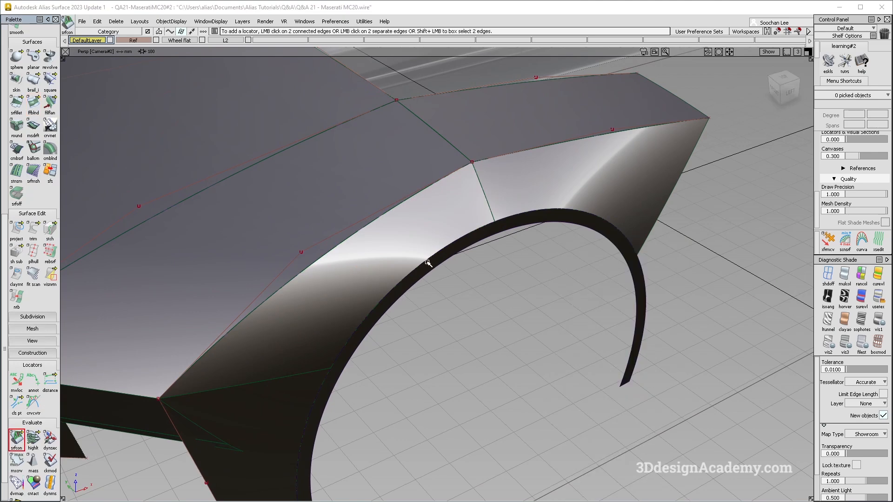
click(427, 262)
click(352, 237)
click(390, 342)
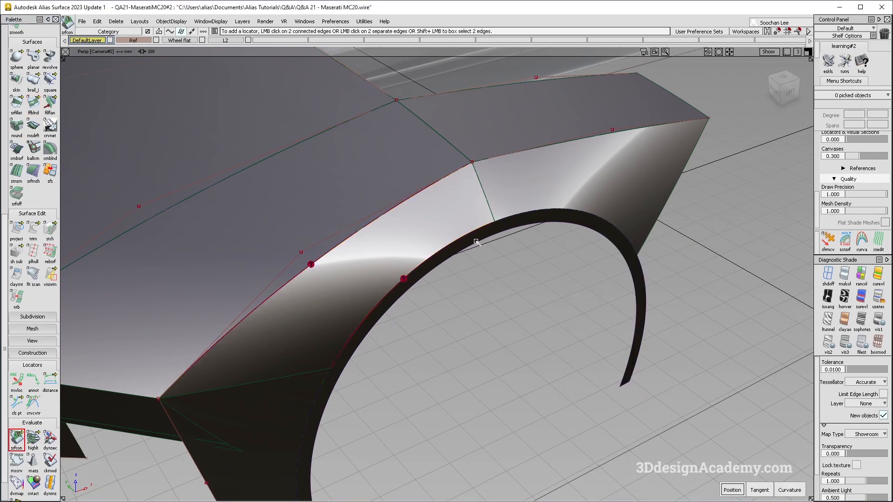
Step: Try a U degree of 4 for the fender blend surface
click(375, 239)
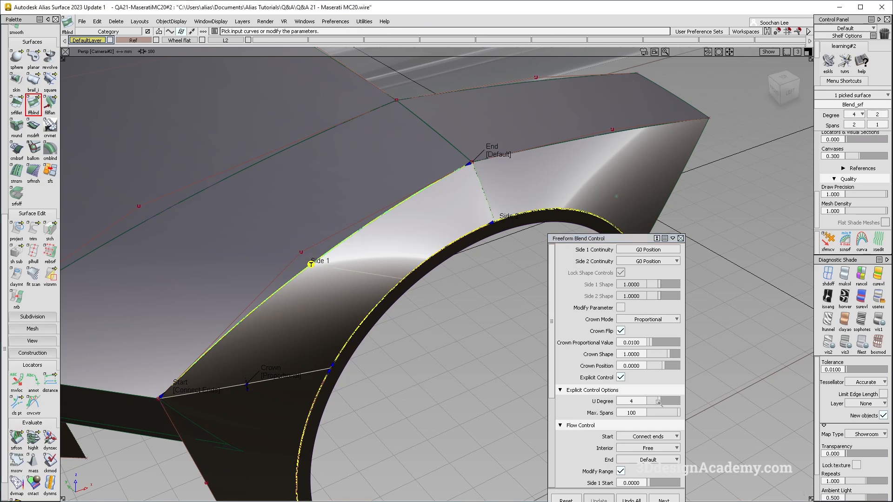
alt+shift+drag(444, 279, 424, 346)
ctrl+shift+drag(424, 347, 388, 174)
Step: Fit a degree 3, single-span curve to the outer wheel arch curve with Fit Curve
scroll(23, 93, up, 1)
scroll(28, 186, up, 4)
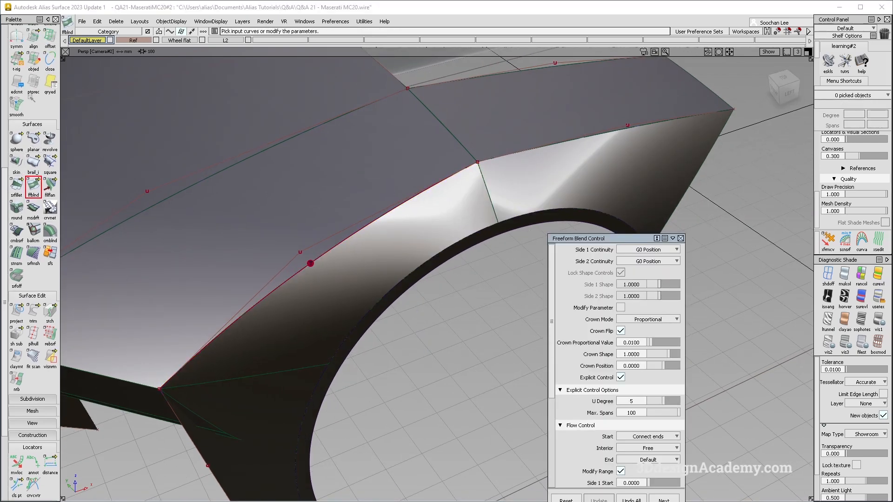
click(33, 86)
click(431, 261)
click(456, 266)
Step: Limit the fit curve's range on the wheel arch to the stretch between the fender blend's front and rear corners
alt+shift+right_drag(481, 267, 404, 298)
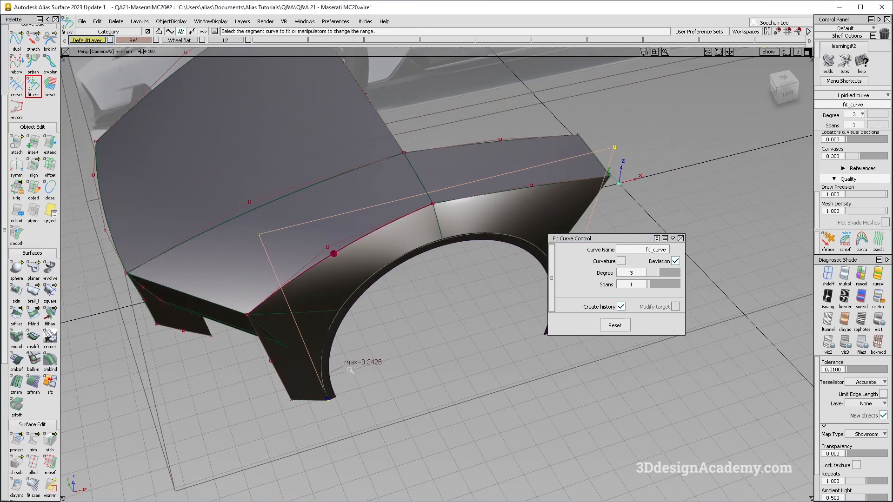
drag(329, 400, 354, 317)
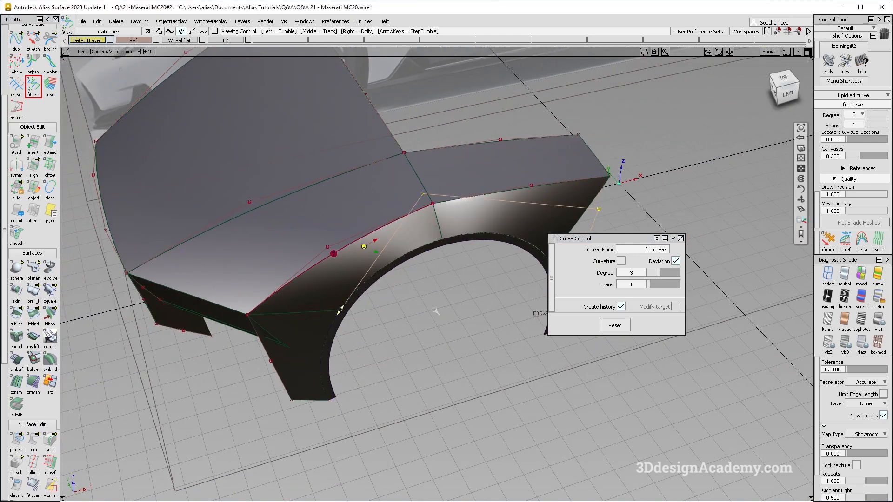
alt+shift+middle_drag(384, 315, 338, 328)
drag(513, 344, 514, 345)
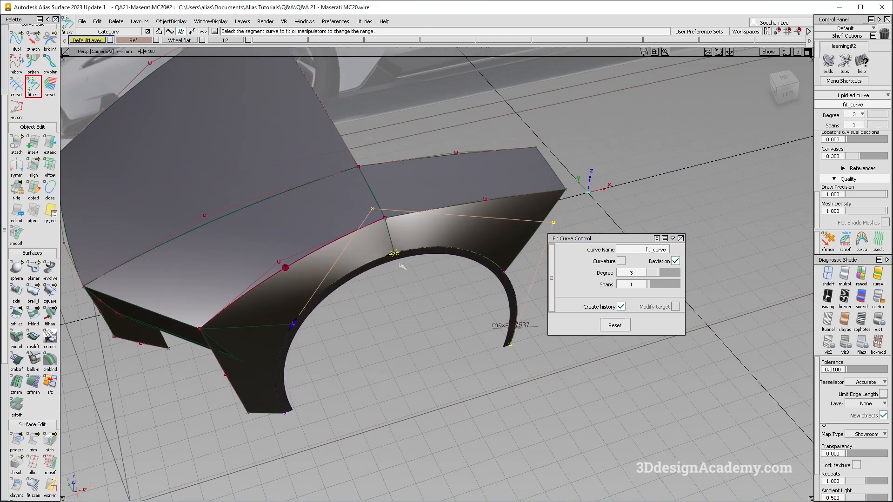
alt+shift+middle_drag(368, 270, 413, 285)
alt+shift+drag(412, 285, 406, 298)
alt+shift+right_drag(348, 310, 405, 303)
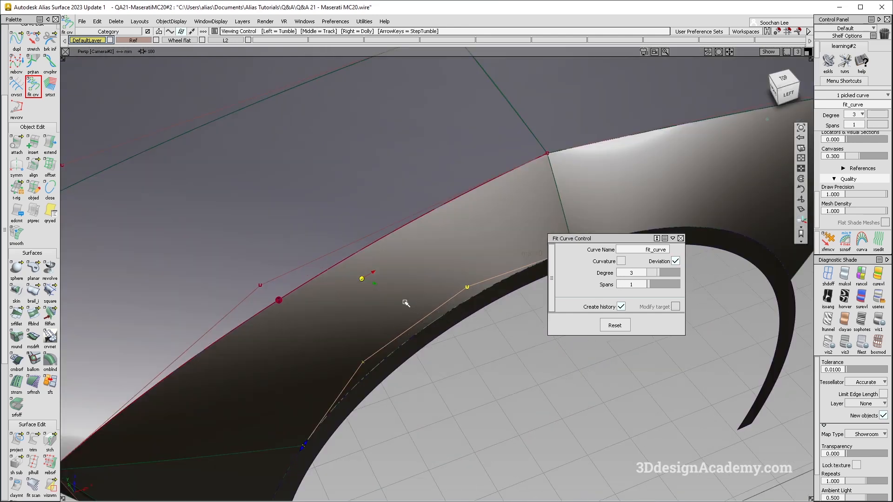
Step: Turn off diagnostic shading and raise the degree of the curve fitted to the wheel arch
alt+shift+drag(405, 303, 501, 266)
mouse_move(452, 344)
ctrl+shift+mouse_down()
mouse_move(486, 236)
mouse_move(441, 274)
mouse_move(469, 253)
ctrl+shift+mouse_up()
click(827, 274)
alt+shift+middle_drag(470, 254, 391, 253)
alt+shift+drag(390, 253, 484, 276)
ctrl+shift+middle_drag(484, 276, 405, 275)
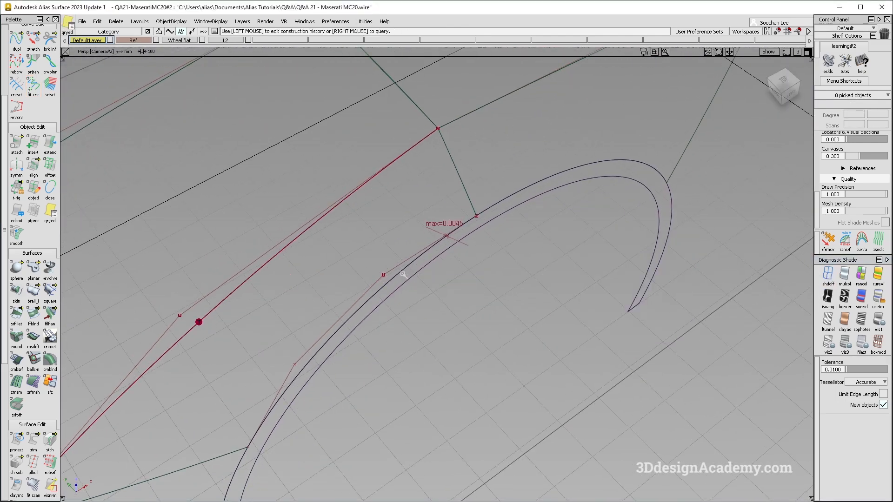
click(402, 275)
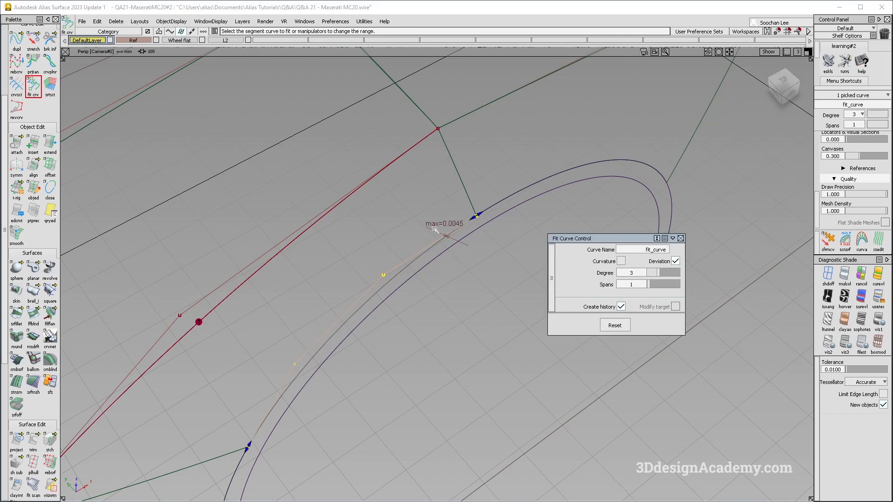
click(664, 275)
Step: Delete the blend surface between the upper fender edge and the wheel arch
alt+shift+drag(285, 308, 390, 274)
alt+shift+right_drag(389, 275, 395, 297)
ctrl+shift+drag(394, 297, 363, 283)
click(333, 283)
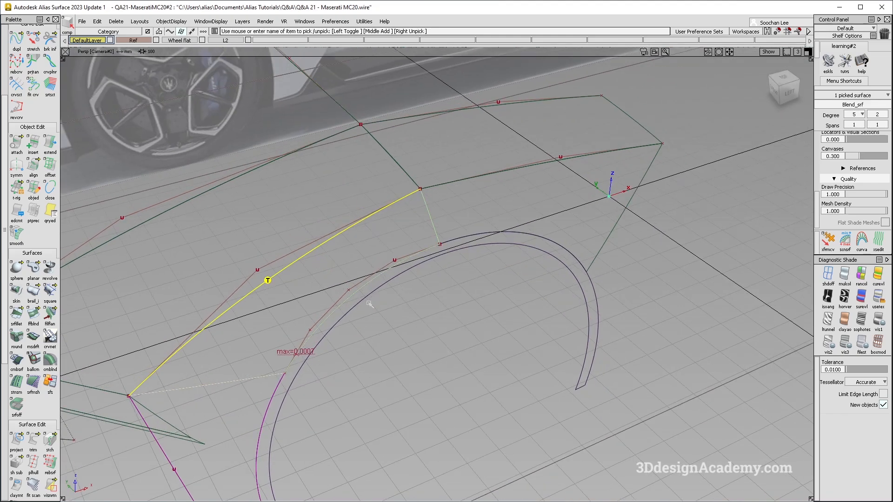
key(Delete)
key(Return)
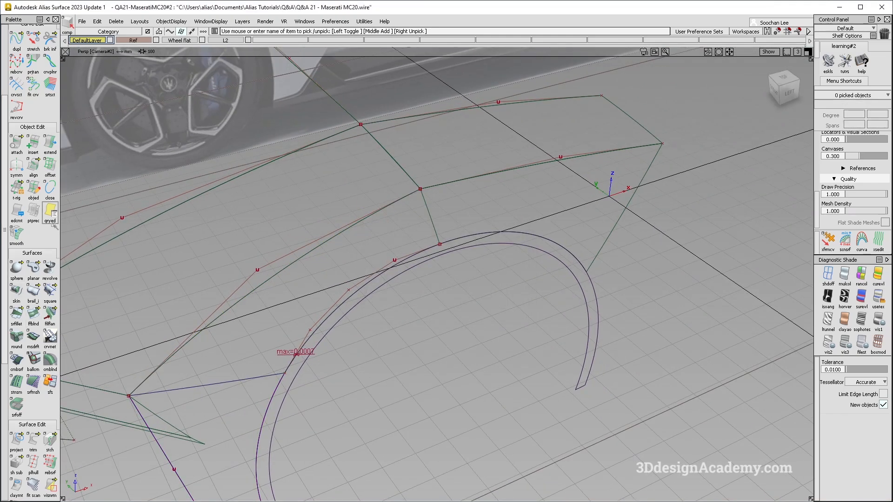
Step: Build a Square surface on the front fender from the front edge, upper fender curve, wheel arch fit curve and rear edge
click(50, 290)
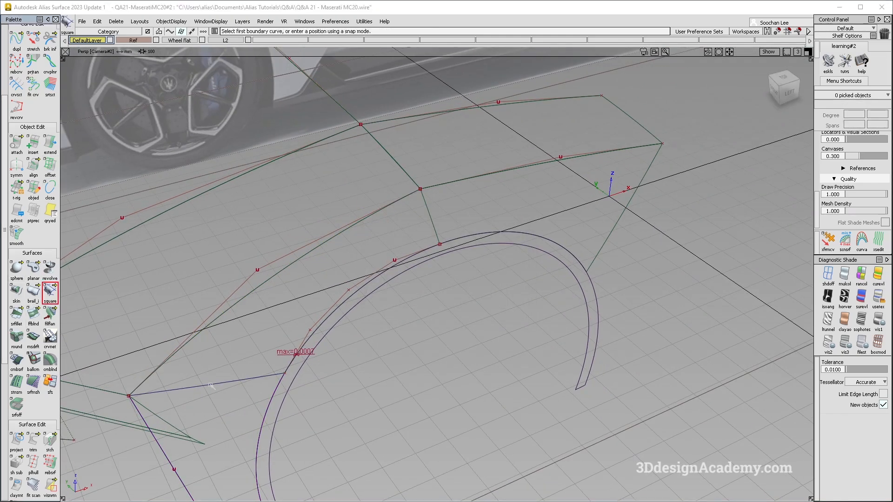
click(221, 382)
click(256, 297)
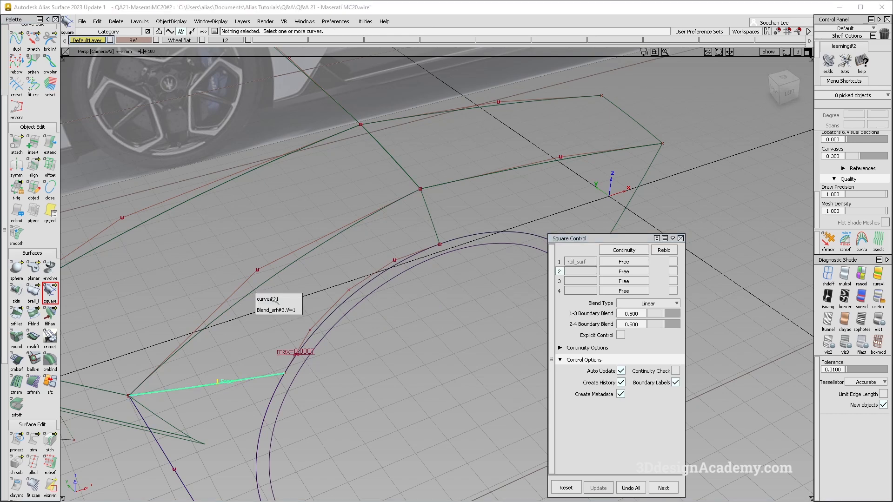
click(267, 298)
click(349, 303)
click(354, 316)
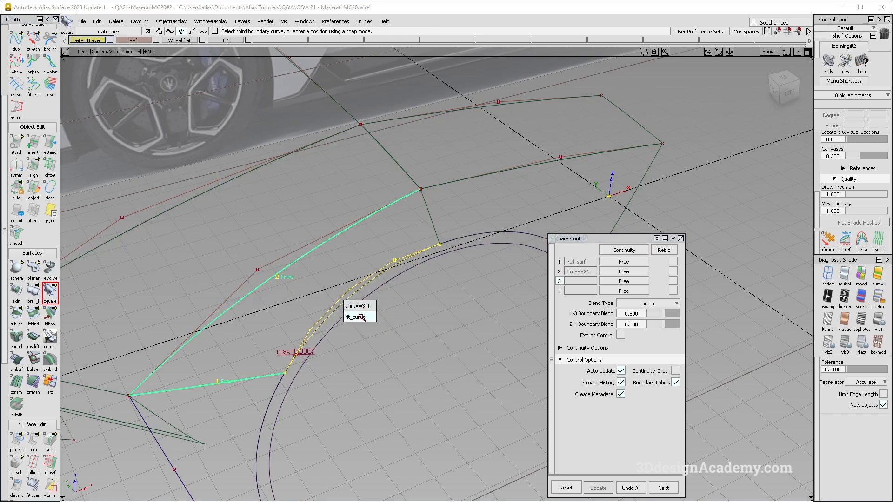
click(435, 224)
Step: Turn on Explicit Control for the front Square surface and adjust its U degree
ctrl+shift+middle_drag(347, 288, 349, 290)
alt+shift+drag(323, 288, 372, 232)
click(620, 335)
mouse_move(655, 360)
mouse_down()
mouse_move(663, 370)
mouse_move(646, 359)
mouse_up()
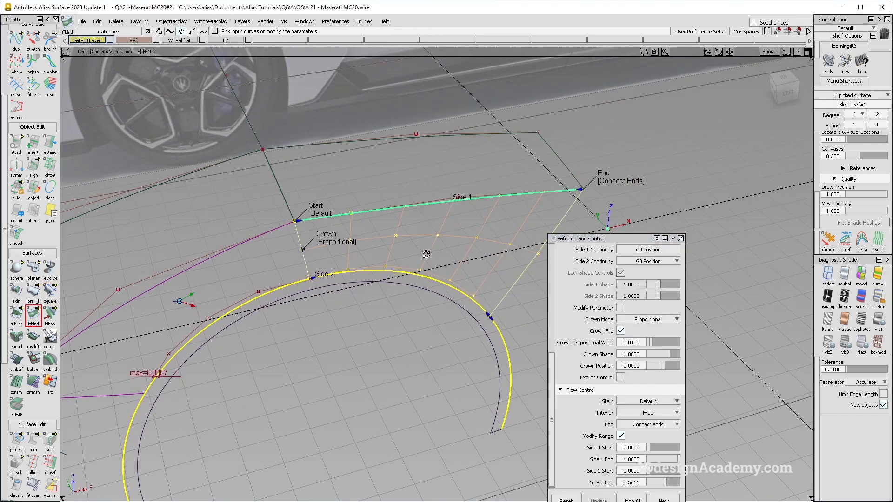
Step: Fit a degree 4, single-span curve to the rear part of the outer wheel arch and limit its range near the fender's rear
alt+shift+drag(363, 270, 346, 286)
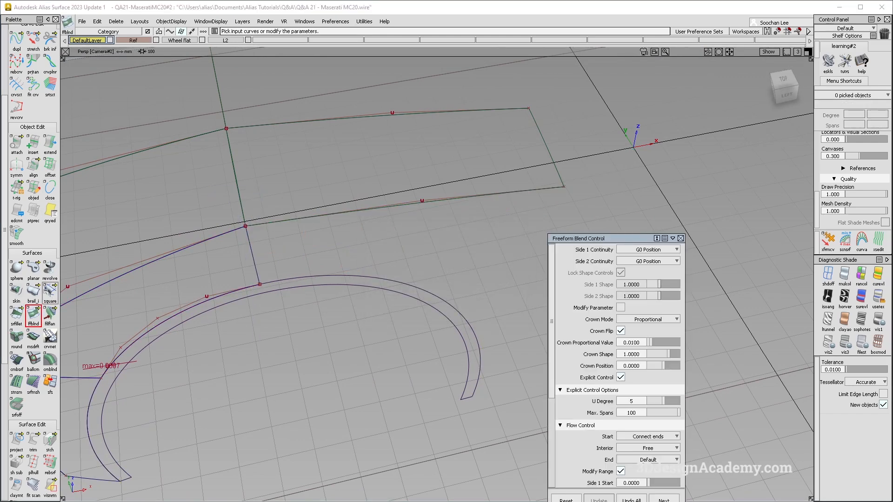
click(33, 86)
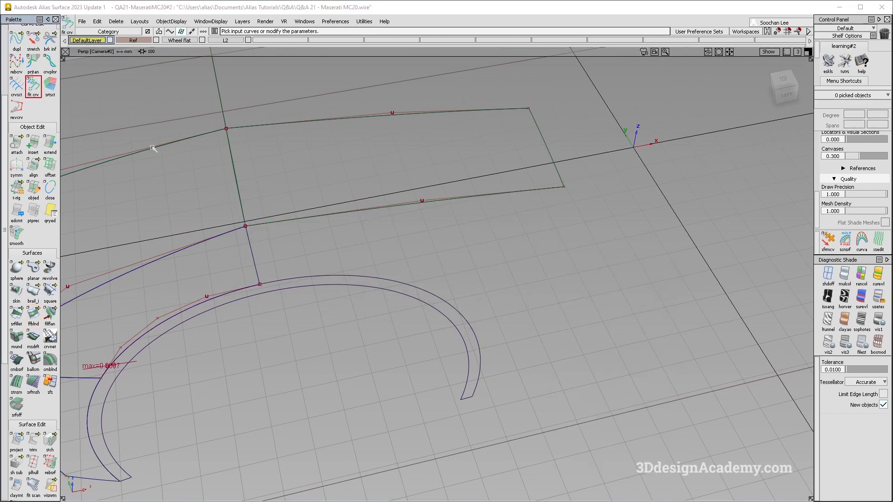
click(382, 280)
alt+shift+drag(477, 325, 459, 300)
alt+shift+middle_drag(436, 307, 373, 277)
alt+shift+drag(372, 277, 377, 259)
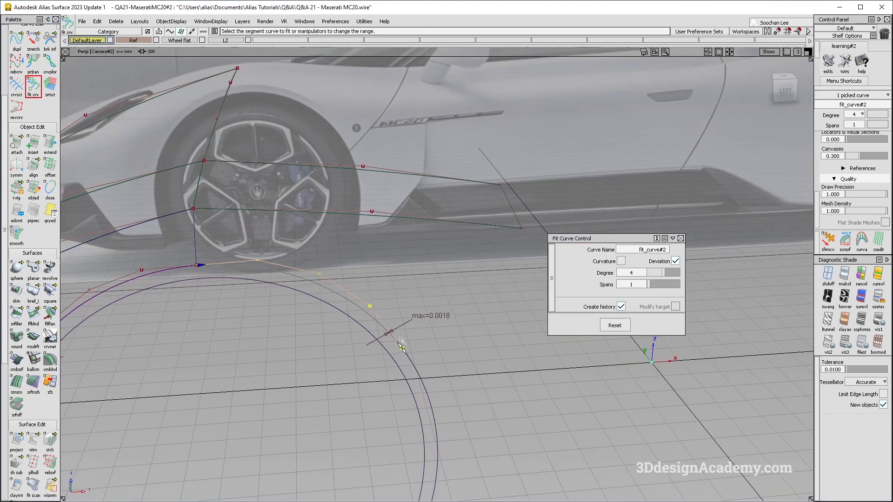
drag(392, 335, 390, 334)
mouse_move(438, 279)
alt+shift+mouse_down()
mouse_move(411, 277)
mouse_move(424, 277)
alt+shift+mouse_up()
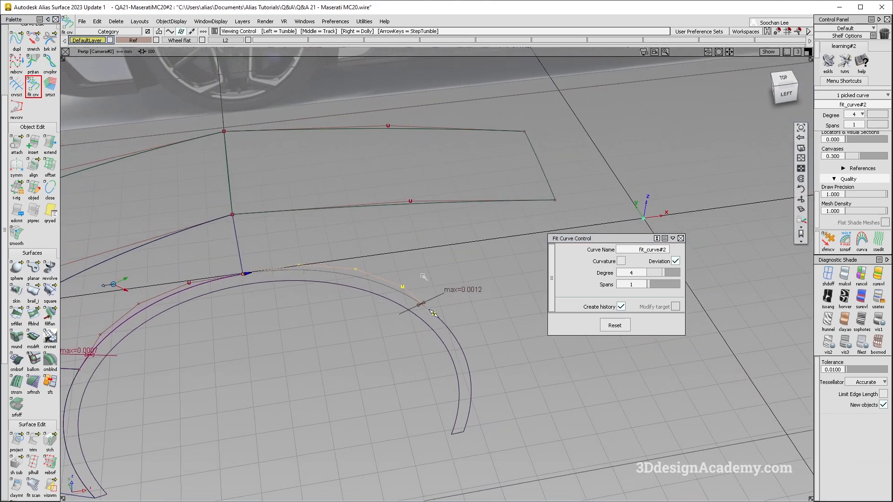
Step: Build a two-rail Birail surface from the short fender seam, using the rear fender edge and the new wheel arch fit curve as rails
alt+shift+drag(274, 241, 262, 345)
ctrl+shift+drag(261, 345, 215, 156)
click(34, 293)
click(235, 247)
click(347, 221)
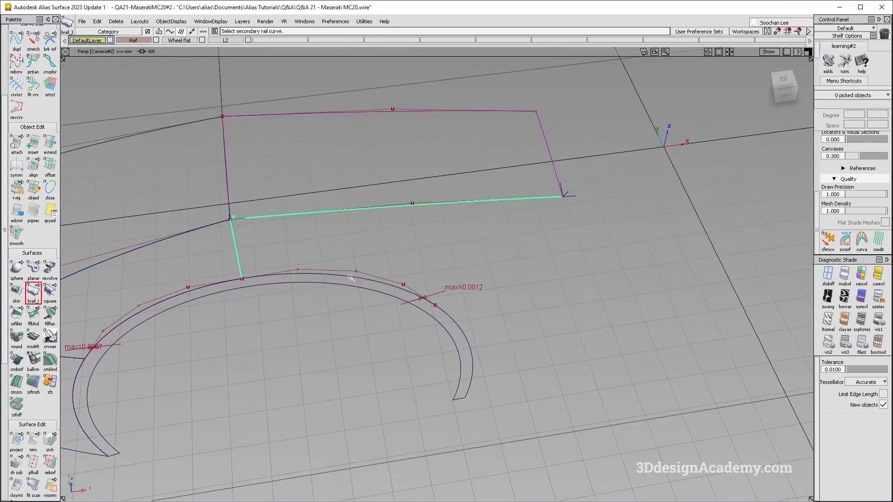
click(373, 296)
Step: Turn on rebuilding for Rail 1 of the rear Birail surface
alt+shift+middle_drag(295, 305, 363, 309)
ctrl+shift+right_drag(378, 237, 455, 321)
ctrl+shift+drag(600, 302, 600, 242)
ctrl+shift+drag(607, 252, 511, 252)
click(509, 249)
click(674, 292)
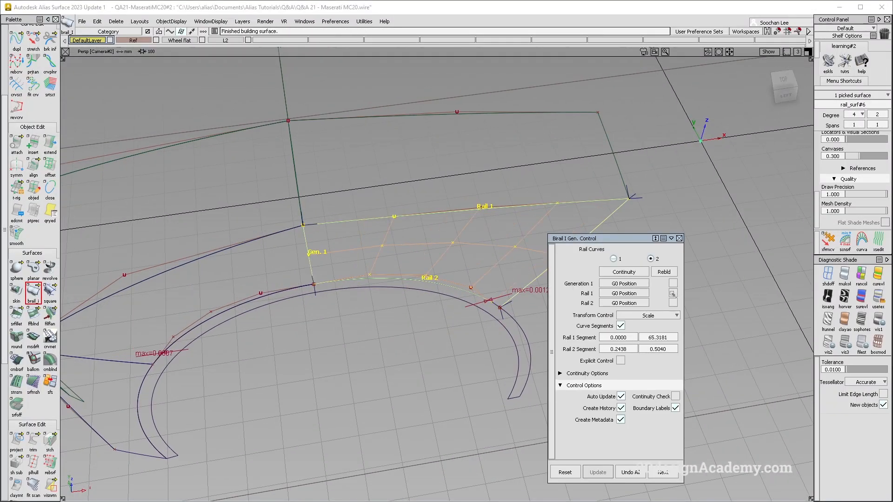
Step: Examine the new front and rear wheel arch surfaces with multi-color and surface evaluation diagnostic shading
alt+shift+middle_drag(498, 261, 445, 263)
ctrl+shift+right_drag(495, 207, 381, 268)
ctrl+shift+drag(379, 325, 373, 234)
alt+shift+middle_drag(329, 248, 401, 271)
ctrl+shift+drag(481, 355, 481, 251)
click(845, 276)
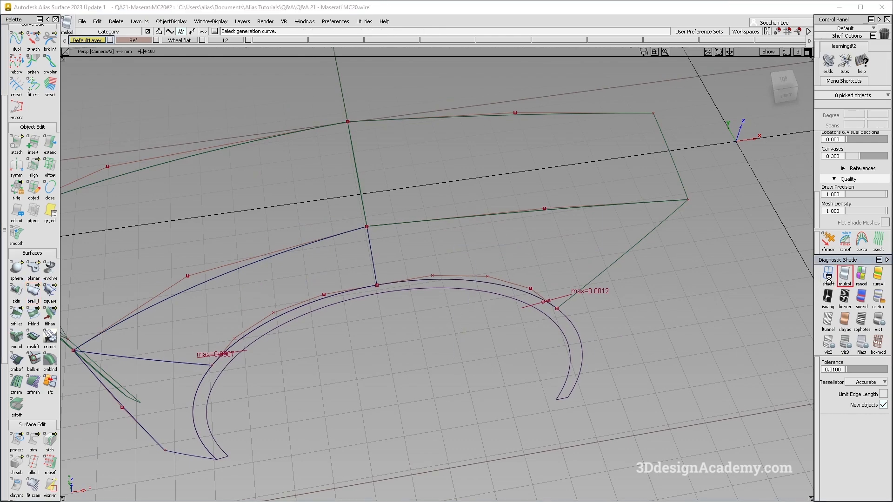
alt+shift+drag(465, 297, 493, 250)
alt+shift+middle_drag(493, 250, 591, 262)
alt+shift+drag(590, 262, 623, 279)
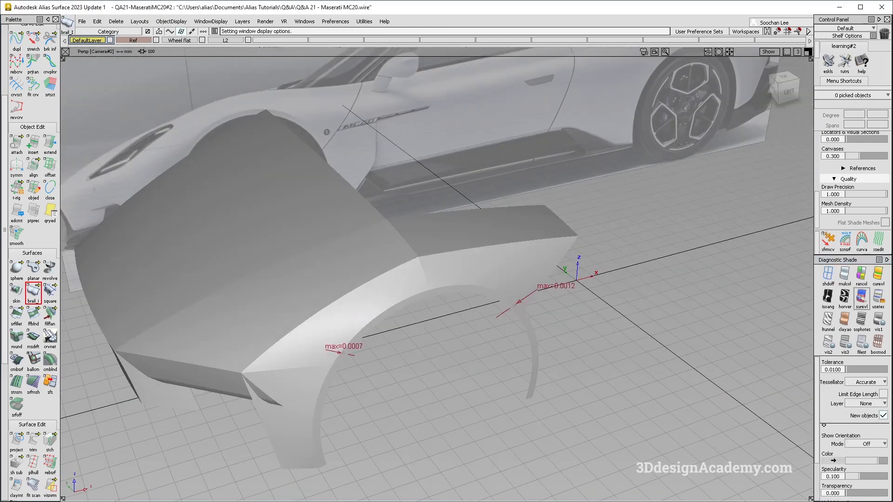
click(861, 298)
alt+shift+drag(639, 273, 552, 273)
alt+shift+right_drag(553, 272, 455, 271)
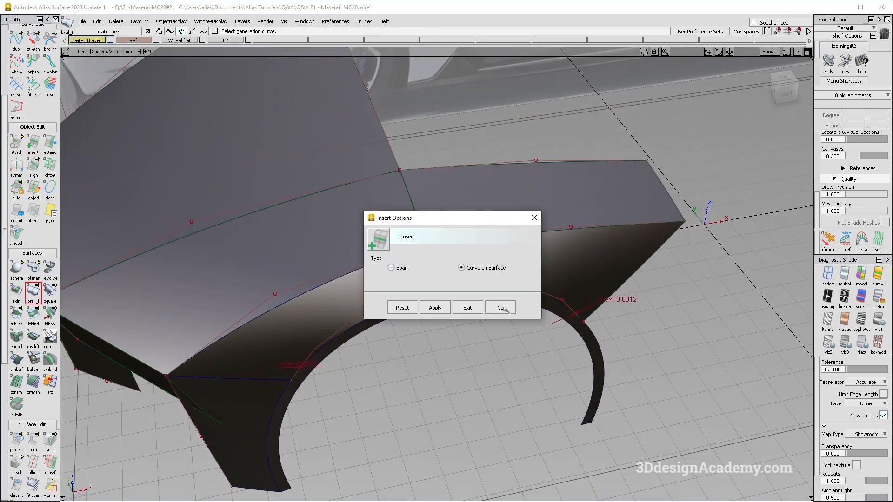
Step: Insert a curve-on-surface across the front Square surface at about parameter 0.59, judged against the side reference photo
click(501, 307)
click(440, 279)
click(460, 279)
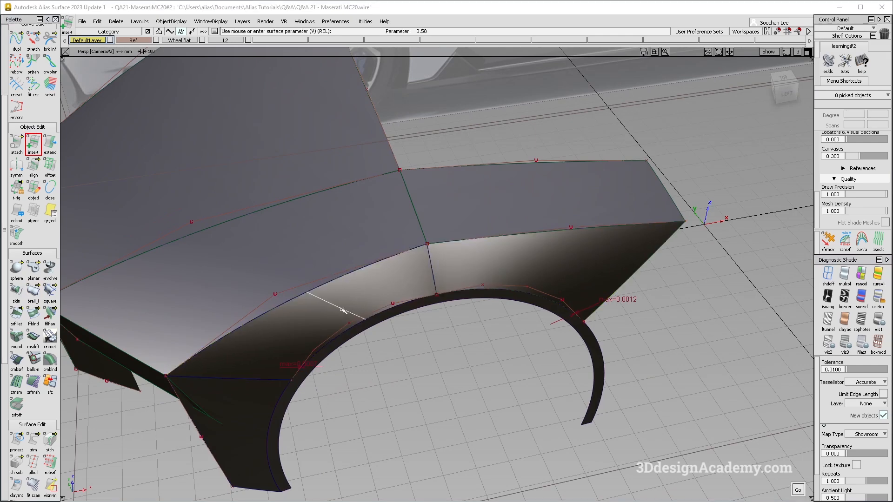
drag(340, 316, 403, 287)
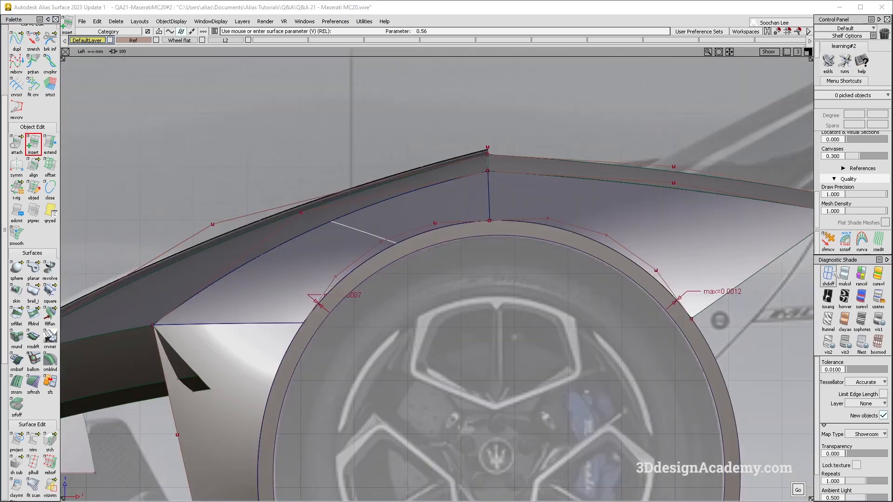
drag(354, 229, 362, 232)
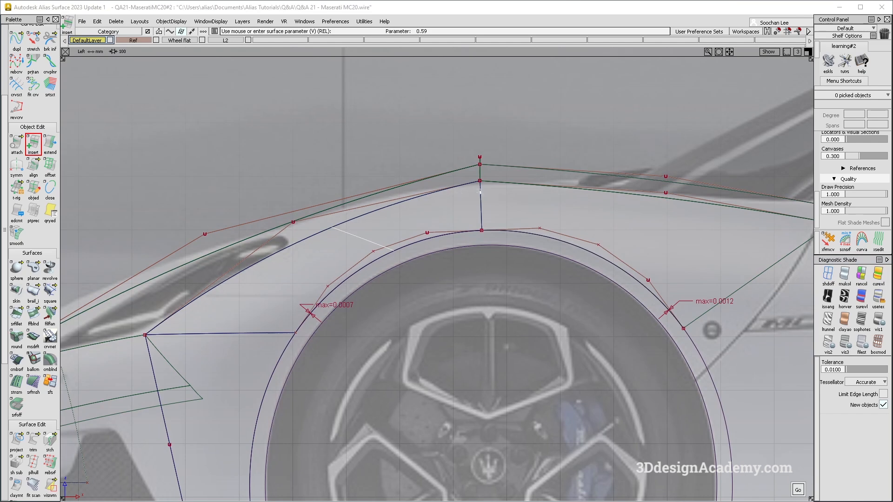
Step: Insert a matching curve-on-surface across the rear Birail surface above the wheel arch
click(503, 225)
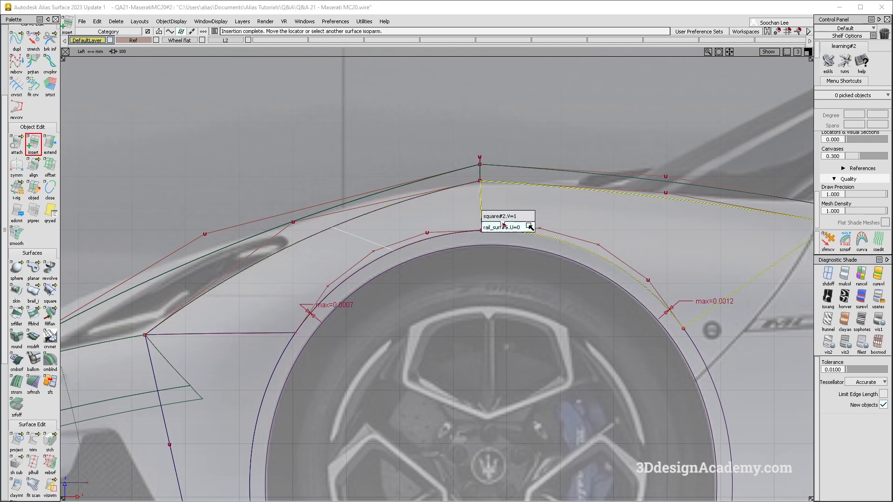
click(530, 227)
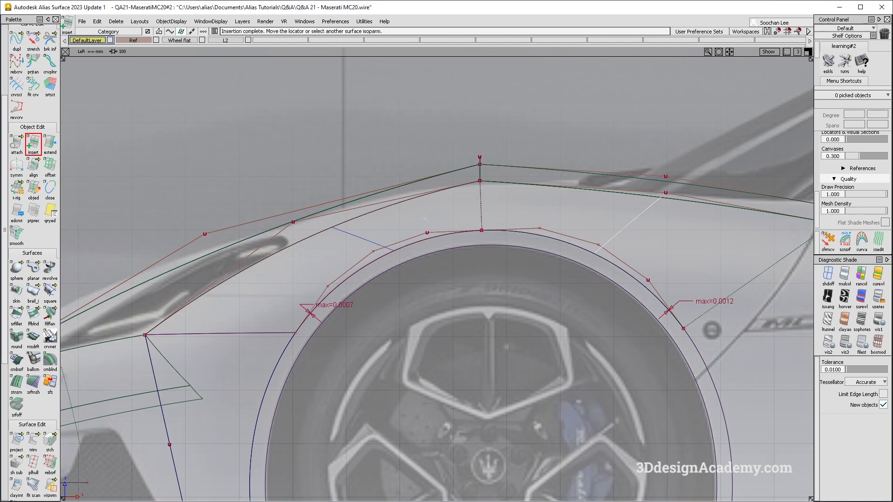
click(359, 238)
ctrl+shift+drag(384, 275, 420, 207)
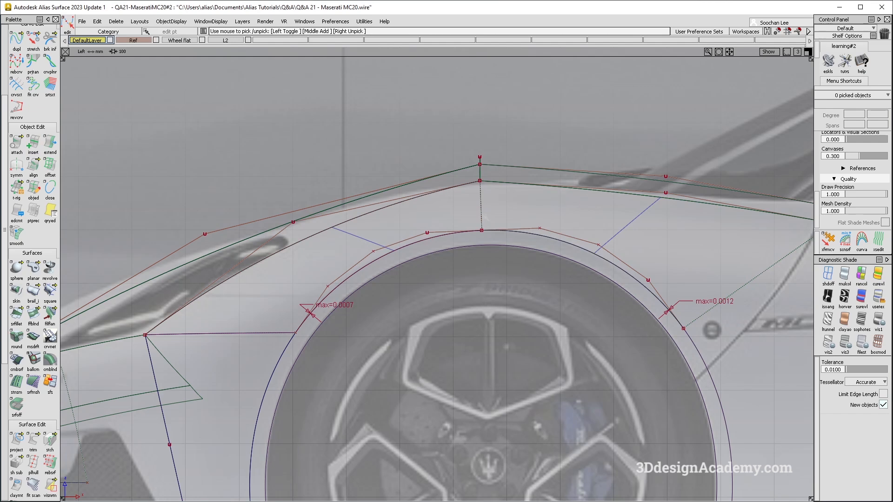
Step: Insert new curves-on-surface slightly farther from the centre seam on the front and rear surfaces and delete the earlier ones
double_click(33, 142)
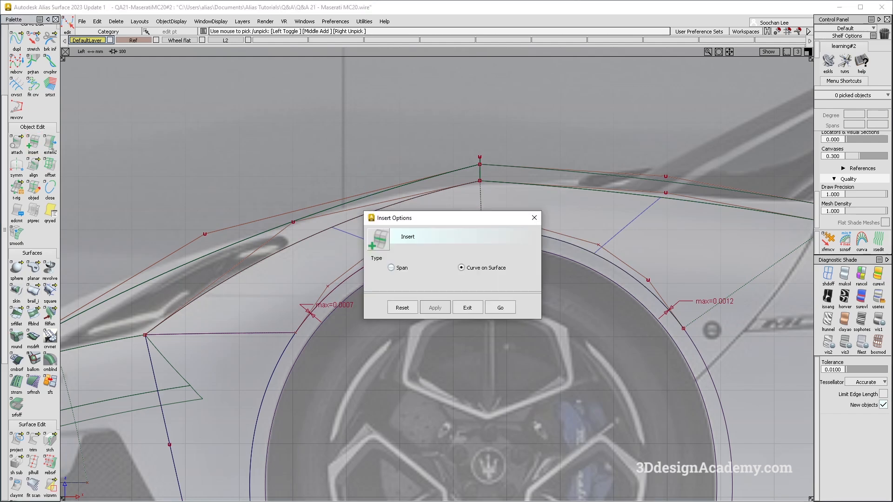
click(489, 309)
click(493, 229)
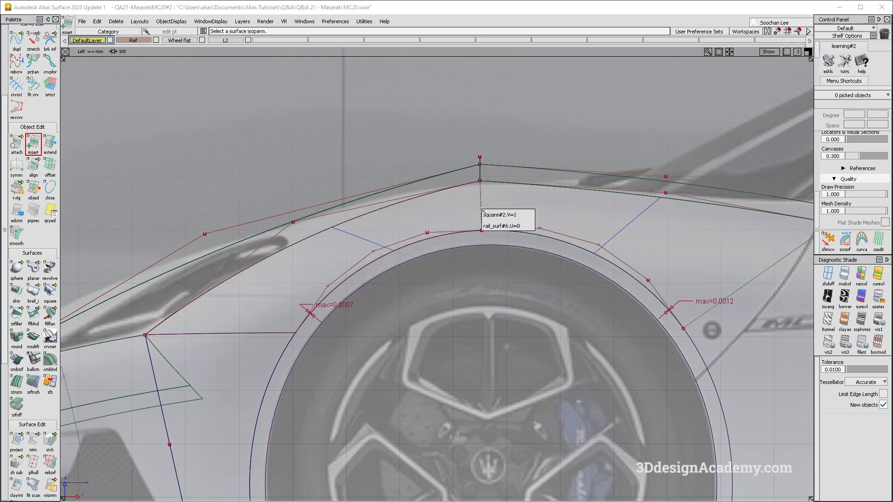
click(530, 226)
click(530, 223)
click(528, 225)
click(647, 223)
drag(640, 220, 643, 220)
key(space)
click(362, 238)
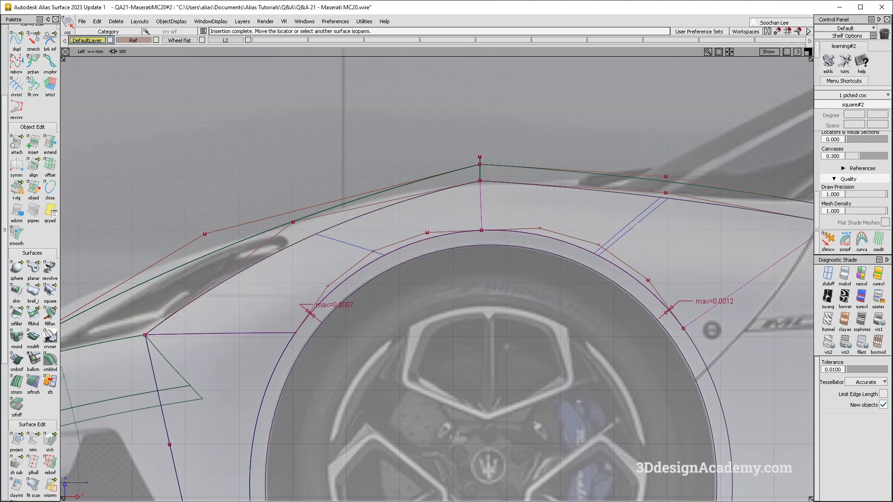
key(Delete)
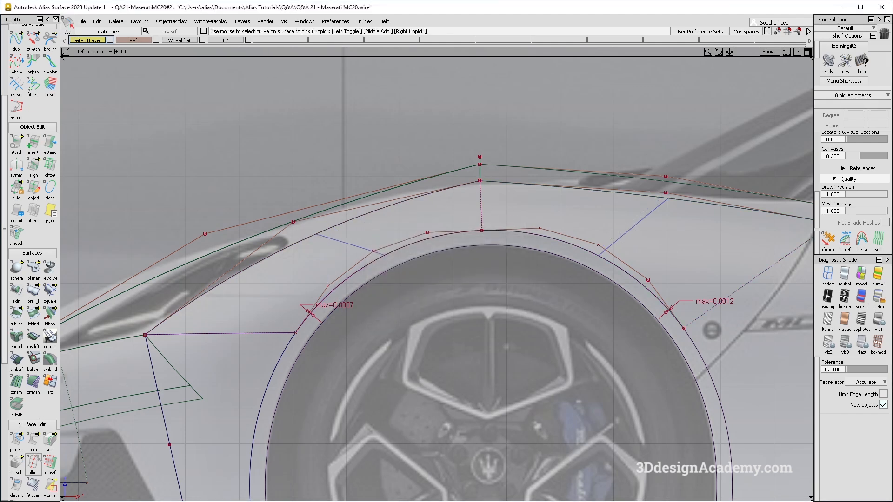
Step: Trim the front and rear wheel arch surfaces at their curves-on-surface, removing the portions next to the centre seam
key(t)
click(299, 297)
key(space)
alt+shift+middle_drag(462, 219, 198, 221)
click(419, 261)
alt+shift+middle_drag(271, 271, 388, 283)
key(space)
ctrl+shift+drag(279, 371, 255, 290)
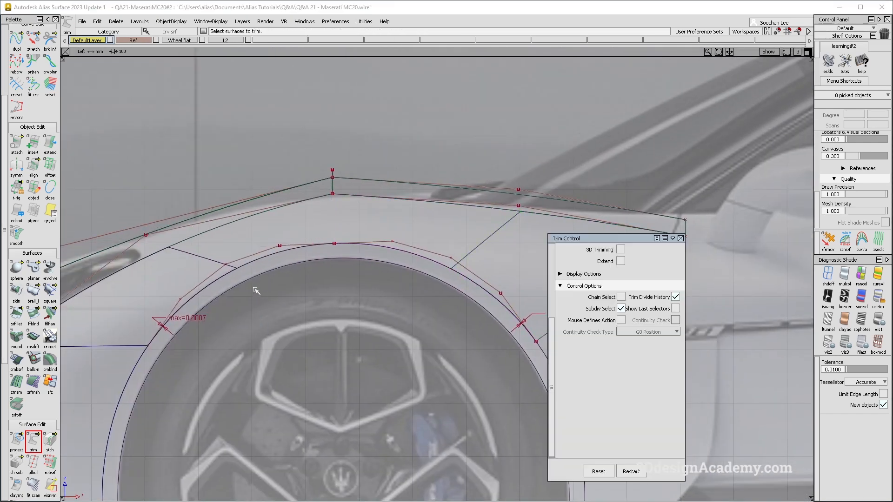
Step: Delete the two fit curves along the wheel arch and open the blend curve tools
key(F8)
alt+shift+drag(401, 333, 297, 307)
ctrl+shift+drag(199, 207, 57, 180)
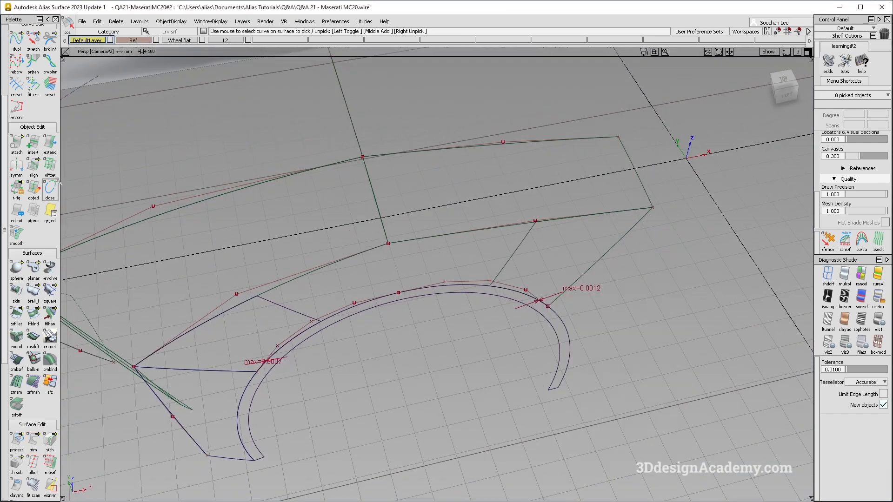
scroll(36, 131, up, 3)
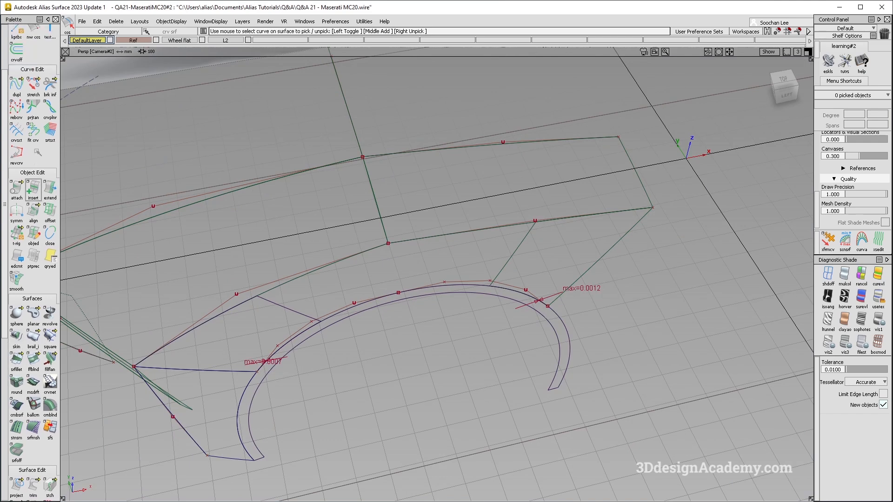
click(49, 50)
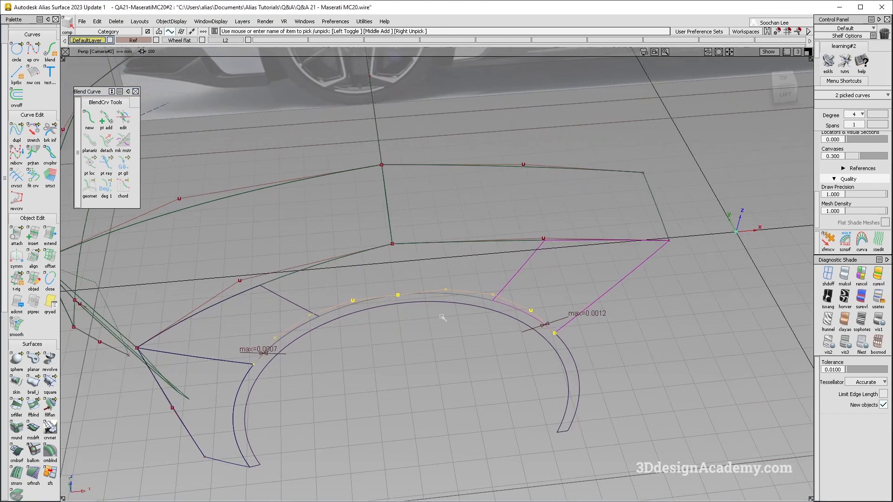
alt+shift+drag(437, 322, 308, 294)
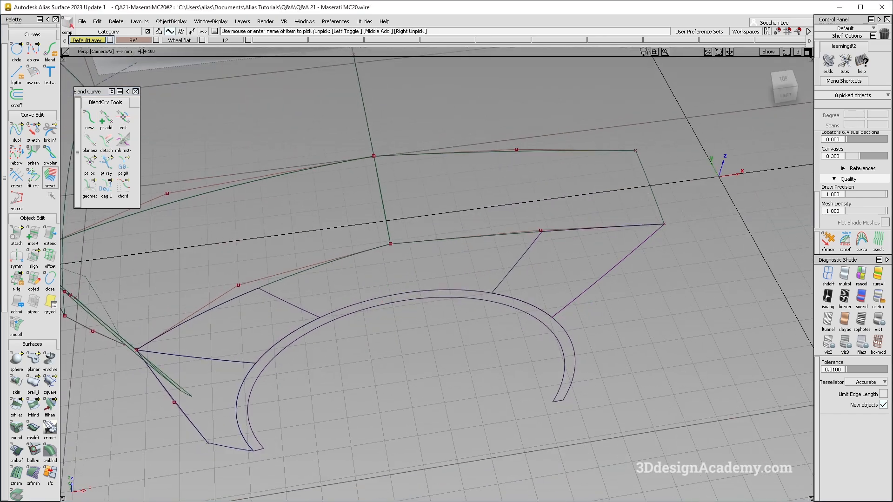
Step: Create a blend curve bridging the upper corners of the front and rear trimmed surfaces
click(89, 118)
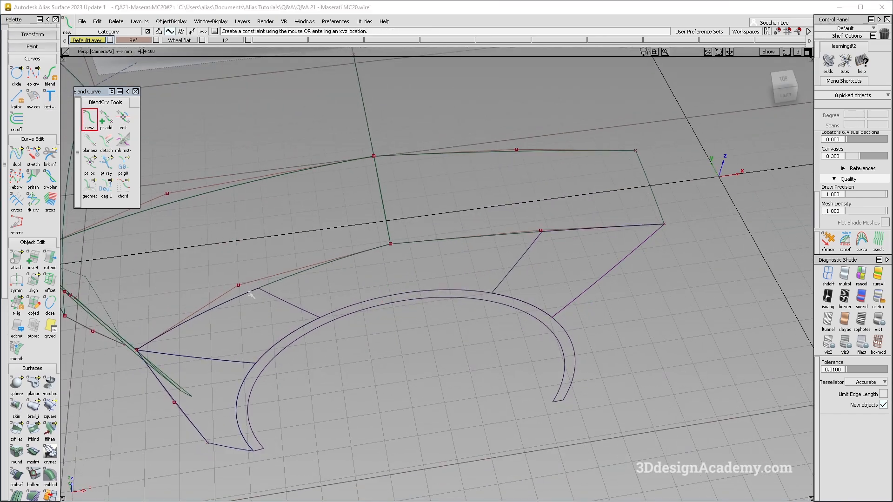
click(265, 300)
click(272, 310)
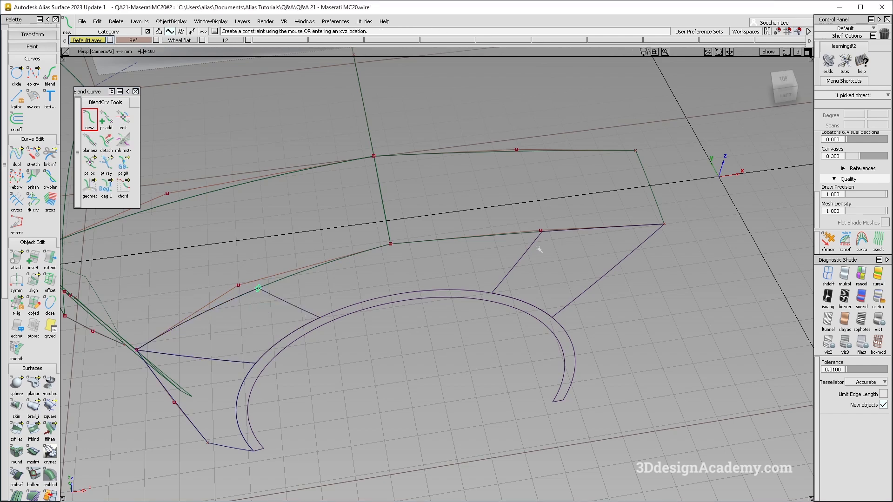
click(617, 246)
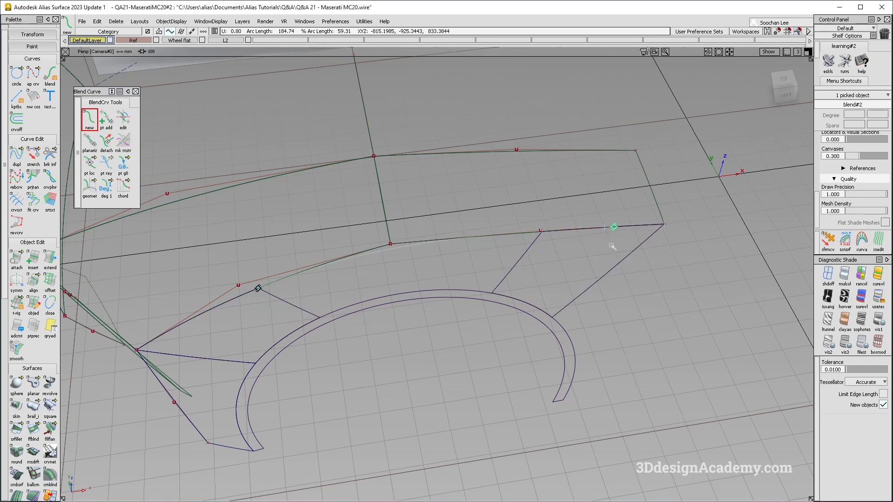
Step: Build a Square surface across the gap from the two trimmed edges, the blend curve and the wheel arch edge
click(50, 406)
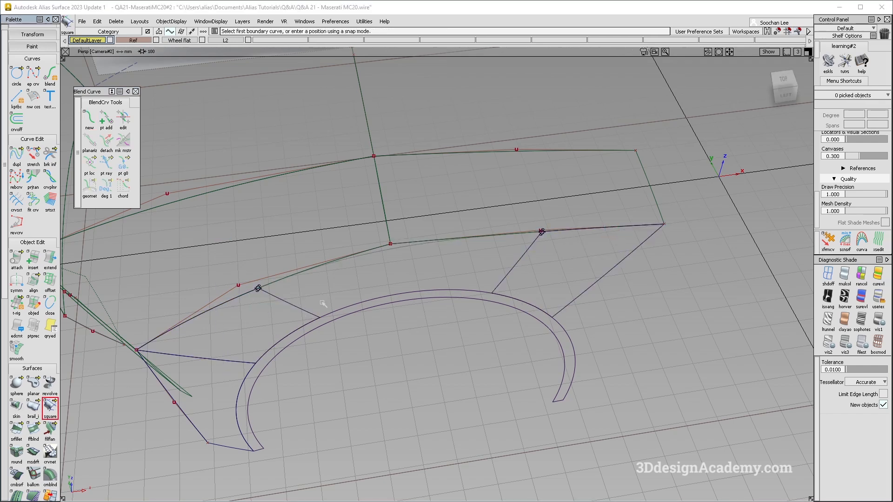
click(292, 305)
click(391, 250)
click(412, 292)
click(520, 263)
Step: Set boundaries 1 and 3 of the new Square surface to G2 Curvature and turn on Explicit Control
click(623, 262)
click(622, 305)
click(623, 282)
click(621, 324)
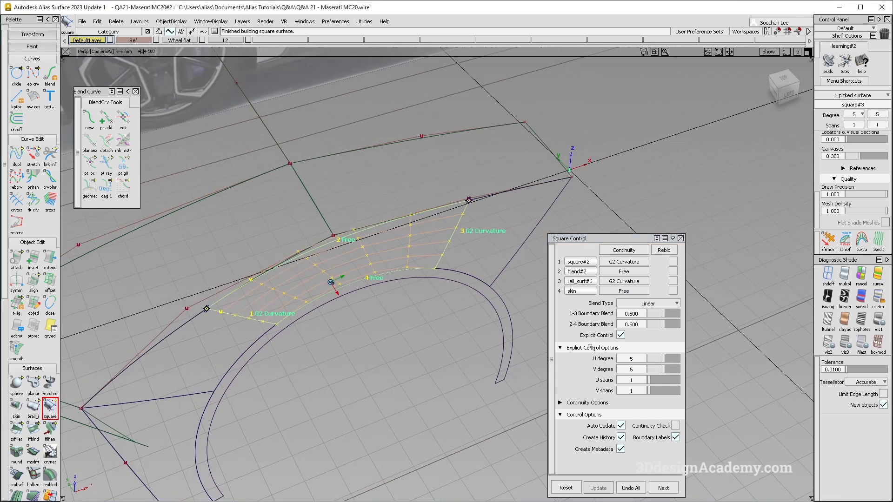
Step: Lower the U degree of the gap-filling Square surface and close the command
click(656, 359)
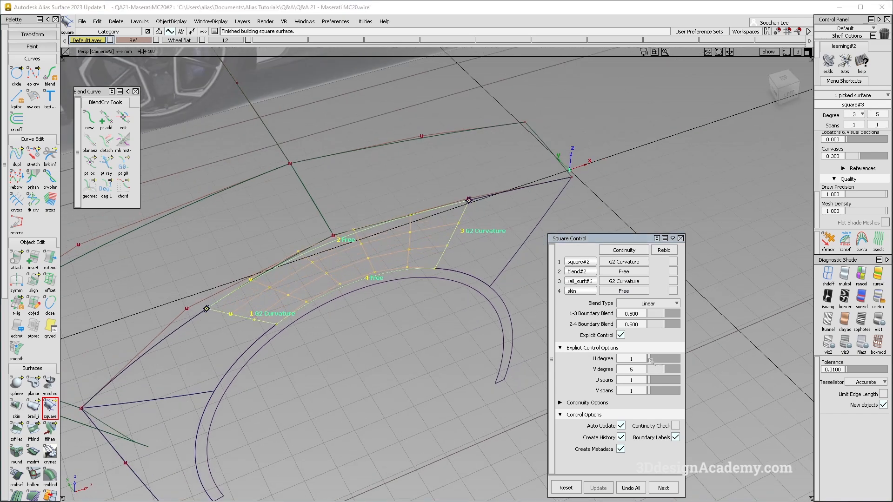
click(653, 360)
alt+shift+drag(423, 299, 416, 246)
click(415, 247)
ctrl+shift+drag(514, 245, 514, 270)
click(520, 298)
click(232, 349)
click(297, 353)
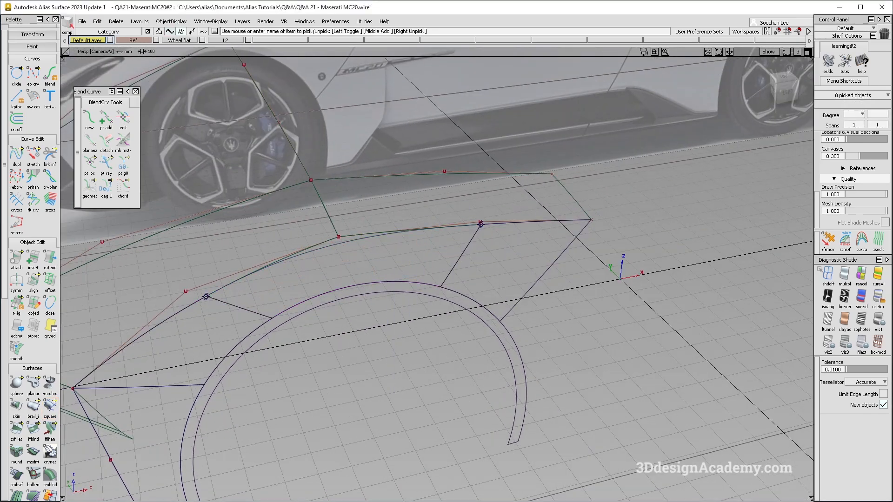
Step: Examine the fender and wheel arch surfaces from several angles under Showroom reflection shading
click(878, 298)
ctrl+shift+right_drag(474, 323, 404, 259)
mouse_move(403, 260)
alt+shift+mouse_down()
mouse_move(397, 297)
mouse_move(383, 286)
mouse_move(437, 302)
mouse_move(543, 230)
mouse_move(574, 307)
alt+shift+mouse_up()
ctrl+shift+right_drag(574, 306, 541, 240)
alt+shift+drag(581, 251, 560, 316)
mouse_move(559, 317)
ctrl+shift+mouse_down()
mouse_move(539, 170)
mouse_move(437, 257)
mouse_move(488, 267)
mouse_move(462, 454)
ctrl+shift+mouse_up()
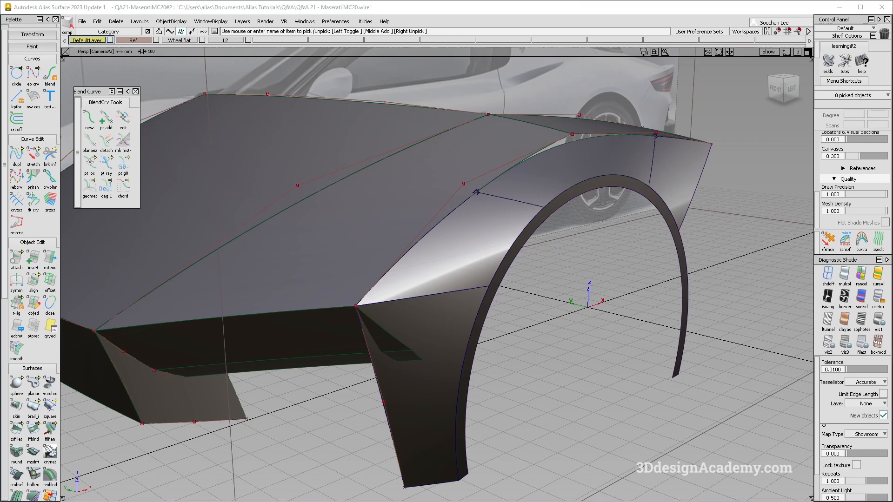
mouse_move(414, 325)
alt+shift+mouse_down()
mouse_move(431, 353)
mouse_move(360, 294)
mouse_move(418, 396)
alt+shift+mouse_up()
ctrl+shift+drag(418, 398, 445, 229)
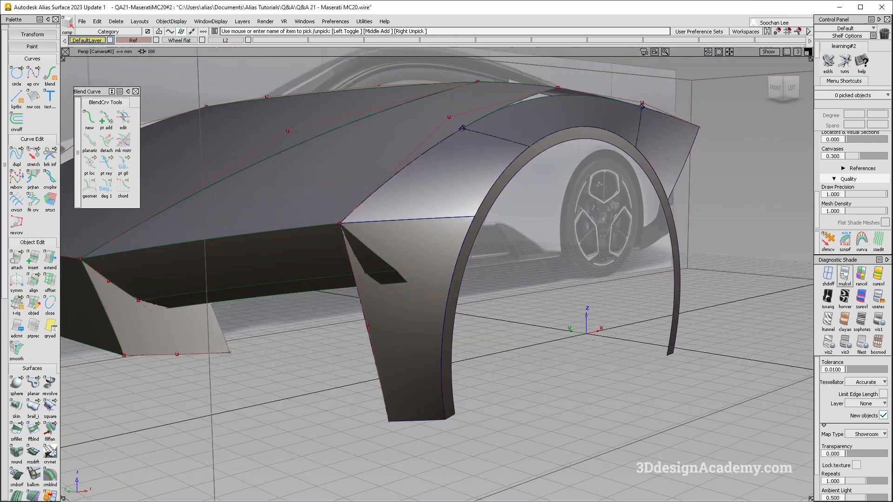
Step: Switch the diagnostic shading to multi-color and compare the bumper corner with the Maserati MC20 reference photo
click(845, 275)
alt+shift+drag(442, 283, 372, 294)
alt+shift+drag(350, 245, 357, 242)
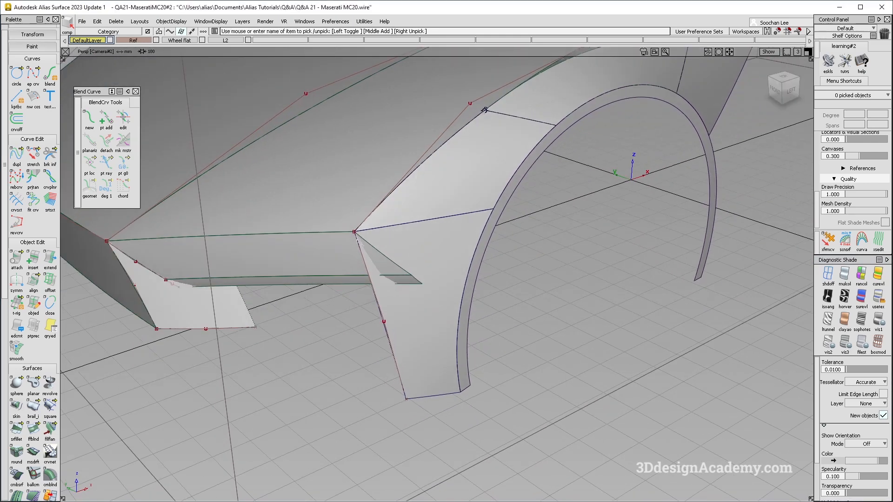
alt+shift+middle_drag(340, 289, 381, 290)
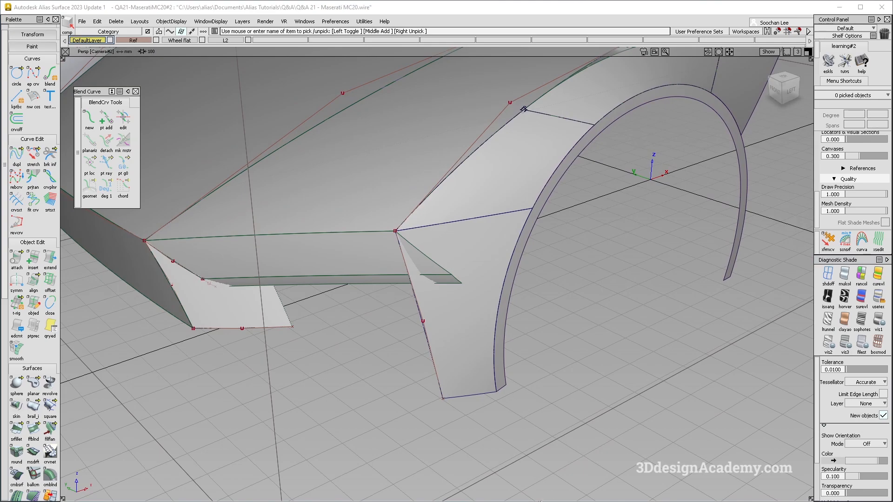
key(alt+Tab)
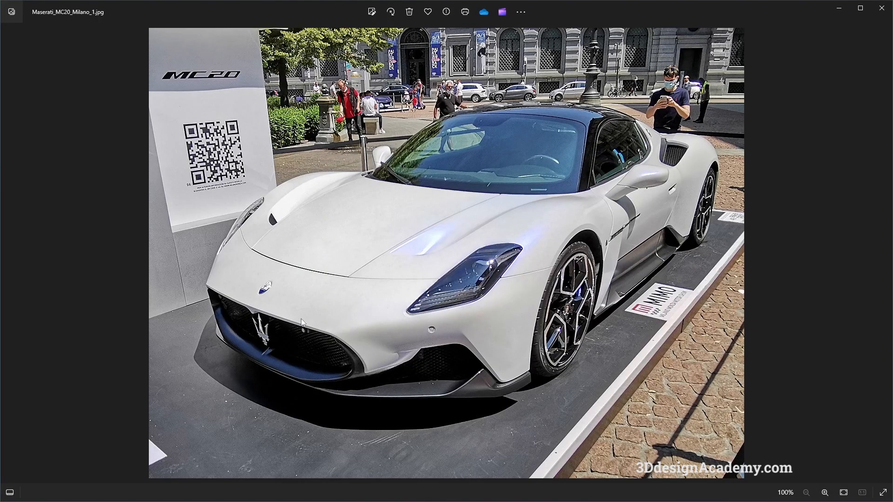
key(alt+Tab)
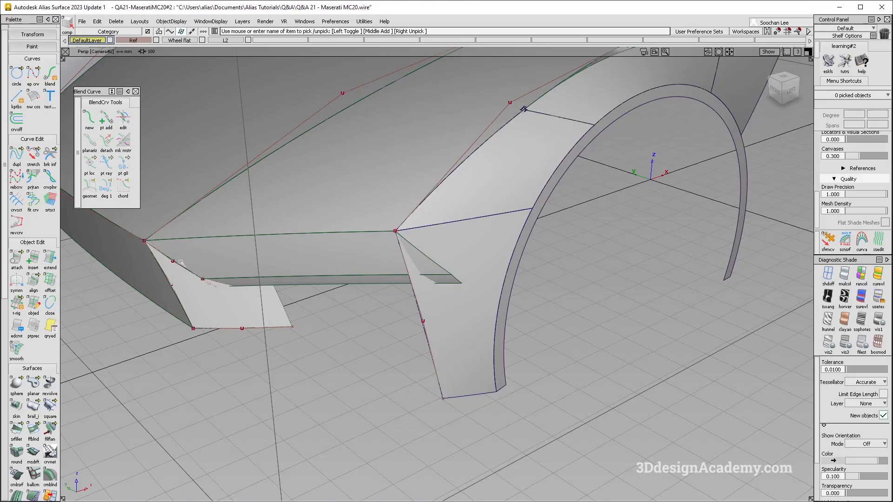
Step: Intersect the lower front fender surface with the bumper surface that passes through it
alt+shift+drag(174, 259, 254, 311)
alt+shift+middle_drag(253, 311, 320, 317)
alt+shift+drag(319, 324, 383, 301)
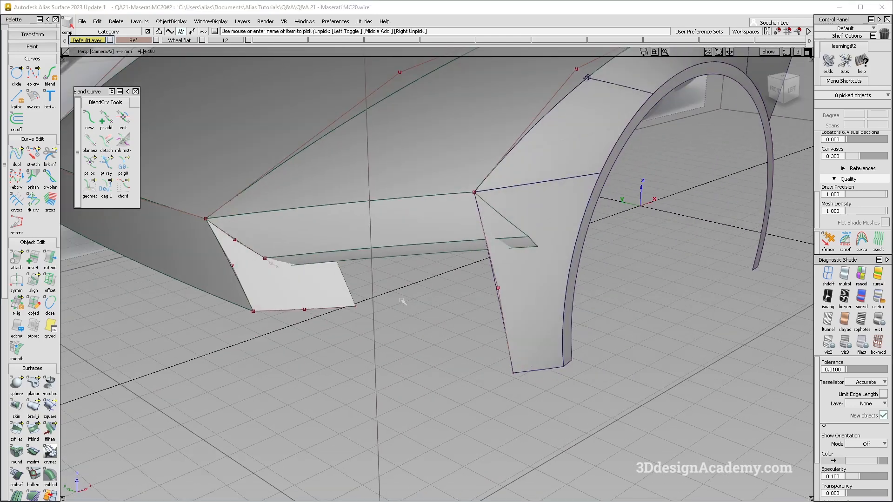
ctrl+shift+drag(463, 355, 427, 194)
alt+shift+drag(532, 216, 448, 274)
ctrl+shift+drag(431, 370, 419, 226)
scroll(19, 439, down, 6)
drag(17, 369, 52, 377)
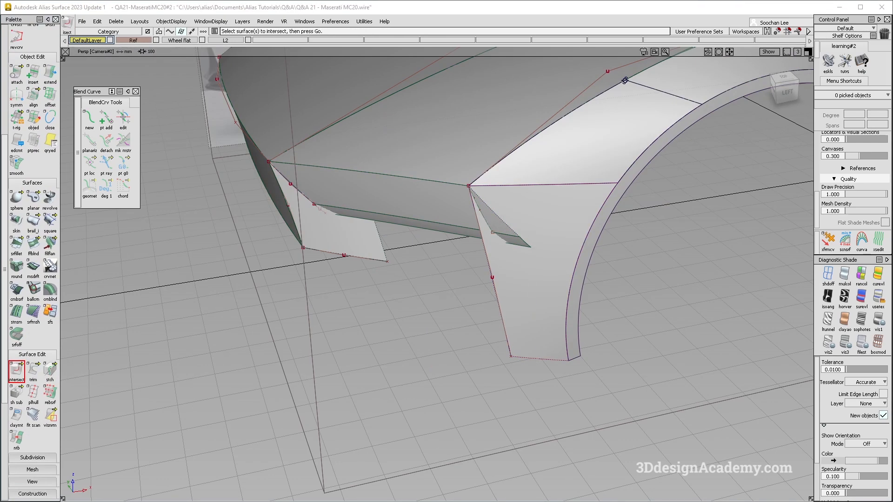
Step: Check the reference photo and draw an edit point curve in the side view from the intersection's lower end to the fender's lower front corner
key(alt+Tab)
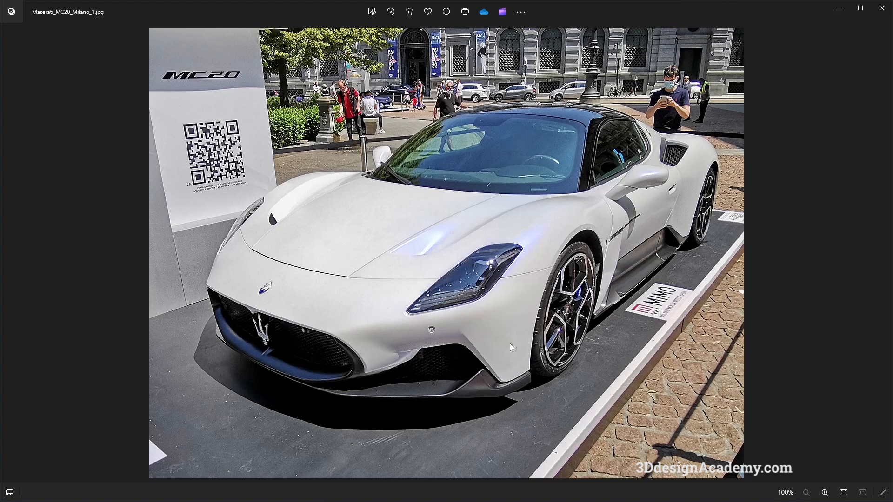
key(Right)
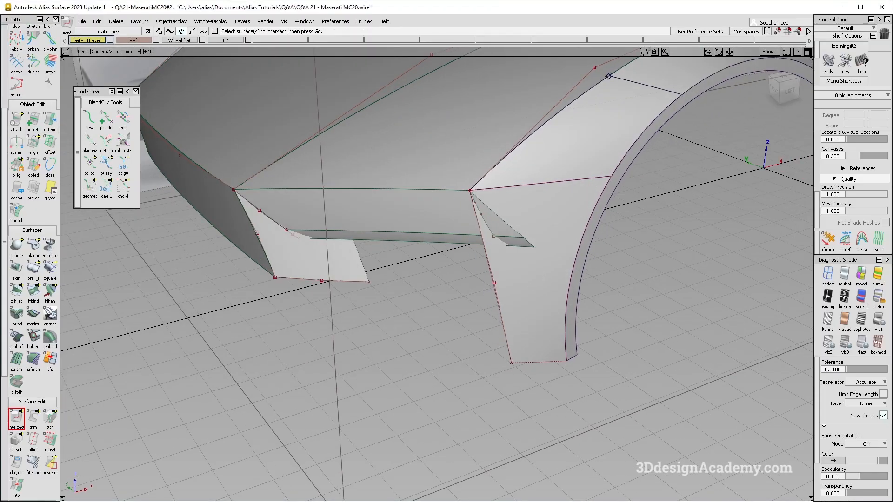
scroll(46, 80, up, 3)
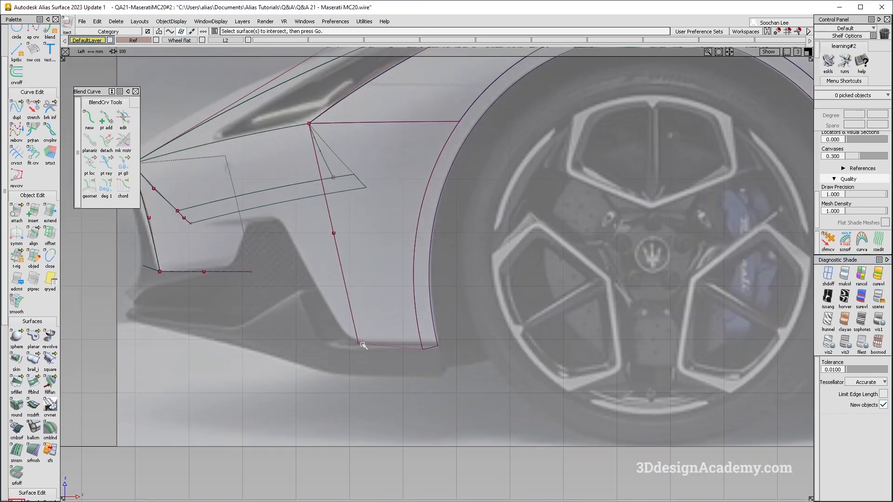
scroll(32, 116, up, 2)
click(33, 74)
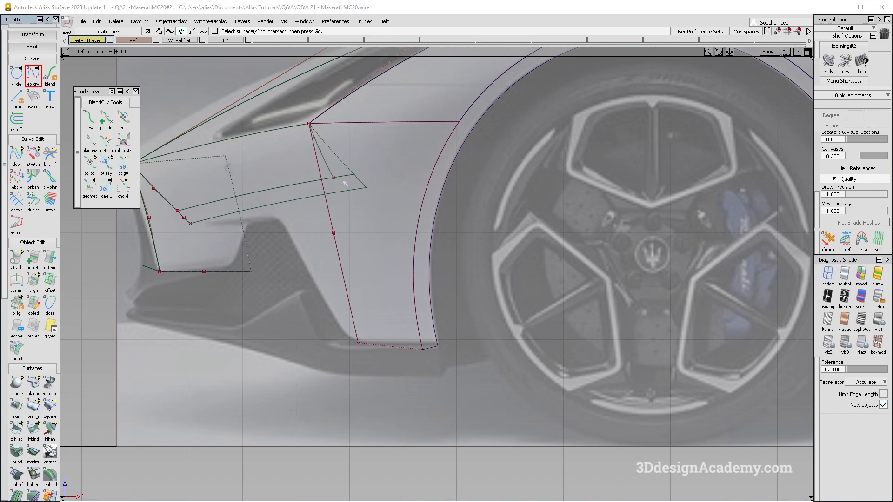
click(333, 177)
click(352, 318)
click(358, 343)
Step: Project the new curve onto the lower fender surface from the side and trim away the excess there and on the overlapping bumper surface
scroll(21, 447, down, 3)
drag(17, 450, 35, 452)
click(342, 230)
key(F8)
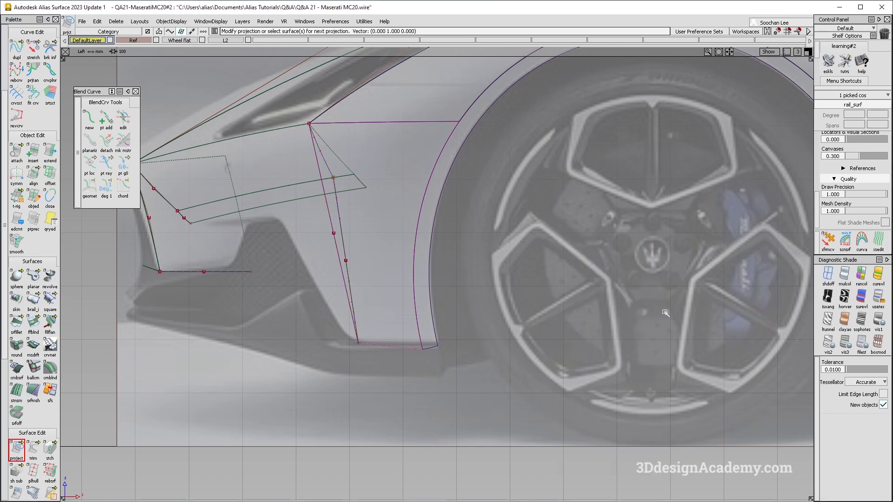
alt+shift+drag(454, 282, 392, 251)
alt+shift+middle_drag(392, 251, 382, 249)
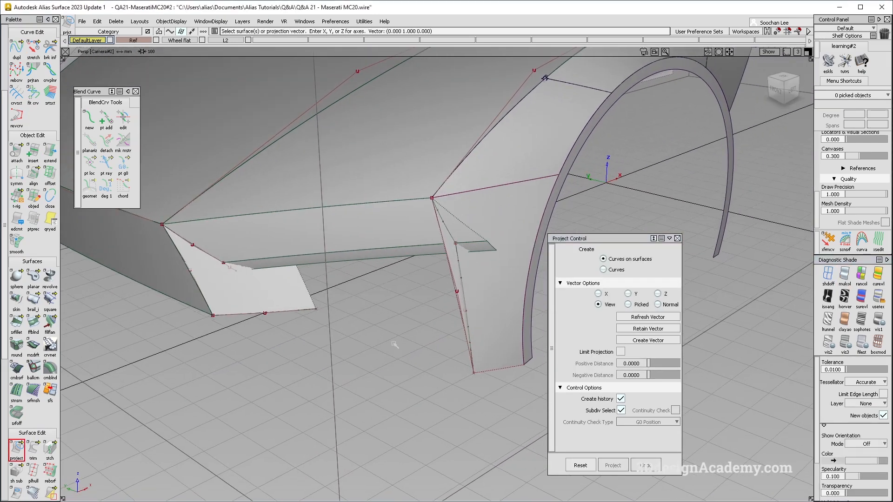
click(20, 449)
click(33, 449)
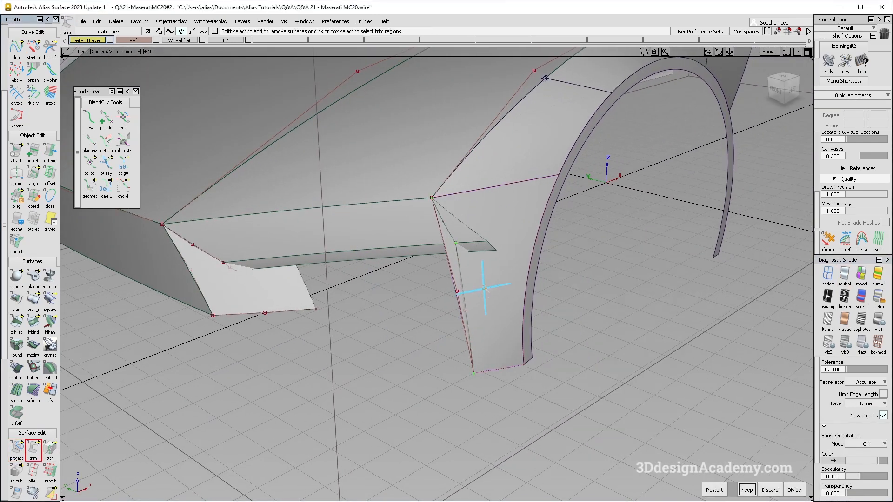
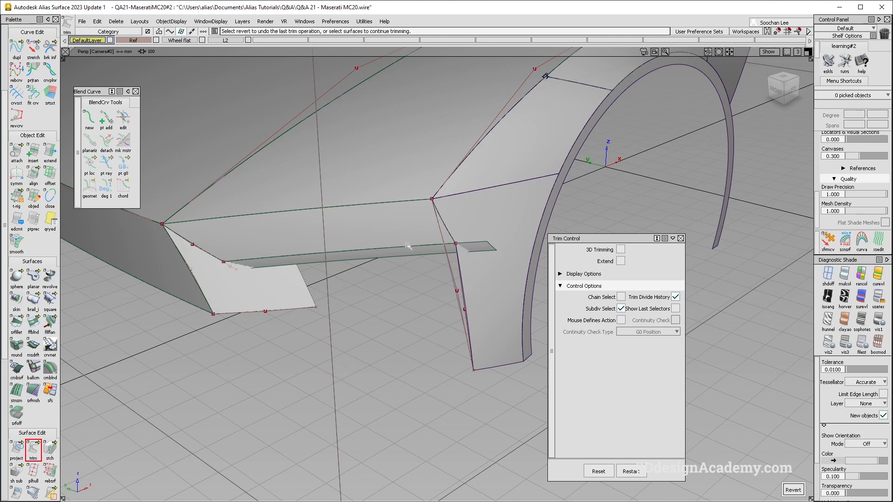
Step: Stretch the upper end of the fender's front edge curve, snapping it higher along the bumper intersection edge
click(33, 46)
click(459, 279)
ctrl+alt+drag(455, 243, 417, 279)
Step: Draw a short edit point curve from the front edge curve's upper end forward toward the air intake in the side view
scroll(449, 234, up, 3)
scroll(37, 84, up, 3)
click(33, 74)
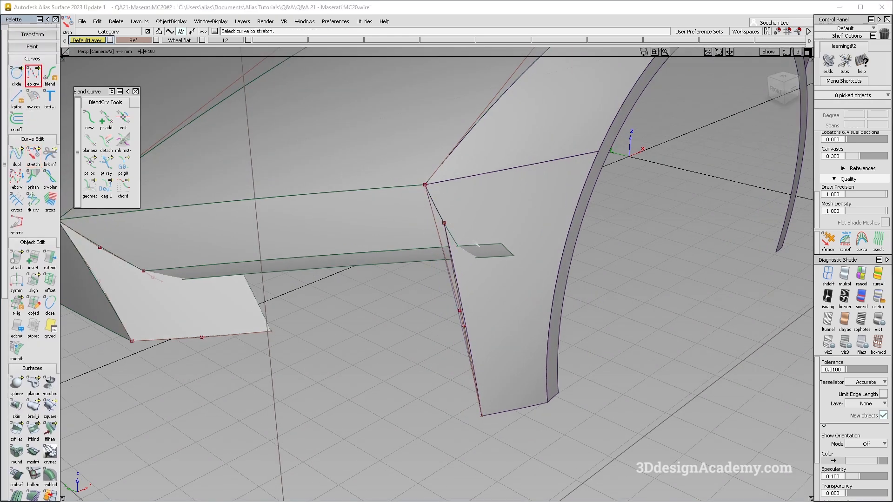
click(444, 223)
key(F6)
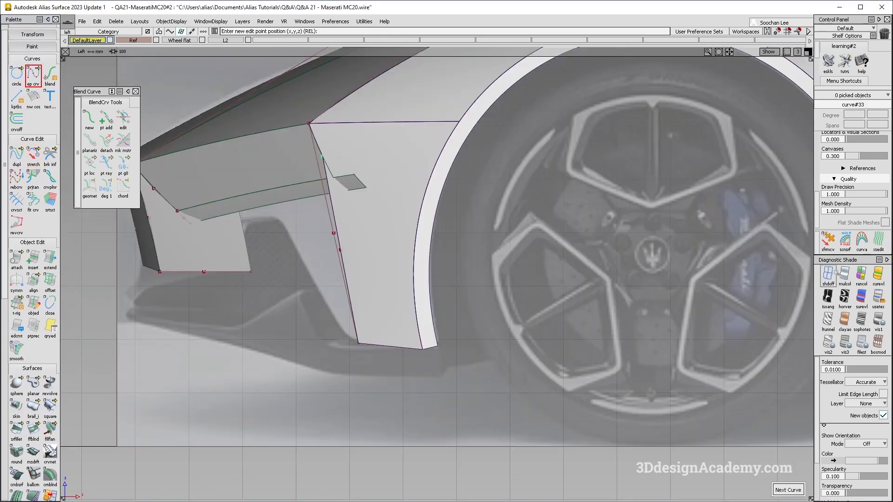
click(827, 275)
click(277, 188)
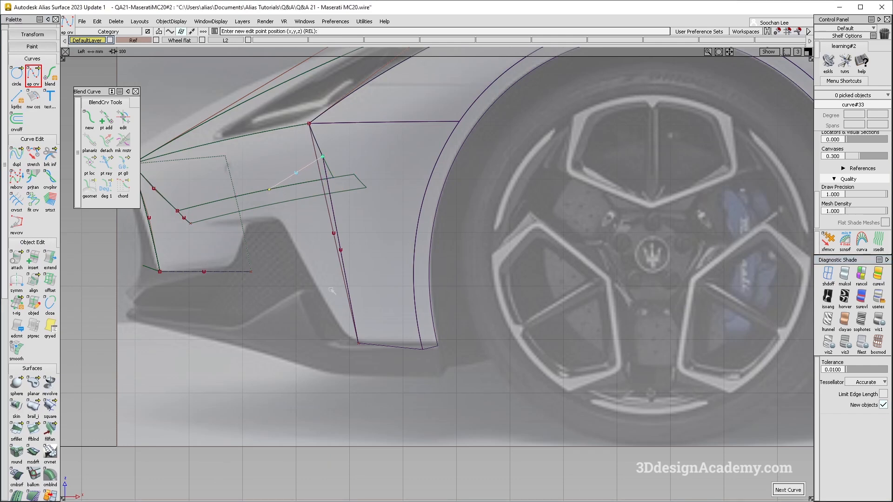
key(space)
Step: Stretch the free end of the short intake curve slightly back toward the fender and check it against the side view image
key(F8)
click(845, 274)
alt+shift+drag(449, 236, 311, 286)
key(alt+Tab)
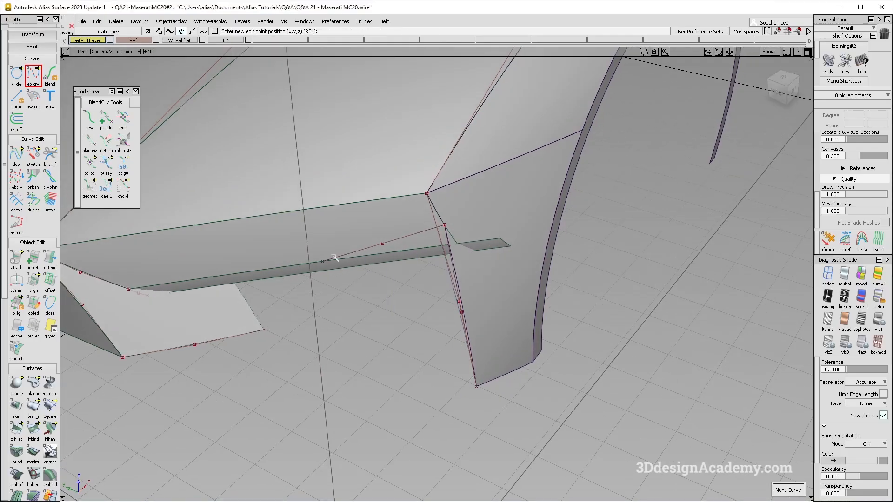
click(33, 155)
click(352, 258)
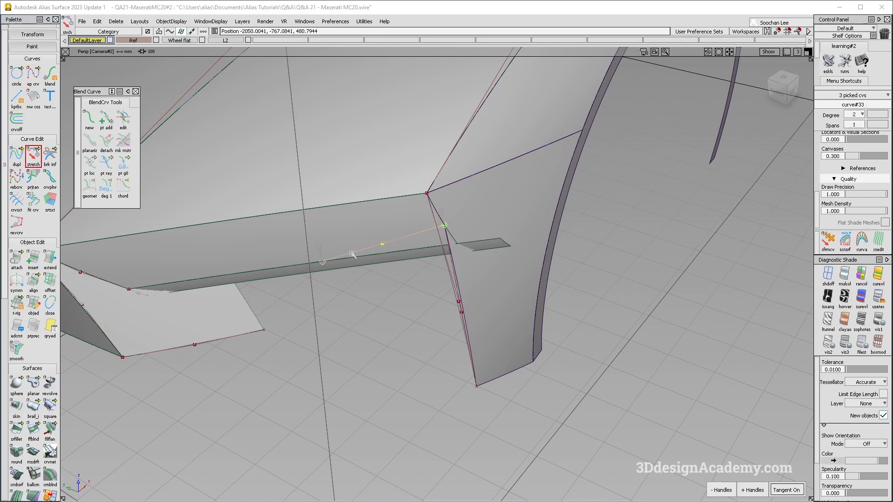
drag(351, 260, 338, 262)
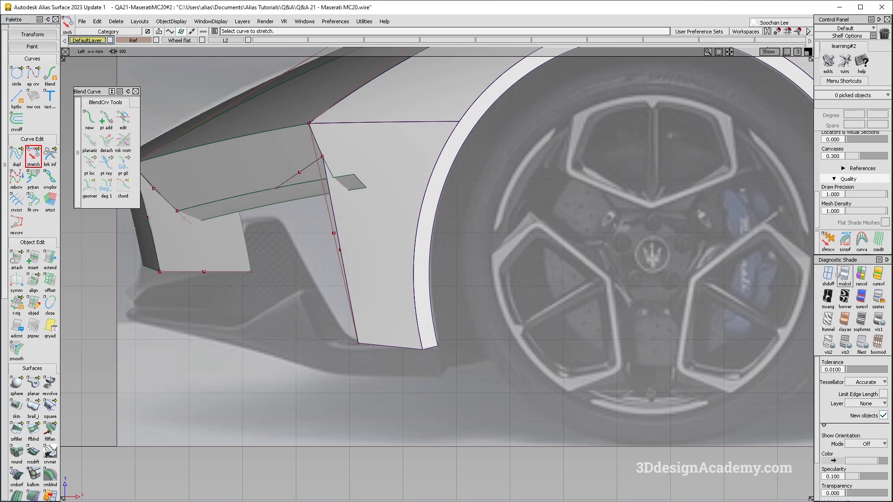
click(829, 275)
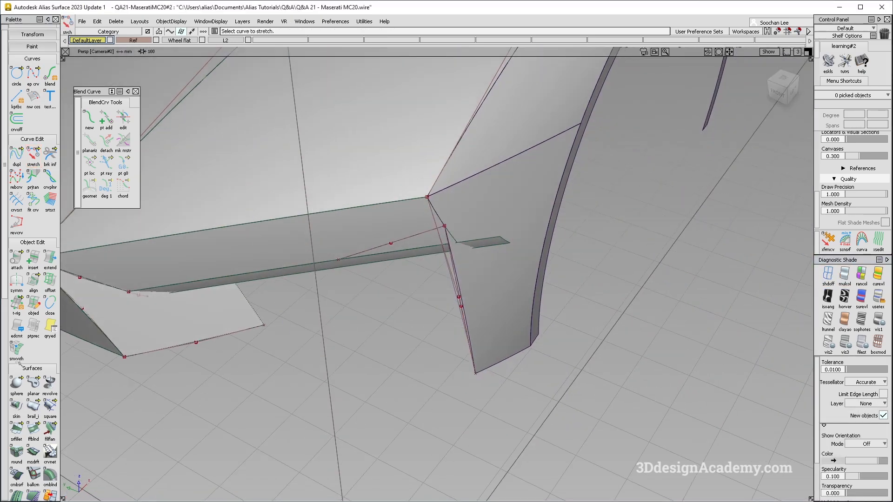
Step: Build a Monorail surface by sweeping the short intake curve along the fender's front edge
key(b)
click(613, 280)
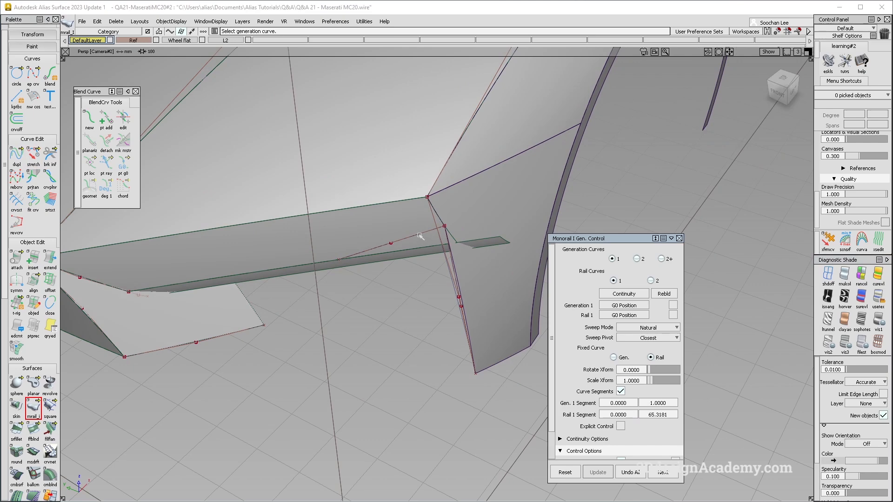
click(435, 246)
click(454, 264)
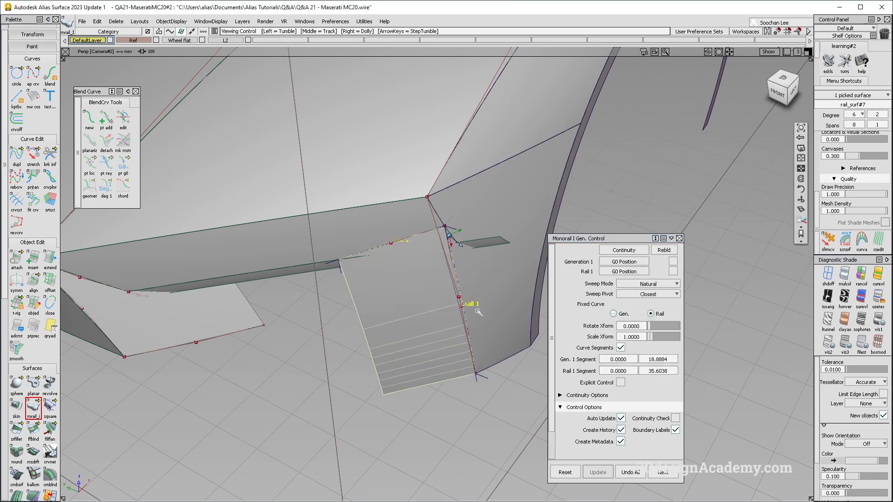
Step: Turn on rebuild for Rail 1 and examine the rail surface where it meets the fender's lower corner
click(673, 271)
alt+shift+drag(534, 316, 473, 326)
alt+shift+right_drag(471, 365, 507, 344)
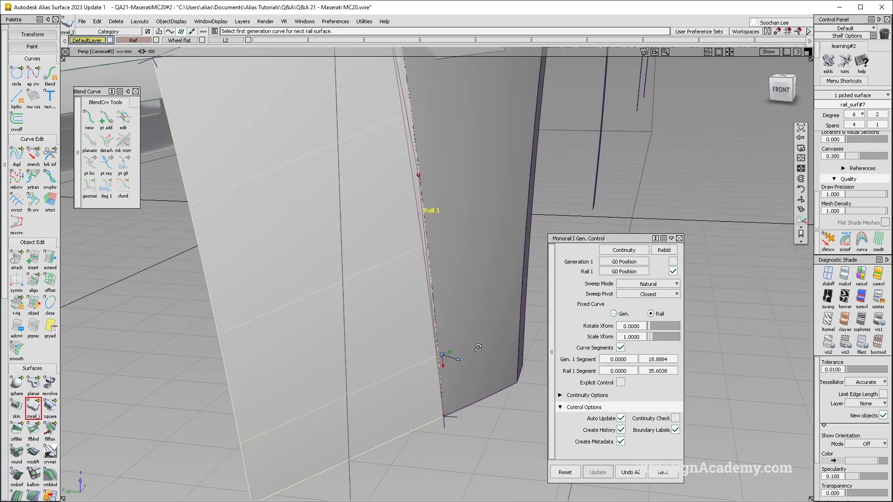
alt+shift+drag(507, 344, 512, 279)
mouse_move(521, 175)
ctrl+shift+mouse_down()
mouse_move(539, 143)
mouse_move(515, 184)
ctrl+shift+mouse_up()
click(457, 151)
ctrl+shift+right_drag(455, 148, 512, 216)
alt+shift+right_drag(512, 217, 482, 246)
alt+shift+drag(482, 247, 469, 312)
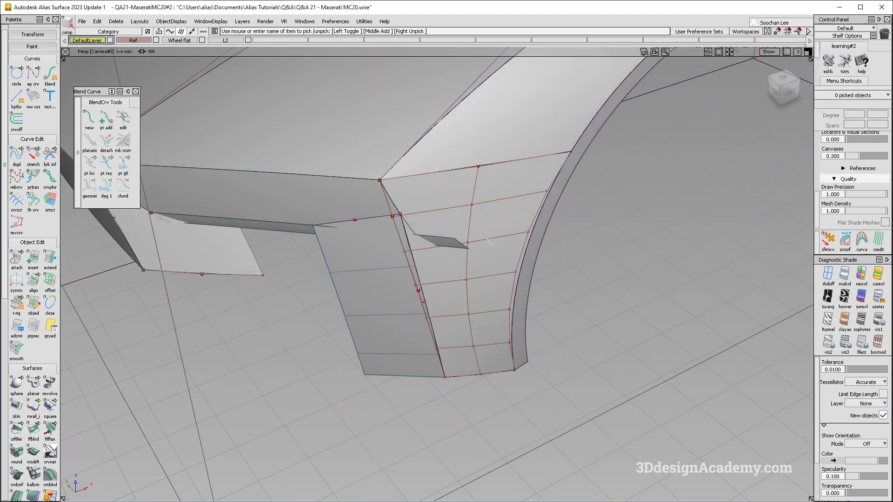
Step: Delete the lower front fender surface and the swept rail surface in front of it
click(484, 281)
alt+shift+drag(487, 280, 467, 279)
key(Delete)
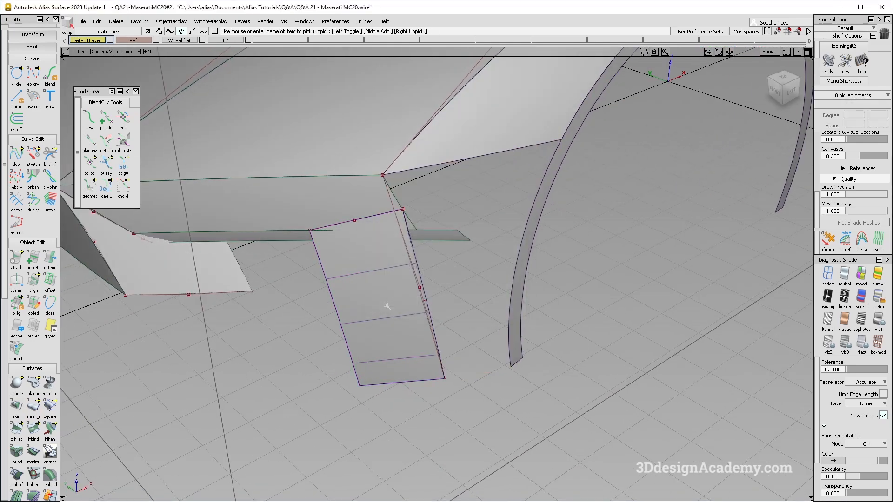
click(385, 307)
key(Delete)
key(Return)
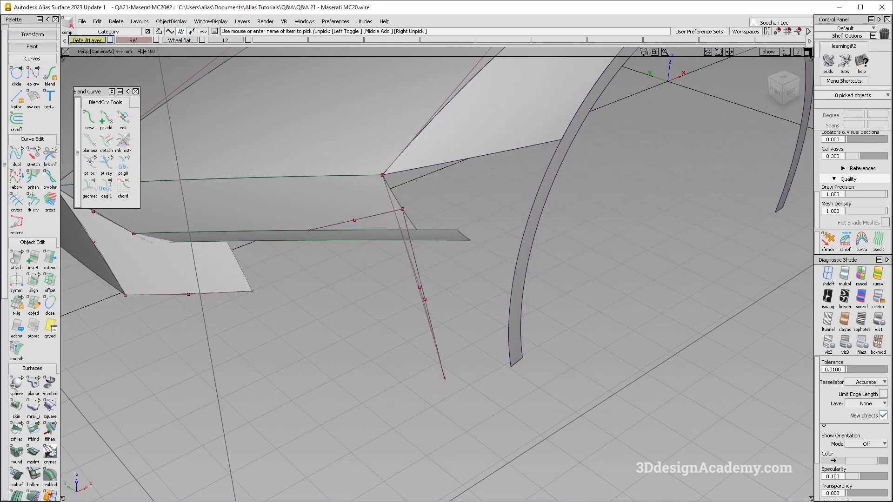
Step: Fit a curve to the wheel arch's outer edge, limiting its range to the section below the upper fender surface's corner
click(34, 201)
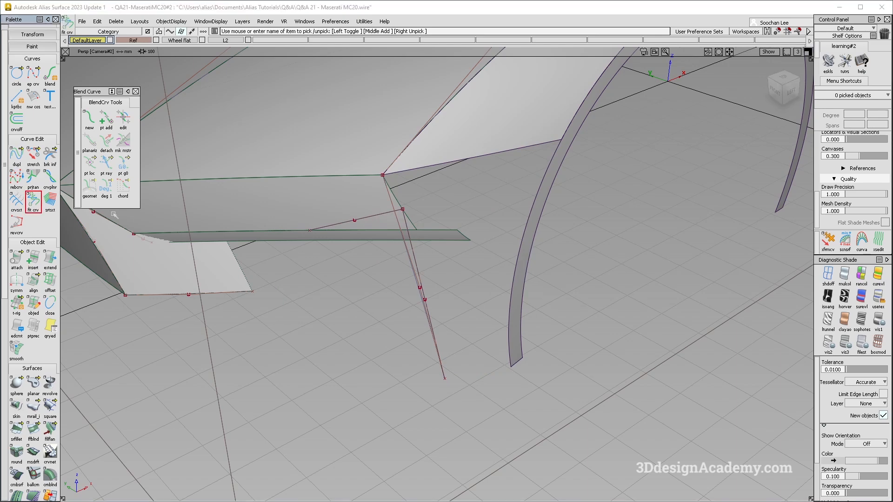
click(529, 225)
alt+shift+middle_drag(484, 218, 395, 236)
alt+shift+middle_drag(627, 214, 490, 249)
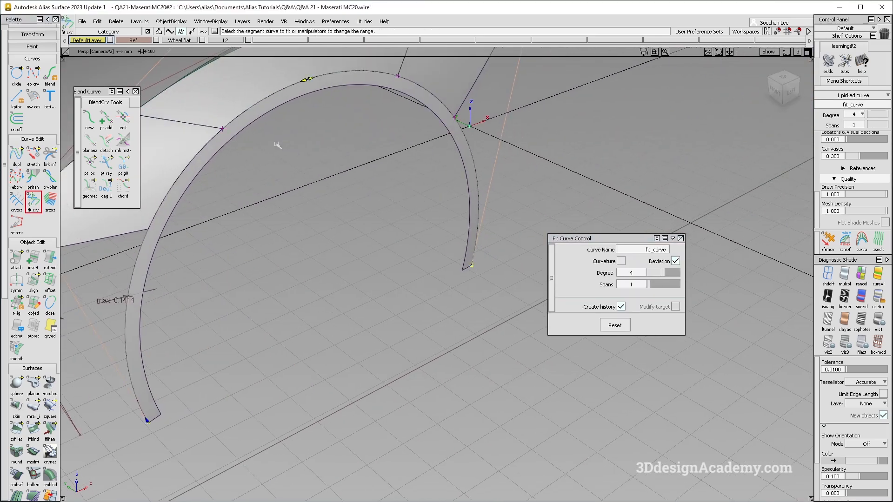
alt+shift+middle_drag(166, 237, 437, 226)
alt+shift+right_drag(439, 219, 546, 208)
drag(439, 218, 458, 179)
scroll(459, 170, down, 5)
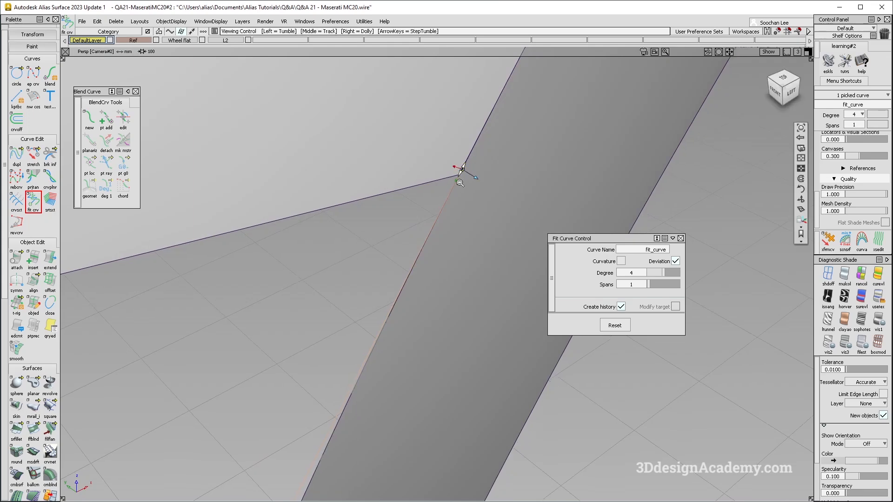
scroll(459, 171, up, 3)
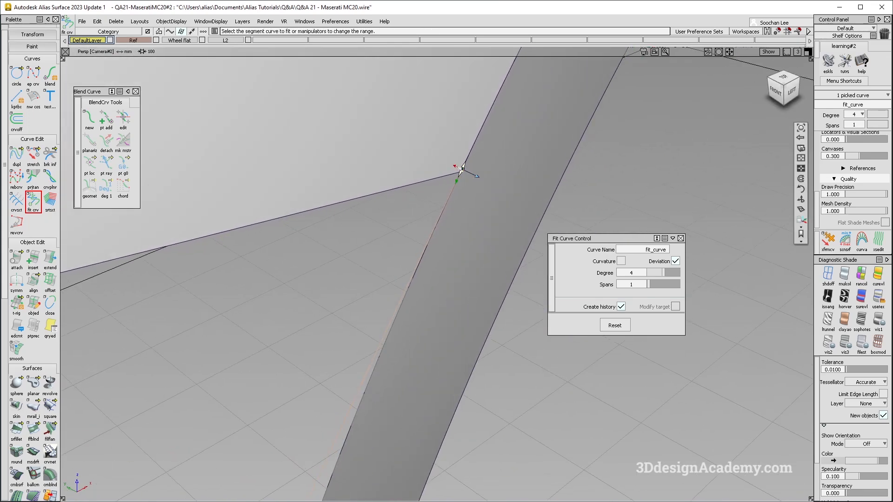
Step: Set the degree of the fitted wheel arch curve to 3
scroll(460, 170, down, 8)
alt+shift+middle_drag(411, 274, 424, 216)
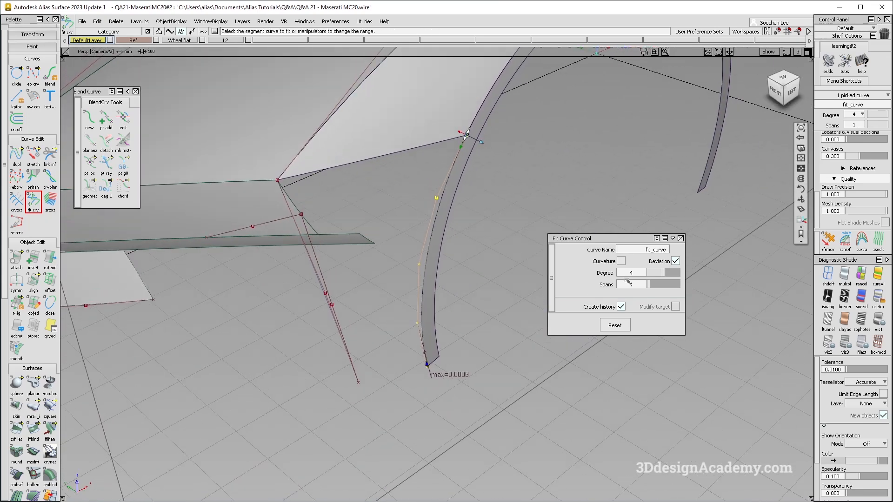
drag(664, 273, 659, 273)
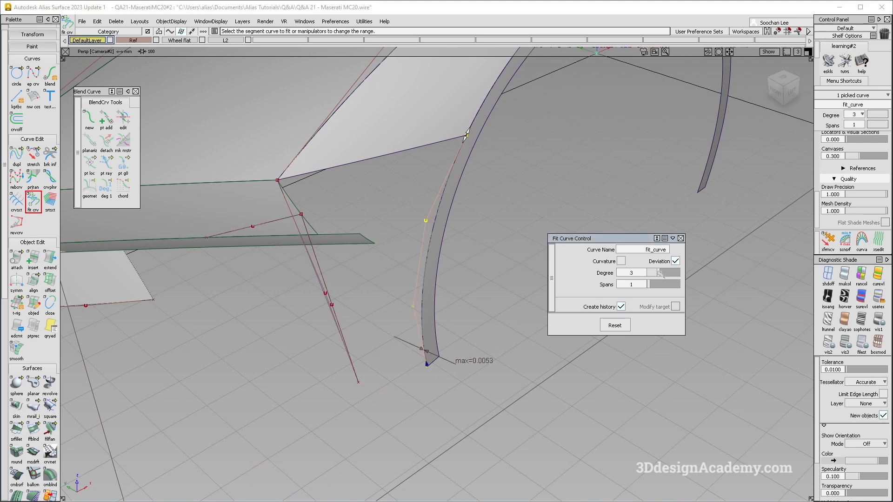
Step: Set the fitted wheel arch curve's degree to 4 and sweep a two-rail surface from the upper fender's lower edge to fill the lower fender
drag(659, 274, 663, 273)
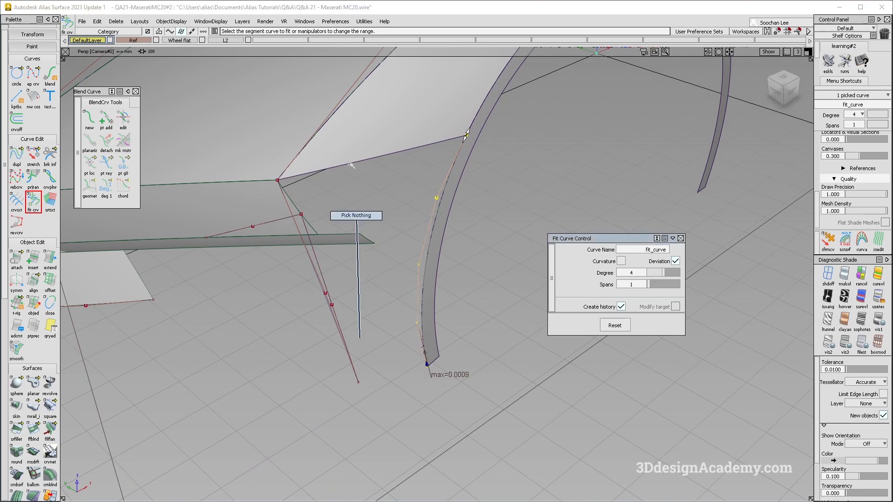
click(33, 404)
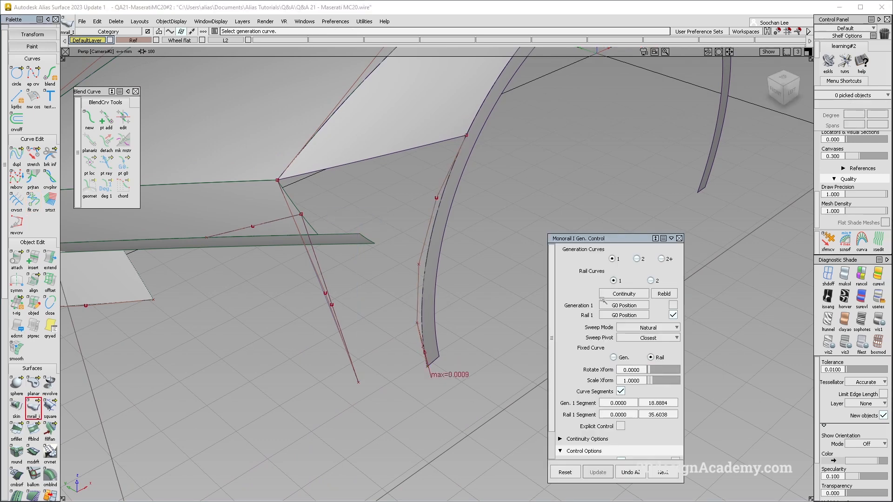
click(344, 166)
click(310, 261)
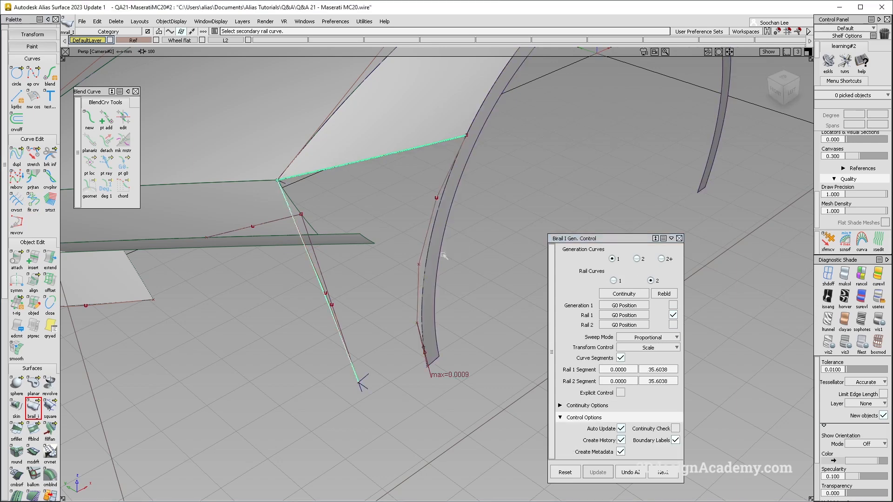
click(437, 239)
alt+shift+drag(437, 239, 631, 289)
Step: Toggle Rail 1 rebuild off and back on to compare the lower fender surface's shape
click(671, 293)
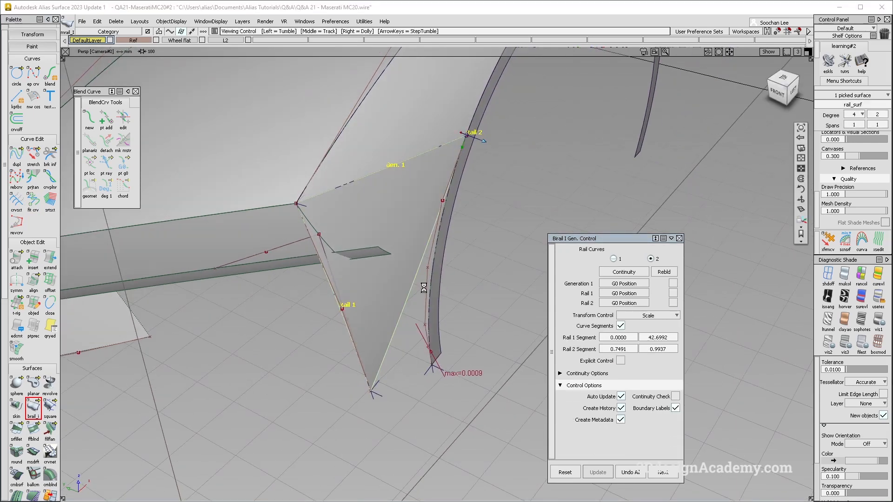
alt+shift+drag(426, 295, 442, 209)
click(432, 367)
click(672, 292)
mouse_move(455, 283)
alt+shift+mouse_down()
mouse_move(468, 299)
mouse_move(378, 282)
mouse_move(393, 274)
alt+shift+mouse_up()
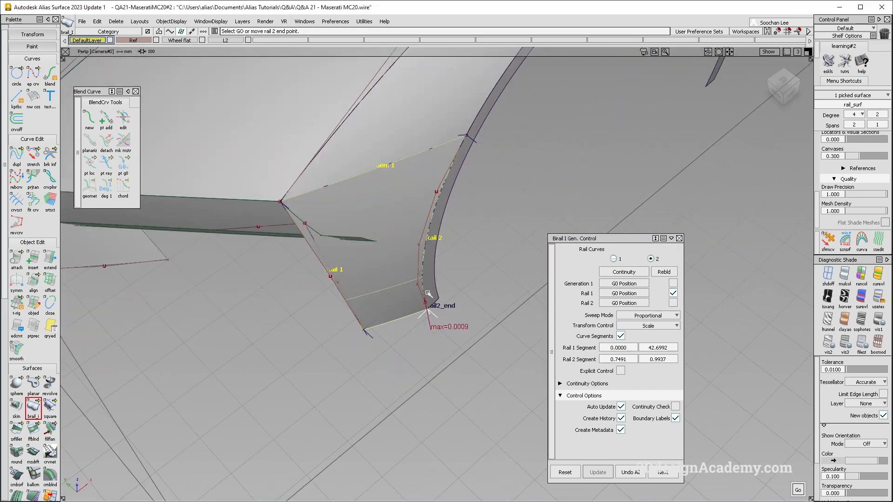
Step: Shade the model with the Showroom reflection map and examine the lower fender surface against the wheel arch and upper fender
ctrl+shift+drag(440, 319, 457, 231)
click(877, 297)
ctrl+shift+right_drag(422, 288, 348, 168)
mouse_move(429, 284)
alt+shift+mouse_down()
mouse_move(384, 202)
mouse_move(382, 144)
mouse_move(433, 289)
alt+shift+mouse_up()
ctrl+shift+right_drag(432, 289, 367, 176)
alt+shift+drag(372, 186, 432, 223)
Step: Align the lower fender surface's wheel arch edge to the fitted curve with G0 continuity and Edge alignment
double_click(33, 282)
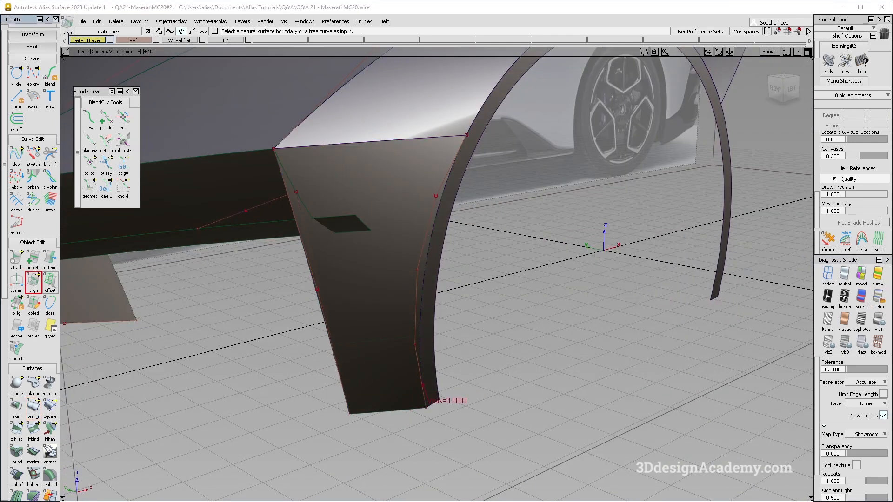
click(424, 253)
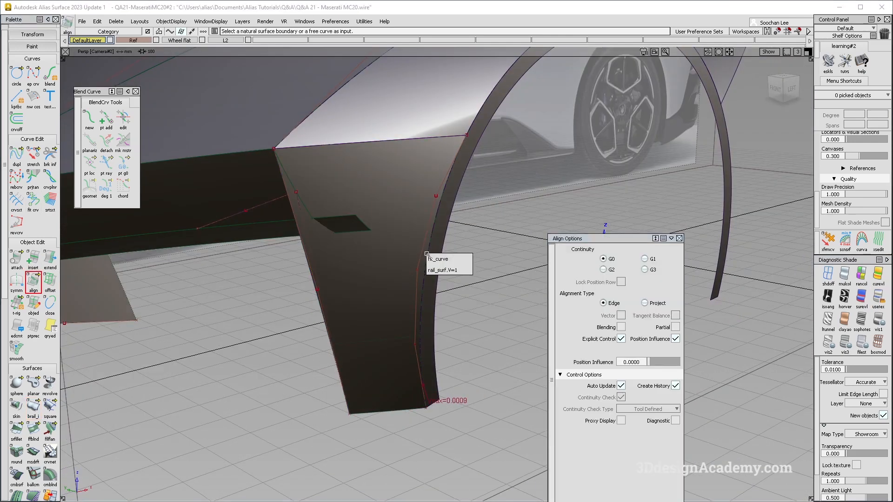
click(465, 269)
click(400, 306)
click(432, 250)
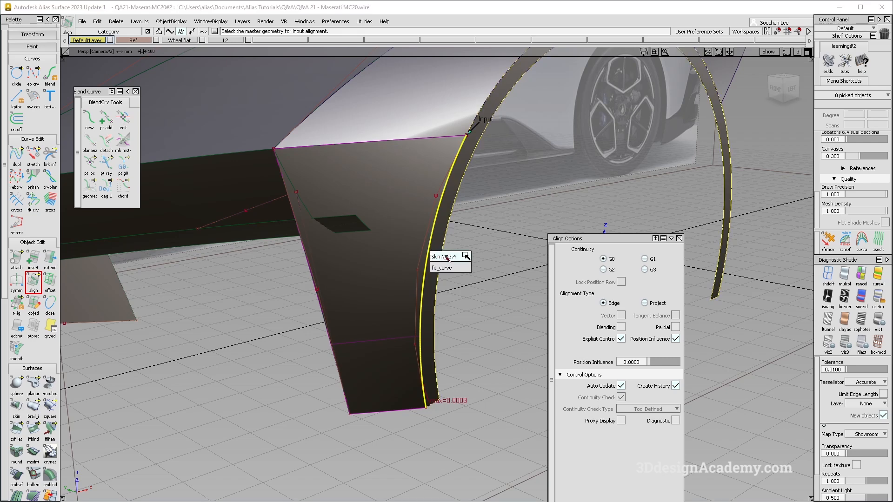
click(442, 268)
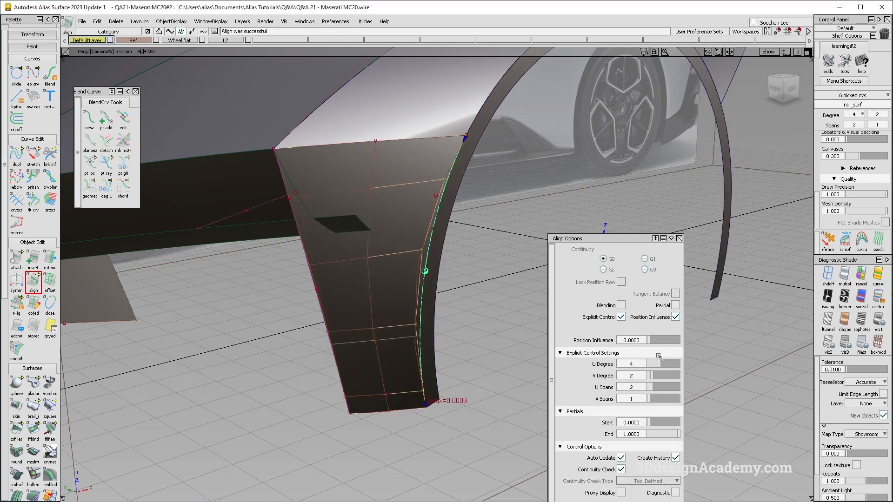
Step: Set the aligned fender surface to 1 U span and turn on blending with 1 extra CV row
drag(651, 382, 648, 382)
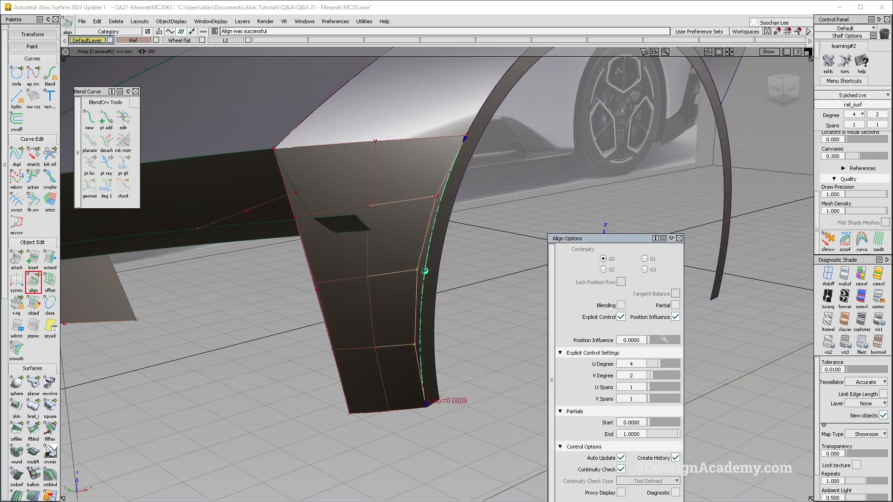
click(621, 306)
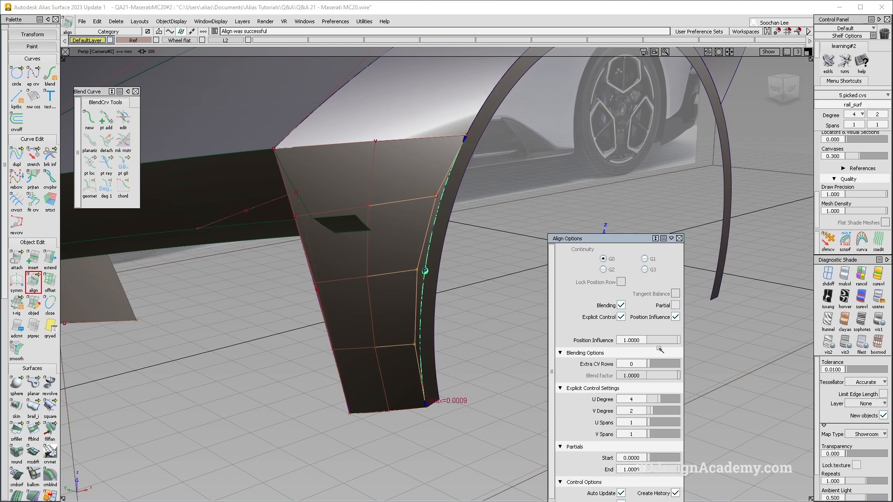
drag(654, 367, 650, 366)
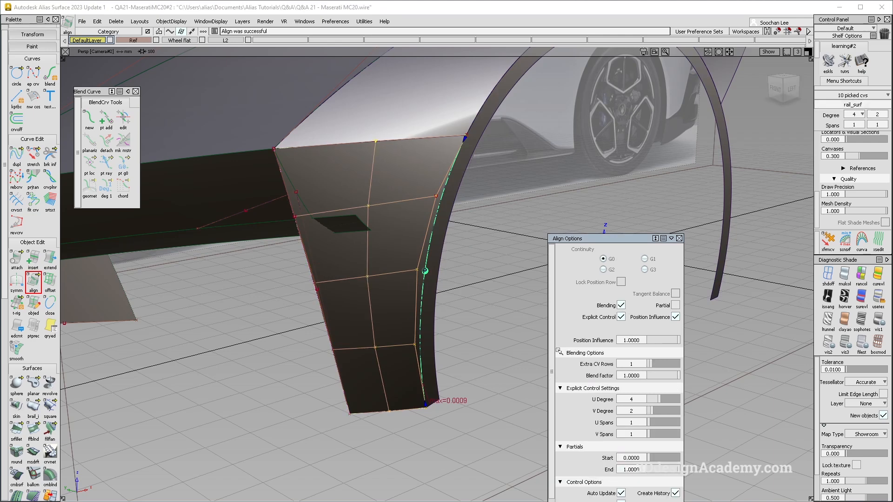
alt+shift+drag(395, 273, 419, 275)
click(463, 277)
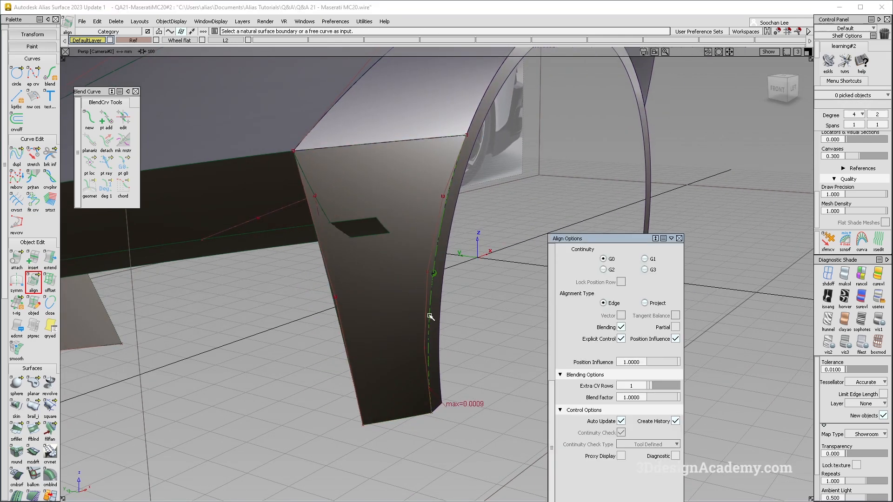
Step: Delete the lower fender surface's construction history, clear the deviation locator and restore plain multi-color shading
ctrl+shift+drag(520, 260, 372, 260)
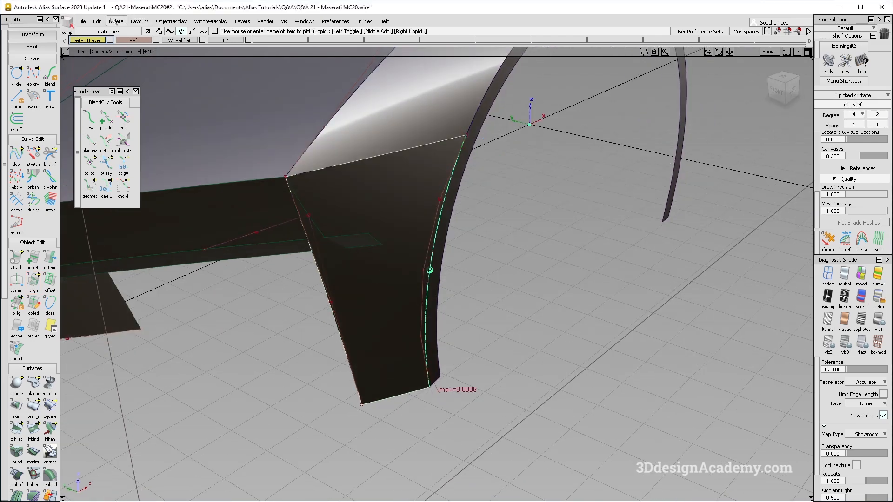
click(124, 22)
click(139, 33)
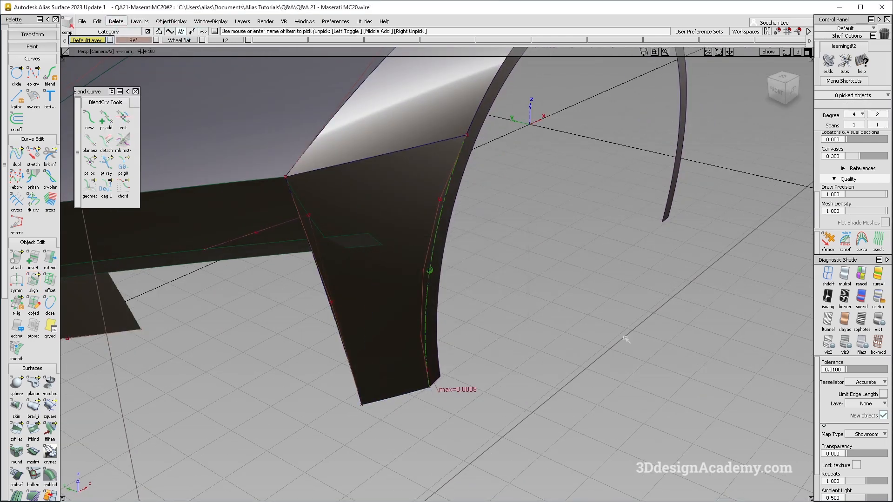
click(845, 276)
mouse_move(356, 285)
alt+shift+mouse_down()
mouse_move(369, 261)
mouse_move(358, 268)
alt+shift+mouse_up()
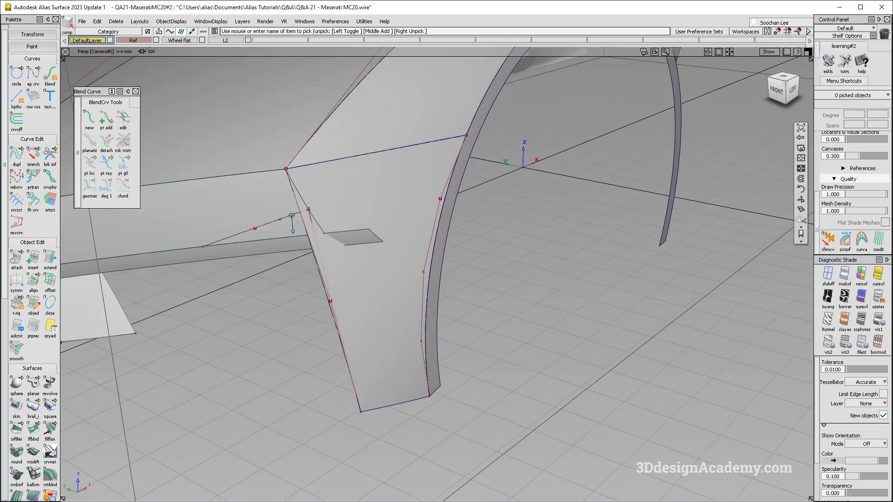
Step: Untrim the lower bumper side surface whose end passes through the front of the fender
click(242, 174)
scroll(31, 434, down, 6)
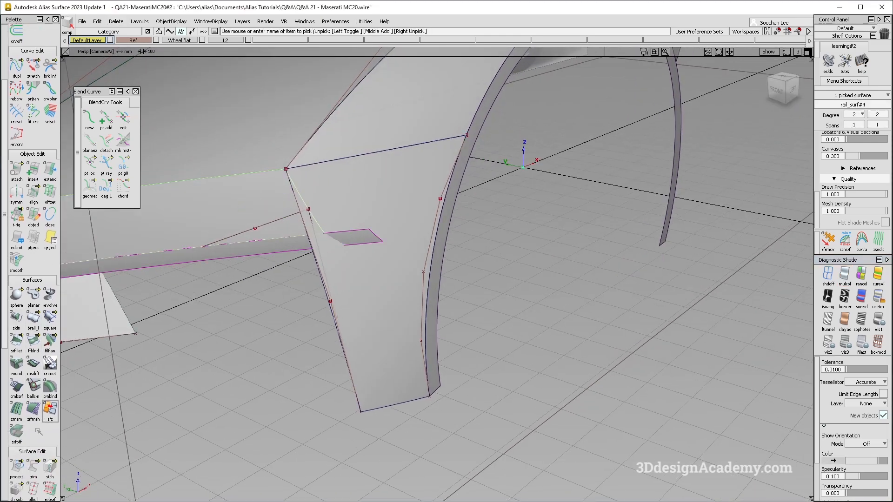
drag(37, 418, 70, 418)
ctrl+shift+drag(311, 242, 311, 200)
click(310, 212)
key(Delete)
key(Return)
Step: Intersect the untrimmed bumper side surface with the new lower fender surface
click(24, 420)
drag(23, 420, 52, 418)
click(327, 223)
key(space)
alt+shift+right_drag(380, 215, 334, 232)
click(368, 316)
ctrl+shift+drag(275, 289, 244, 137)
scroll(33, 279, up, 6)
click(33, 74)
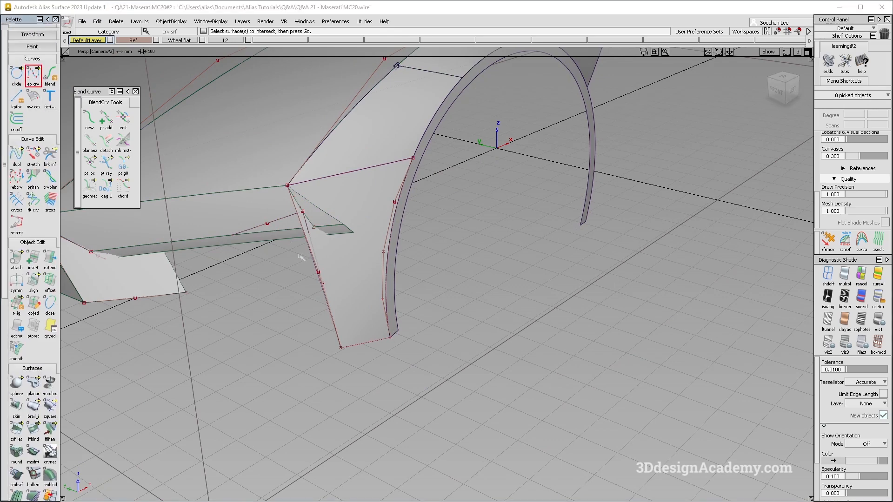
key(F6)
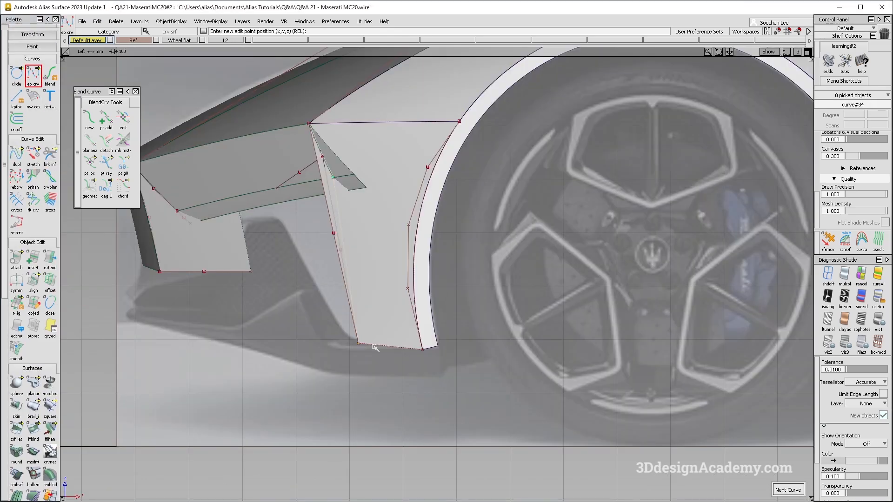
ctrl+shift+drag(343, 179, 338, 203)
click(338, 203)
key(Delete)
key(Return)
scroll(19, 458, down, 5)
drag(18, 417, 36, 417)
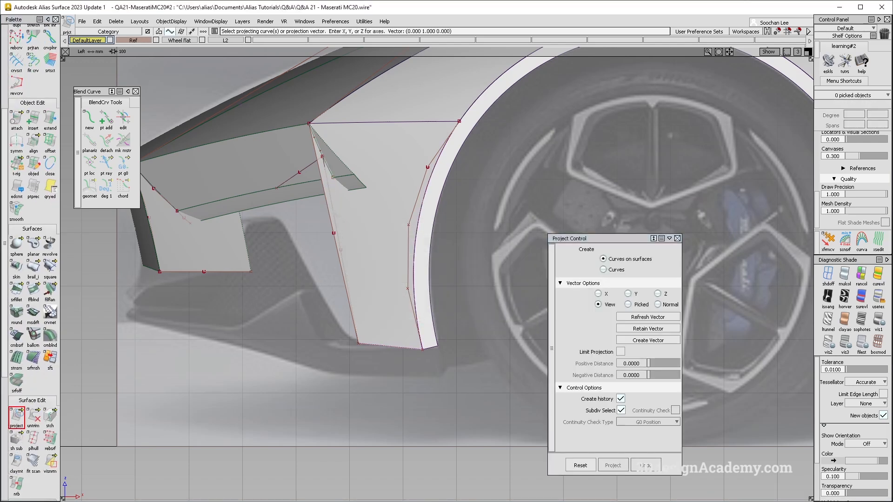
click(342, 269)
key(F8)
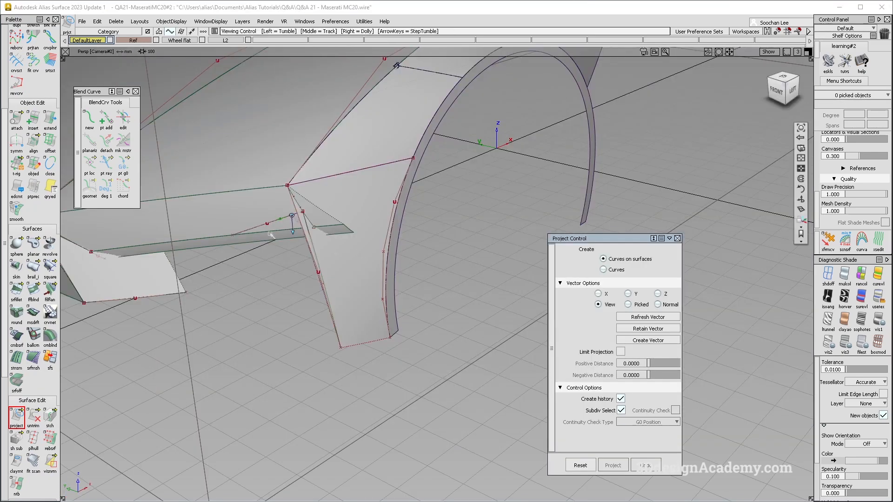
Step: Create a one-rail swept surface from the lower fender's front boundary, using the short line at its upper end as the rail
alt+shift+drag(271, 235, 293, 242)
ctrl+shift+drag(280, 333, 266, 218)
click(34, 267)
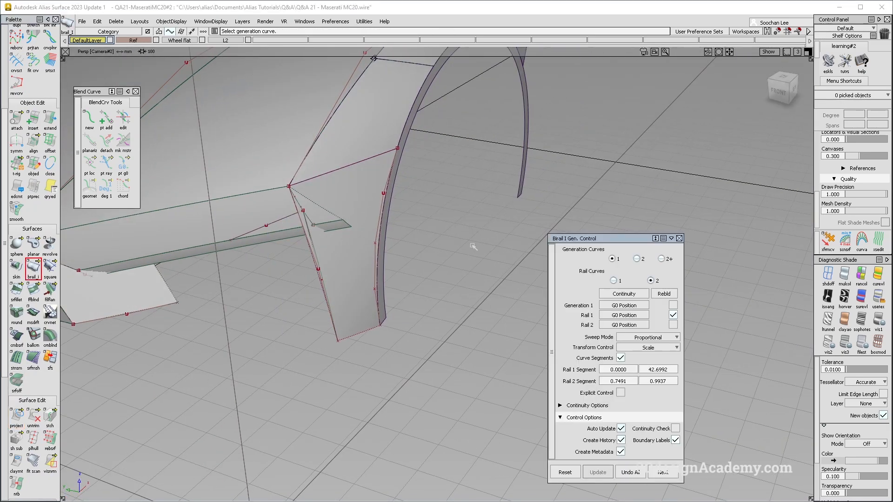
click(614, 281)
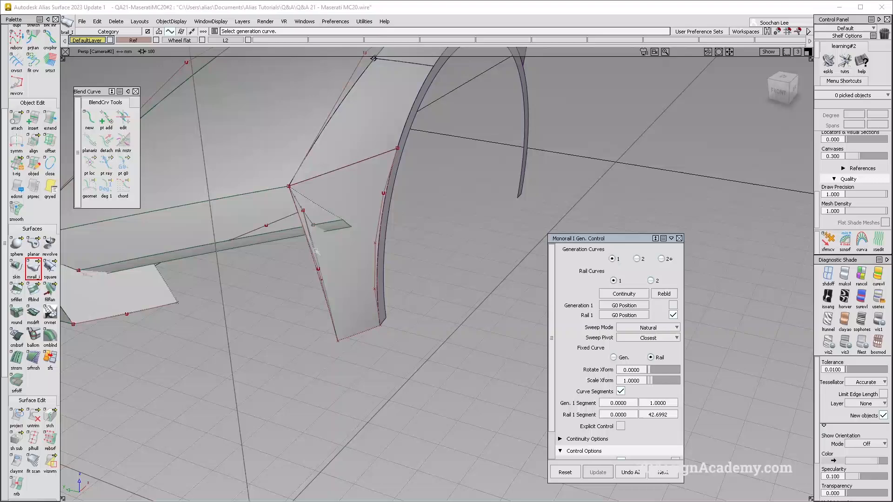
click(316, 252)
click(334, 258)
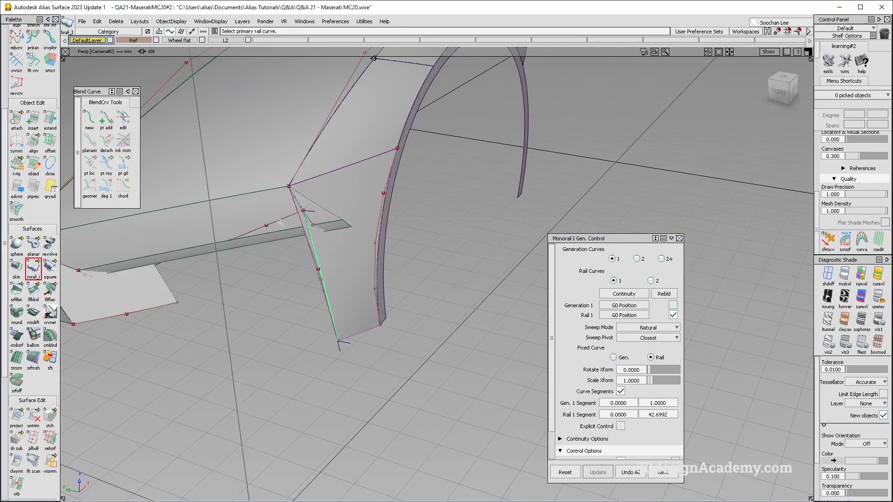
click(280, 220)
mouse_move(281, 220)
alt+shift+mouse_down()
mouse_move(299, 220)
mouse_move(277, 232)
mouse_move(291, 214)
alt+shift+mouse_up()
alt+shift+right_drag(291, 214, 187, 238)
alt+shift+drag(187, 238, 177, 219)
alt+shift+right_drag(176, 218, 233, 209)
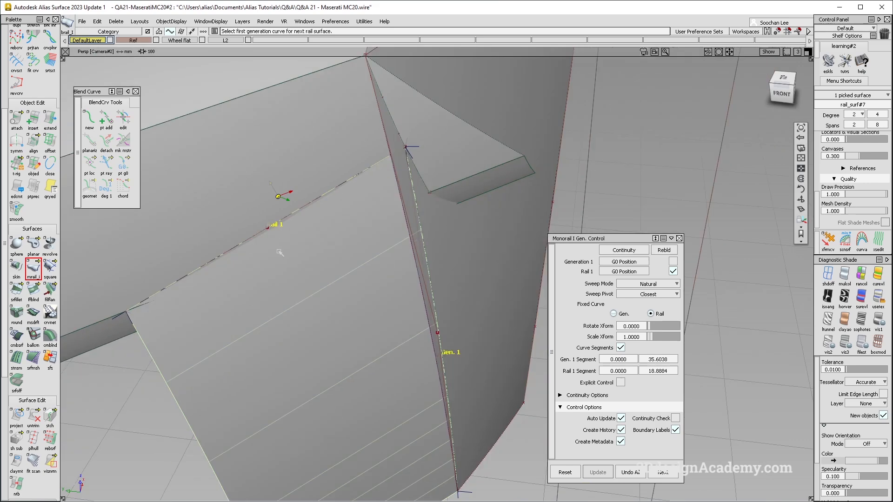
alt+shift+drag(233, 209, 213, 186)
alt+shift+drag(279, 230, 278, 256)
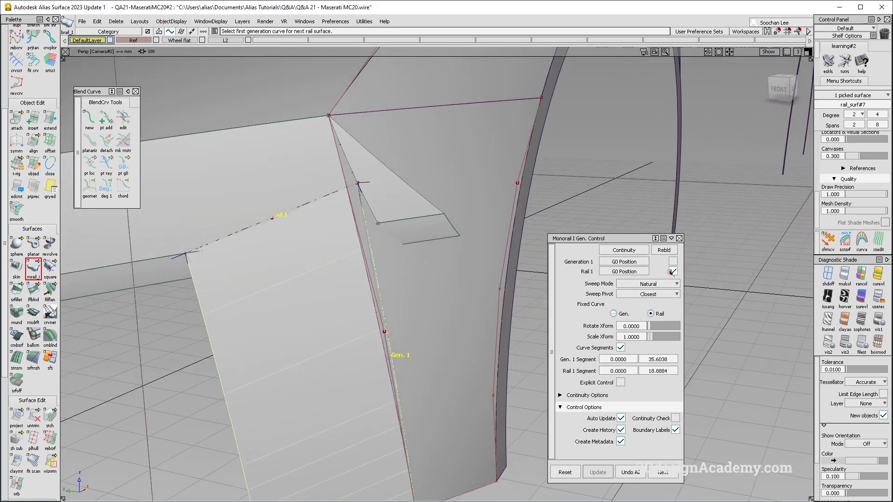
mouse_move(277, 256)
alt+shift+mouse_down()
mouse_move(288, 247)
mouse_move(279, 261)
alt+shift+mouse_up()
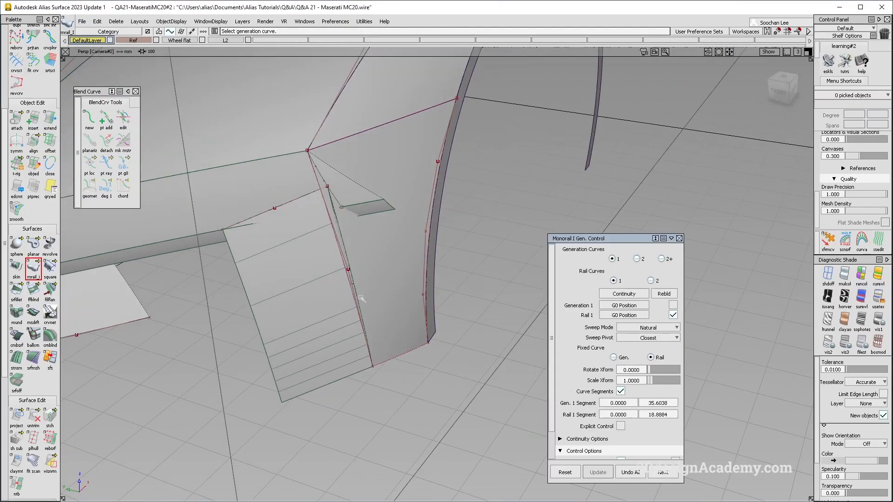
Step: Align the new swept surface's inner edge to the lower fender's front boundary with G0 continuity
key(a)
alt+shift+drag(354, 265, 469, 253)
click(827, 274)
alt+shift+drag(408, 266, 355, 266)
click(342, 238)
key(Return)
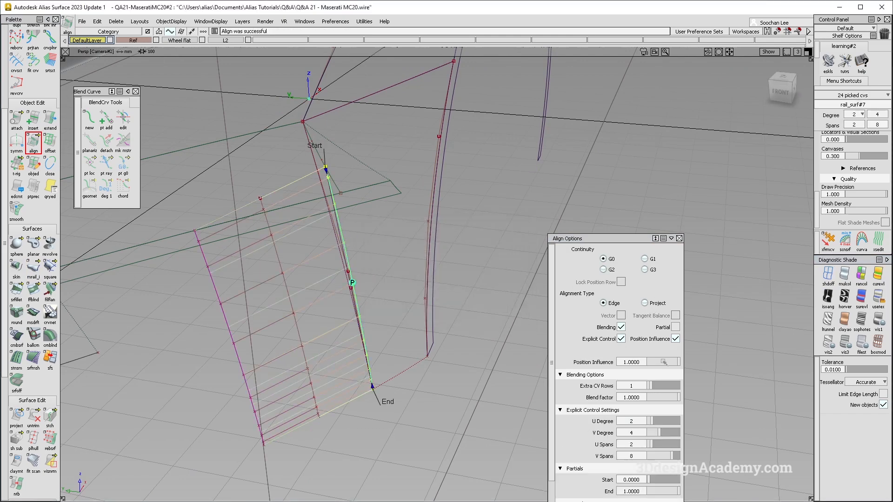
Step: Set the aligned surface to U degree 2, V degree 3 and single spans, with 2 extra CV rows and blend factor 0
drag(660, 423, 618, 456)
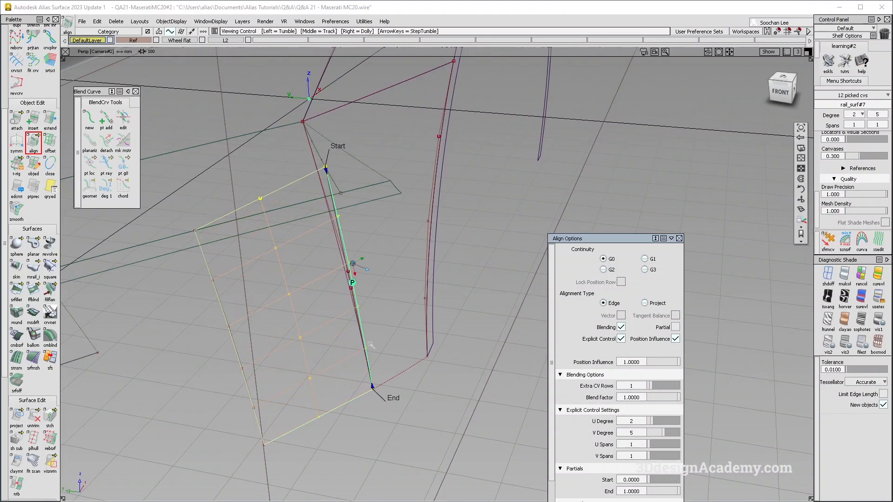
drag(656, 388, 527, 399)
drag(661, 434, 660, 435)
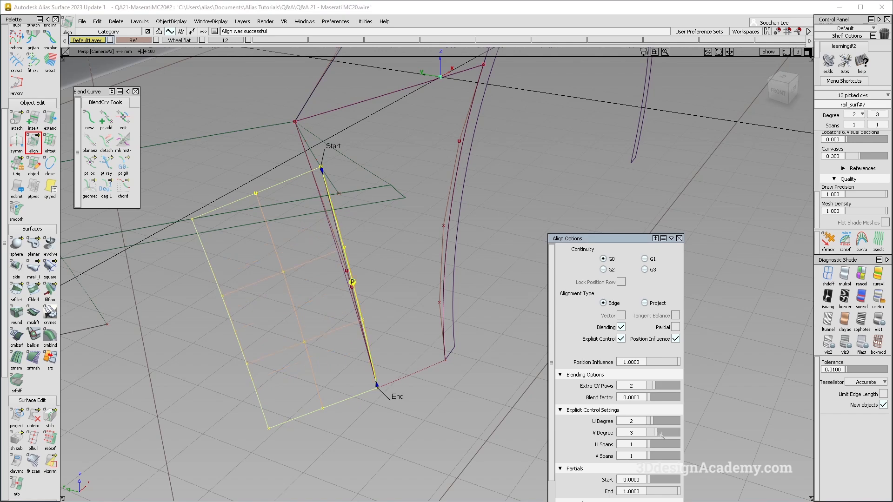
ctrl+shift+drag(395, 343, 305, 269)
alt+shift+drag(326, 298, 342, 304)
mouse_move(353, 354)
ctrl+shift+mouse_down()
mouse_move(345, 319)
mouse_move(355, 267)
mouse_move(309, 270)
ctrl+shift+mouse_up()
click(845, 274)
Step: Draw a straight edit-point curve diagonally across the new front surface, from its upper outer corner to the fender's lower front corner
scroll(33, 72, up, 2)
scroll(32, 72, up, 3)
click(34, 51)
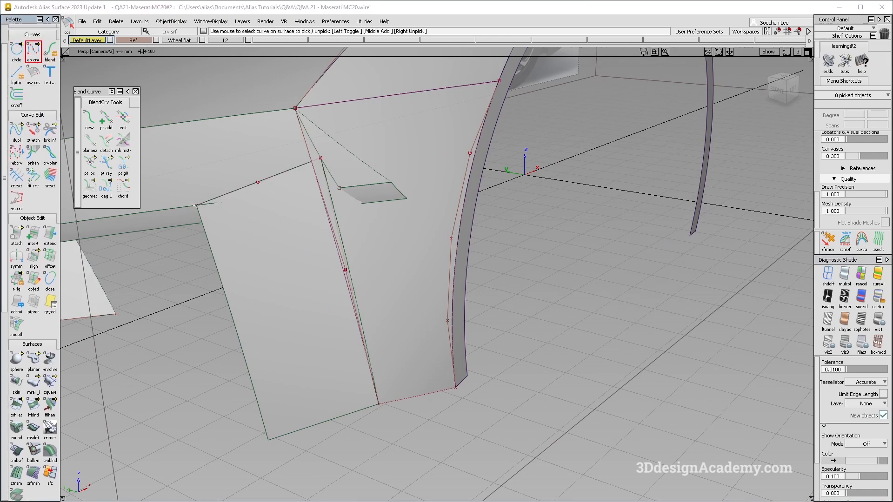
click(191, 208)
click(380, 404)
alt+shift+drag(255, 377, 273, 412)
ctrl+shift+drag(273, 411, 205, 230)
Step: Project the diagonal line onto the front corner surface along the view direction and trim away the surface's lower outer half
scroll(21, 434, down, 3)
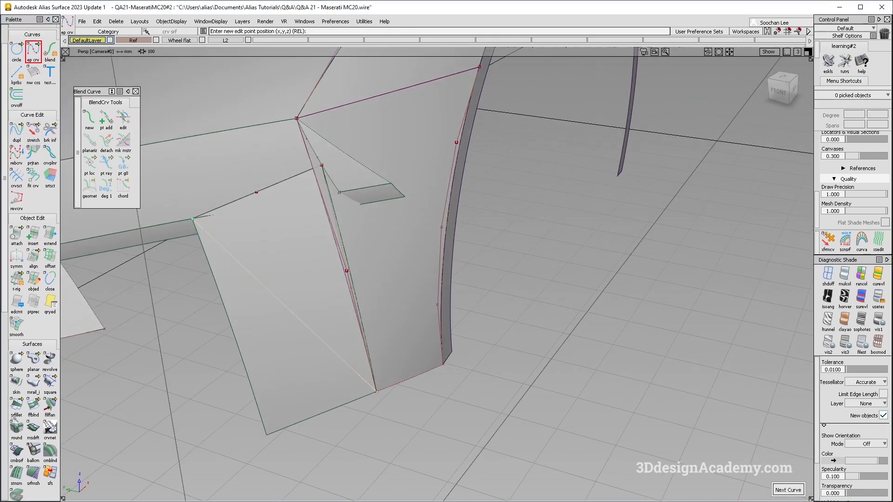
double_click(17, 424)
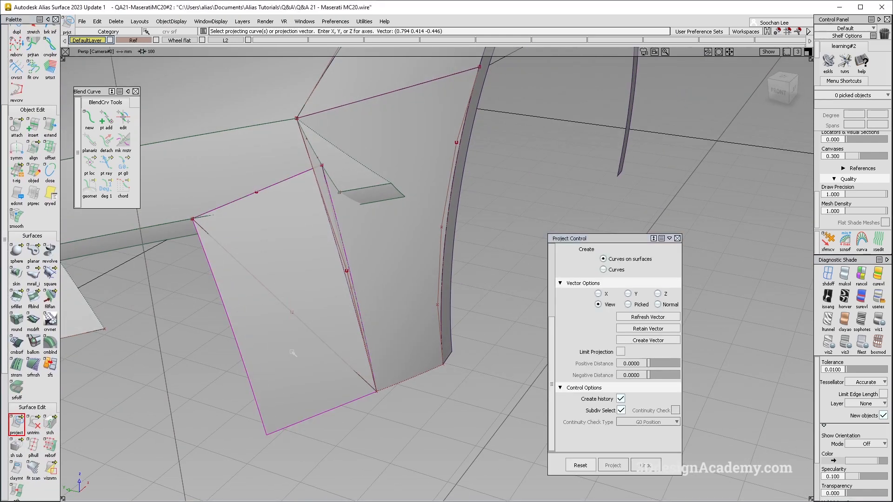
key(alt+Tab)
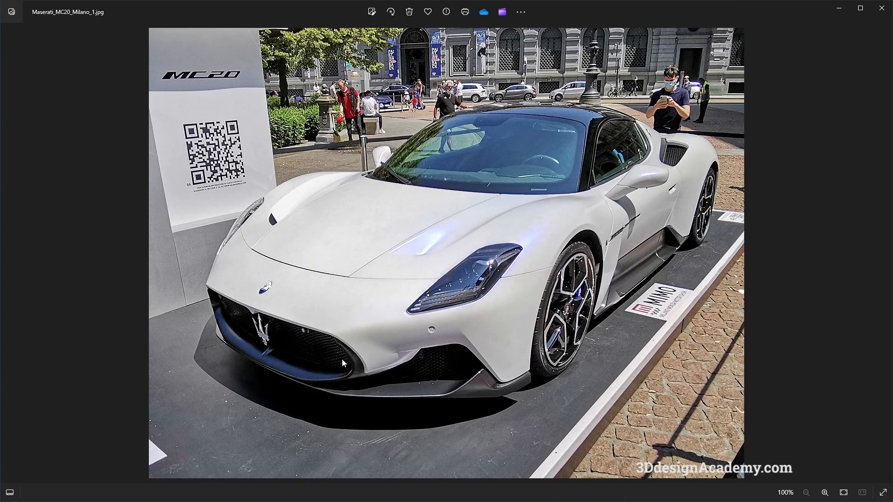
key(alt+Tab)
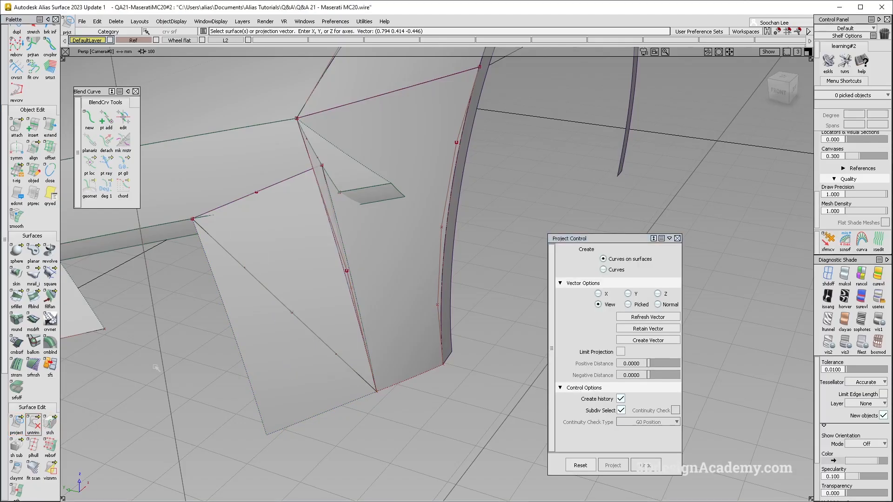
click(33, 424)
click(265, 349)
click(740, 489)
Step: Compare the shaded front corner and fender with the reference photo Maserati_MC20_Milano_1.jpg from matching view angles
alt+shift+drag(354, 263, 360, 267)
ctrl+shift+right_drag(329, 263, 328, 283)
alt+shift+drag(328, 283, 364, 274)
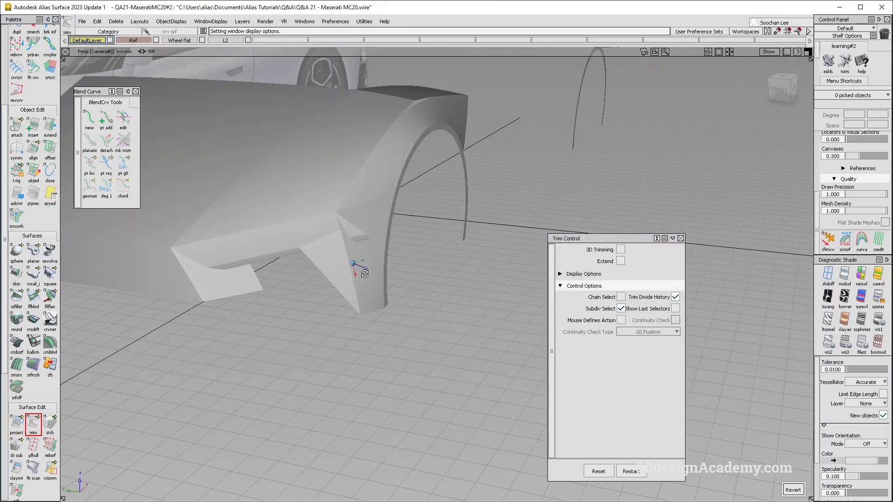
key(alt+Tab)
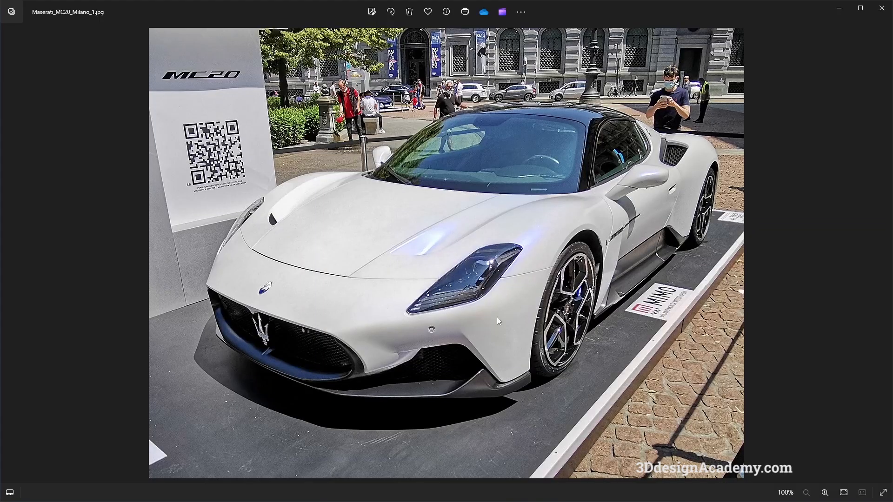
key(alt+Tab)
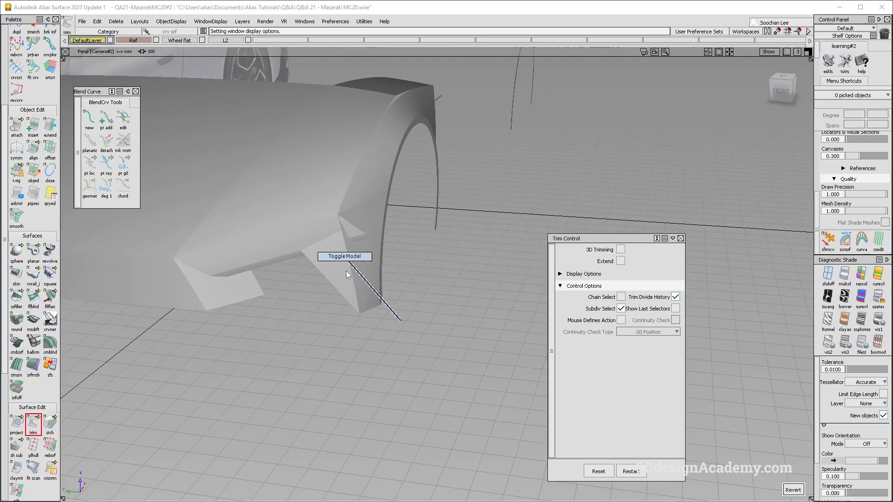
key(alt+Tab)
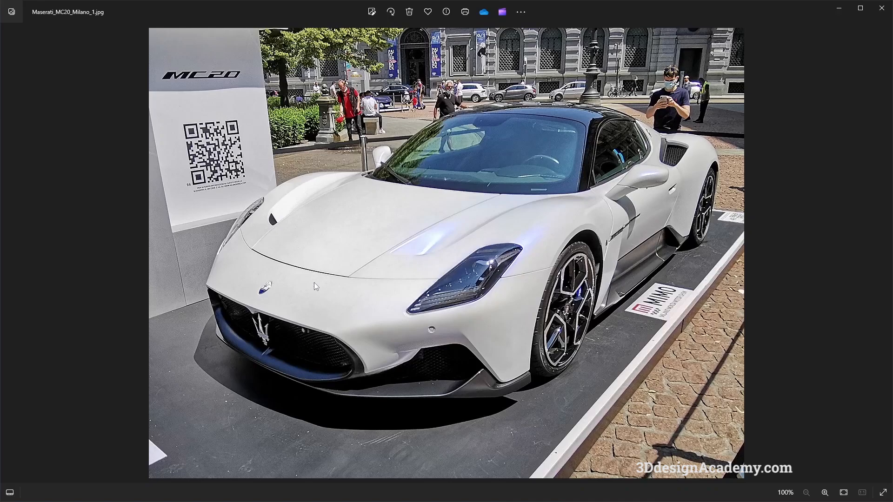
key(alt+Tab)
alt+shift+drag(310, 283, 371, 300)
key(alt+Tab)
key(alt+Tab)
alt+shift+right_drag(334, 297, 379, 293)
alt+shift+drag(344, 284, 383, 306)
ctrl+shift+drag(384, 324, 386, 266)
alt+shift+right_drag(386, 268, 320, 270)
key(alt+Tab)
mouse_move(321, 269)
alt+shift+mouse_down()
mouse_move(322, 285)
mouse_move(469, 345)
mouse_move(317, 341)
alt+shift+mouse_up()
key(alt+Tab)
key(alt+Tab)
key(alt+Tab)
alt+shift+middle_drag(472, 302, 512, 354)
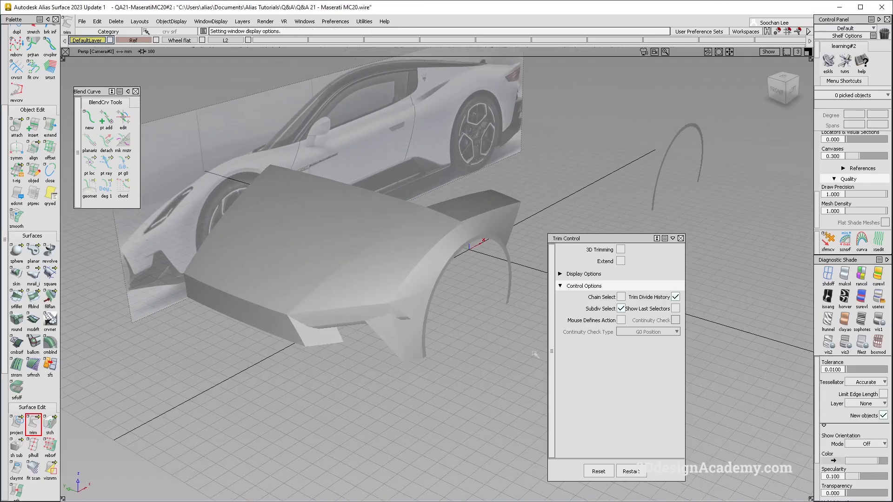
Step: Close the trim options and review the whole front-end model against the side-view reference image
click(680, 239)
alt+shift+drag(608, 253, 462, 347)
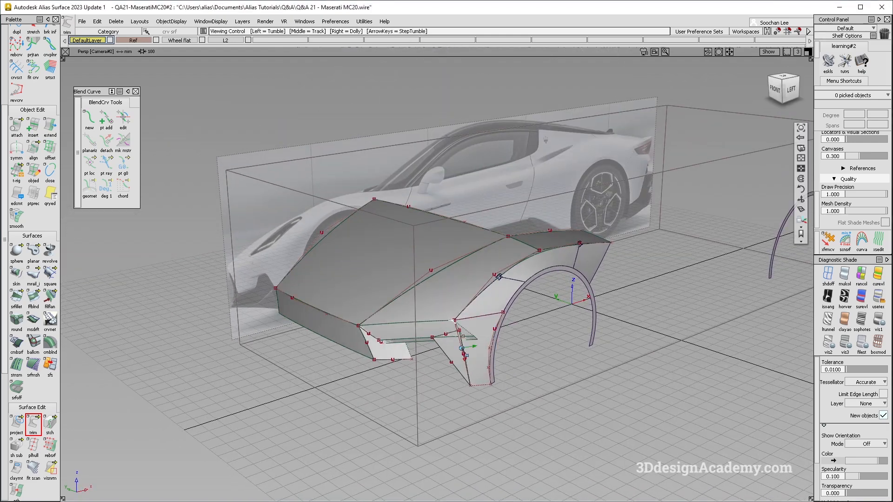
alt+shift+drag(431, 293, 462, 303)
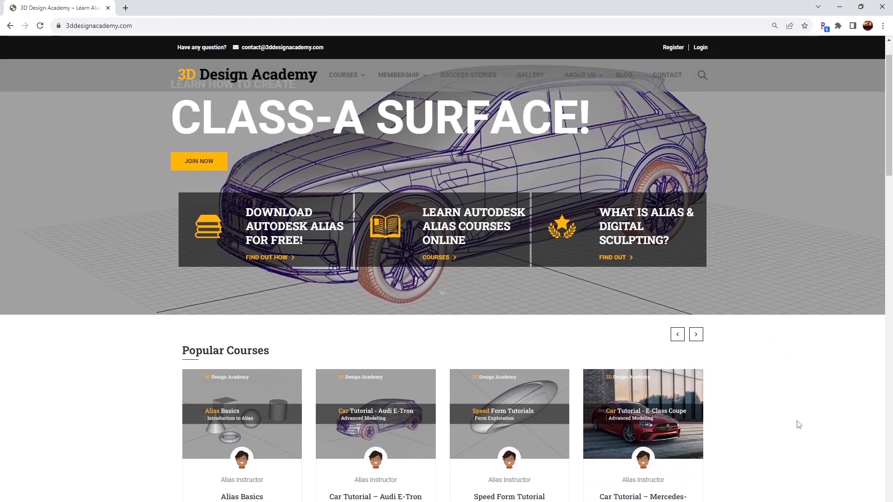
Step: Browse the 3D Design Academy website in the browser and view the Lamborghini Aventador course's curriculum
scroll(799, 424, down, 5)
scroll(799, 424, down, 2)
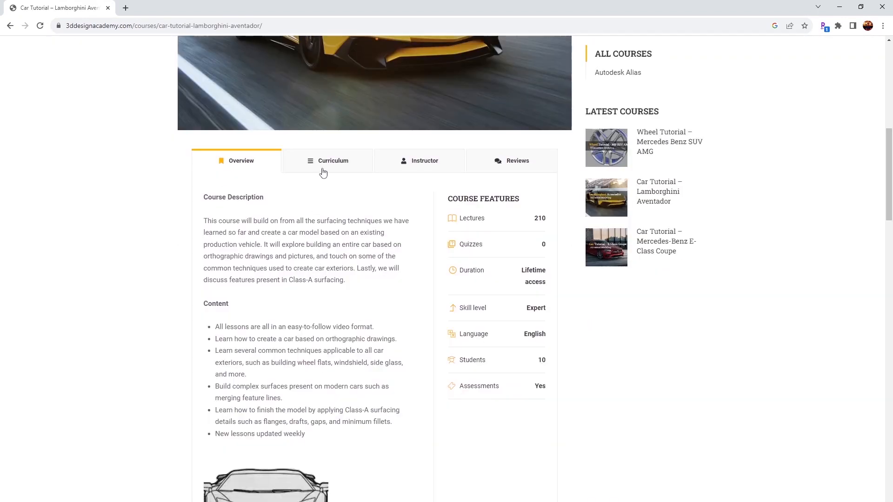
click(322, 174)
scroll(320, 236, down, 10)
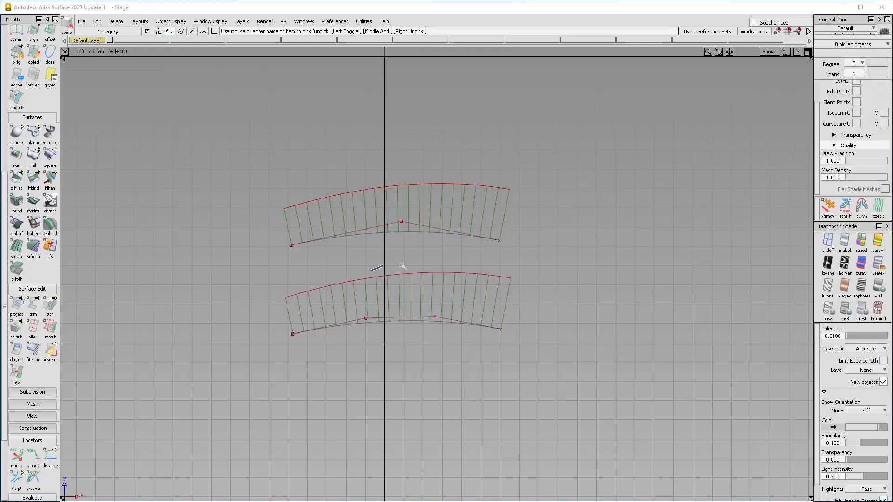
ctrl+shift+drag(371, 270, 400, 265)
drag(383, 212, 417, 241)
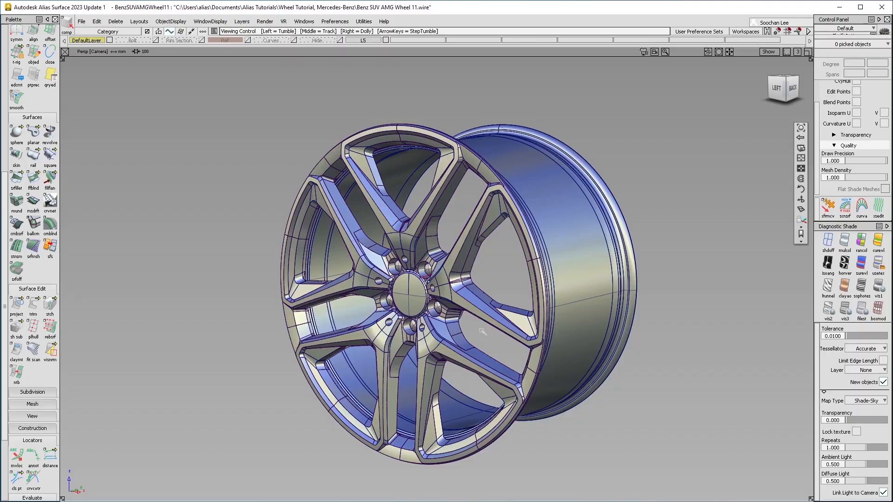
alt+shift+drag(482, 331, 490, 326)
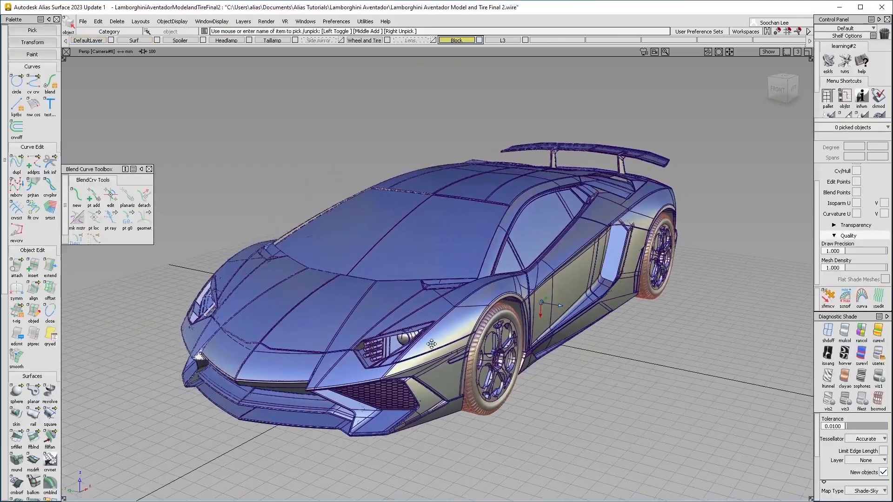
alt+shift+drag(484, 339, 488, 338)
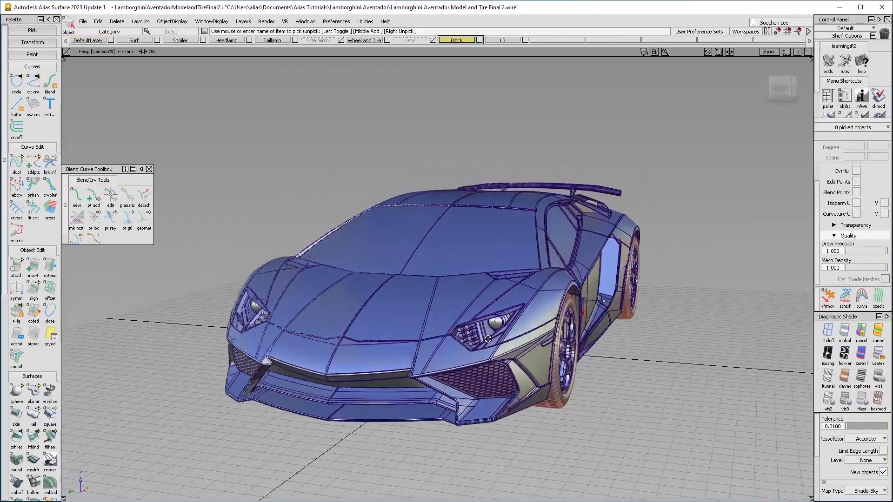